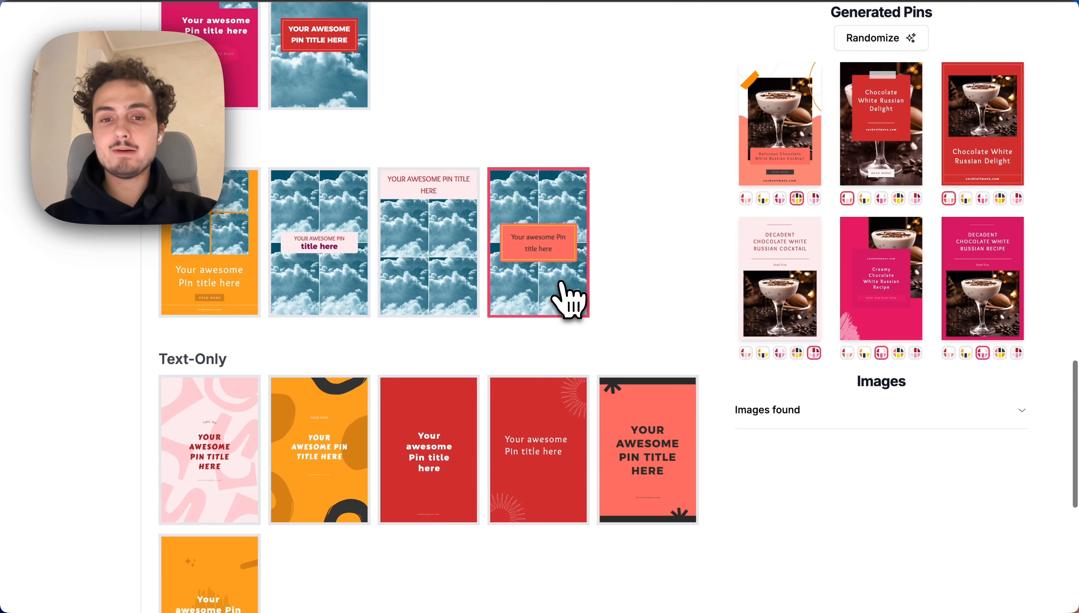
Select the orange text-only pin template for use in the generated pins
scroll(274, 188, "down", 6)
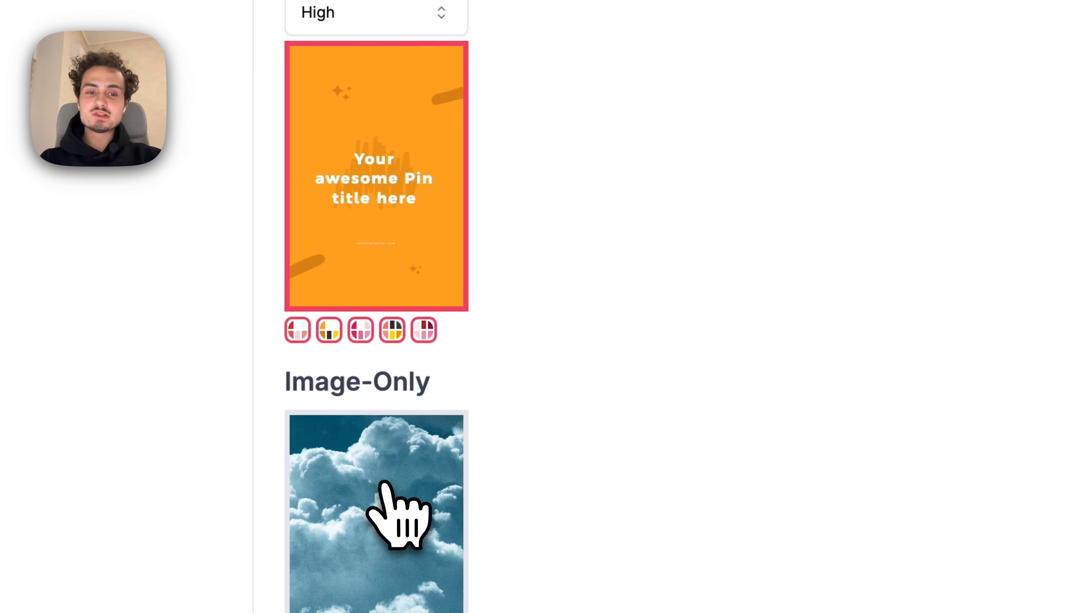
left_click(399, 180)
Open the color palette options, try the green set and switch the selection to the Purple palettes
scroll(181, 168, "up", 20)
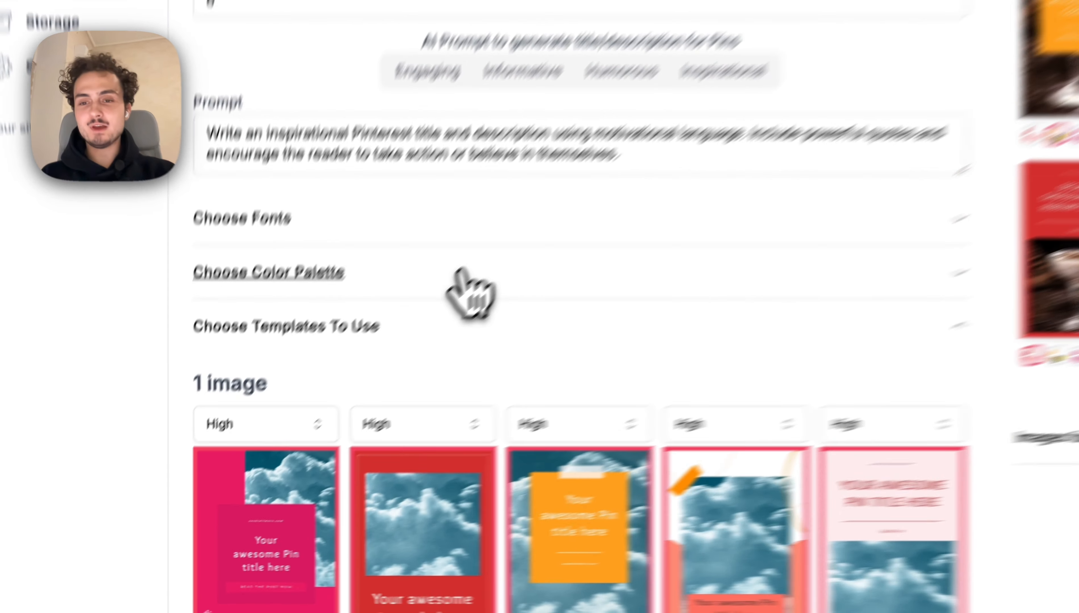
left_click(346, 364)
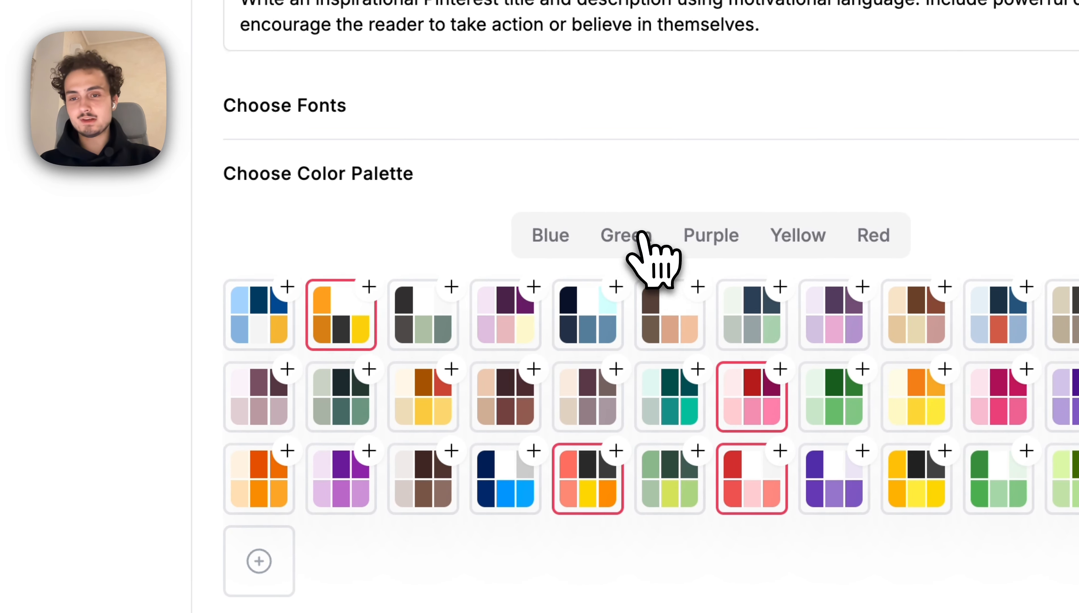
left_click(643, 236)
left_click(713, 236)
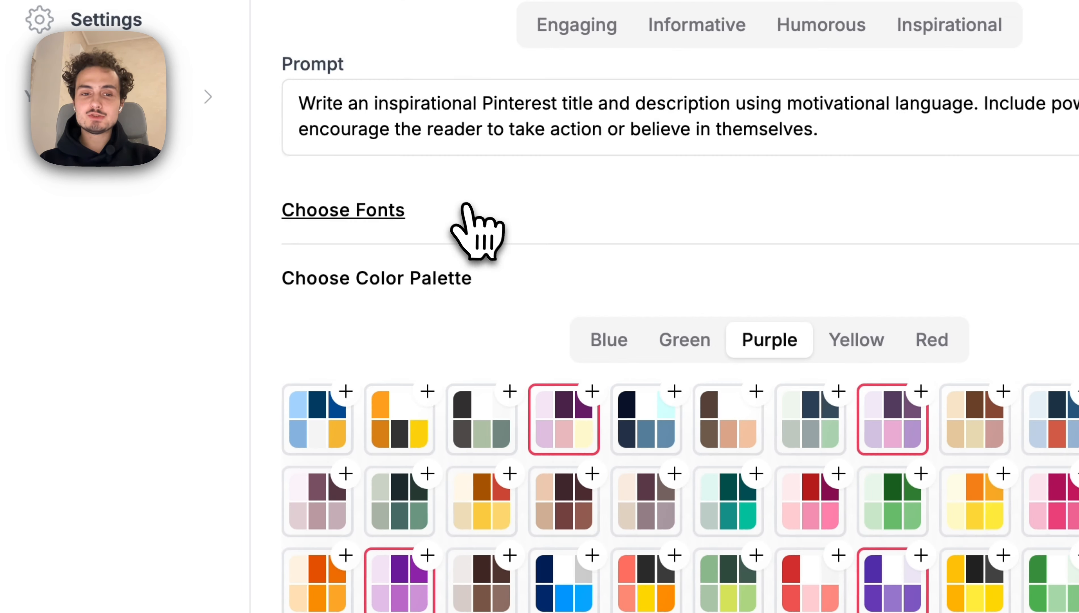
Open the font options, clear the unsaved palette choice and collapse the color palette and font sections
left_click(407, 110)
scroll(493, 187, "down", 10)
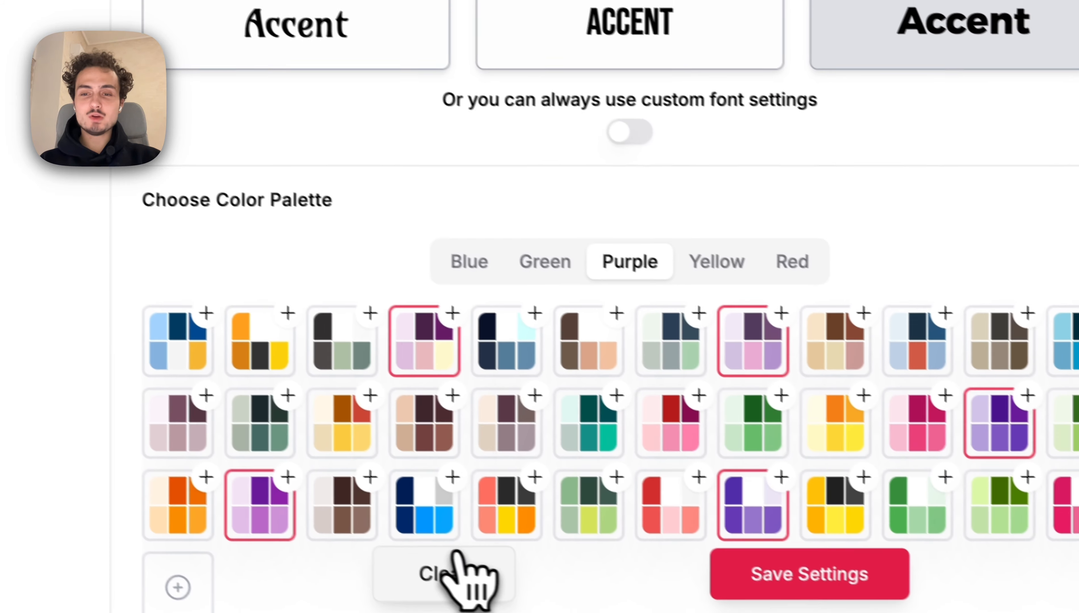
left_click(458, 549)
left_click(564, 188)
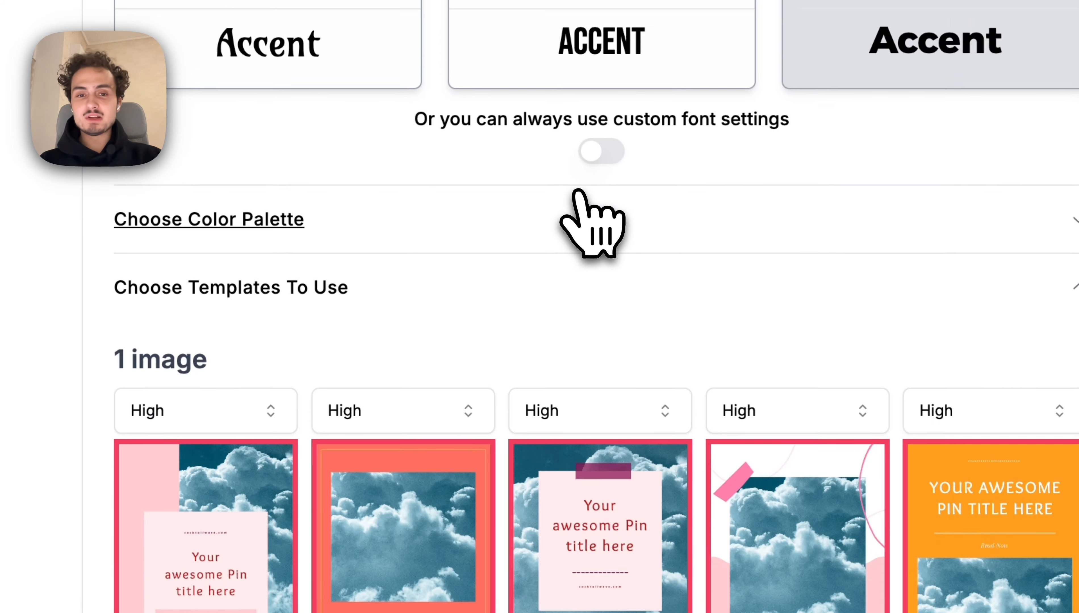
left_click(476, 111)
scroll(477, 112, "up", 10)
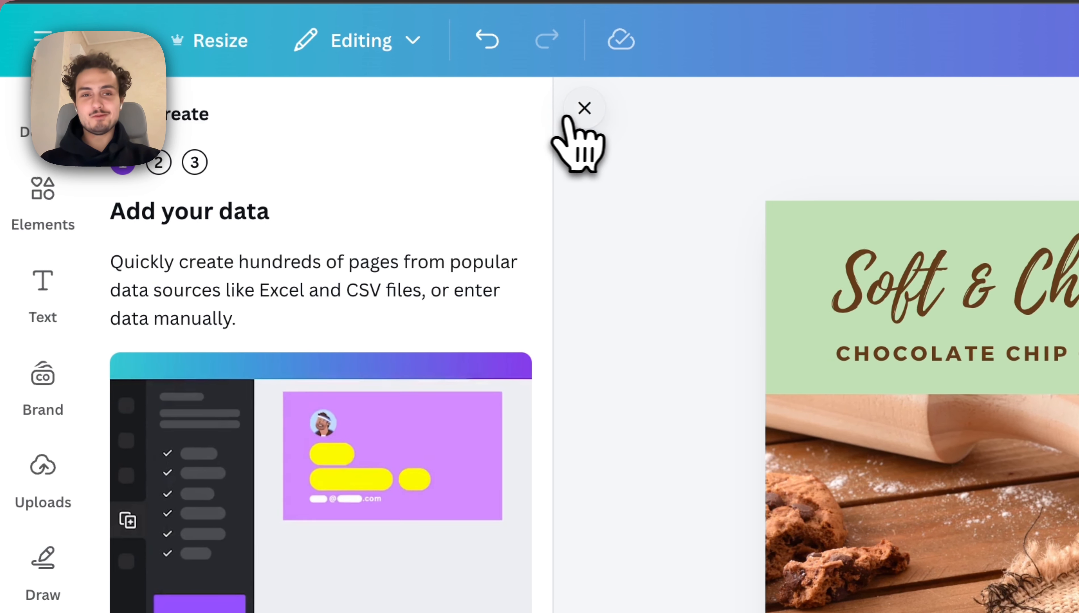
Close the bulk create panel in Canva and download the Green Chocolate Chip Recipe Pinterest Graphic design as an SVG
left_click(252, 106)
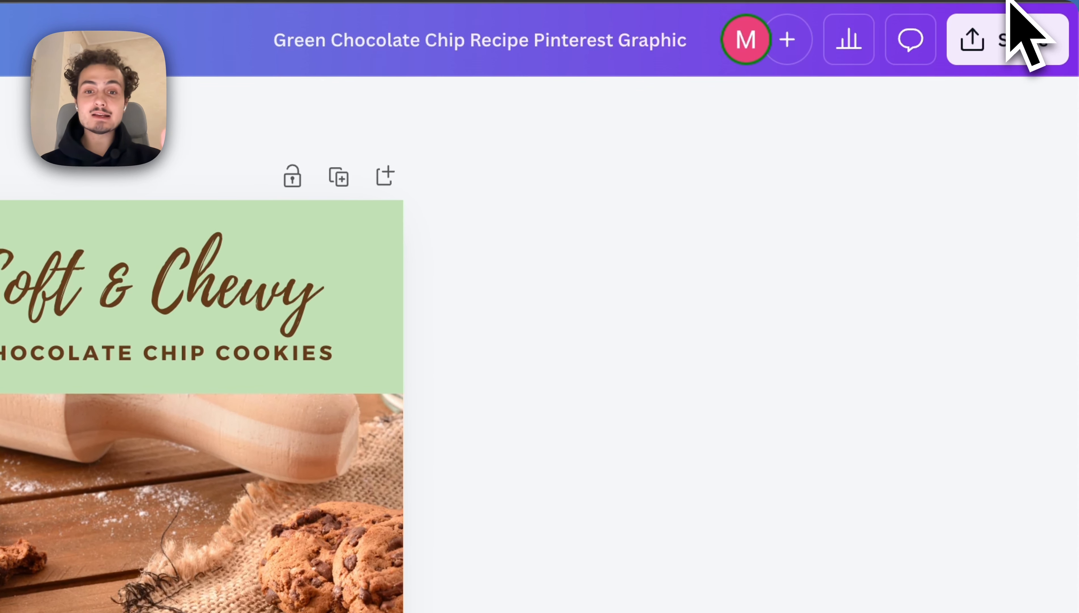
left_click(993, 49)
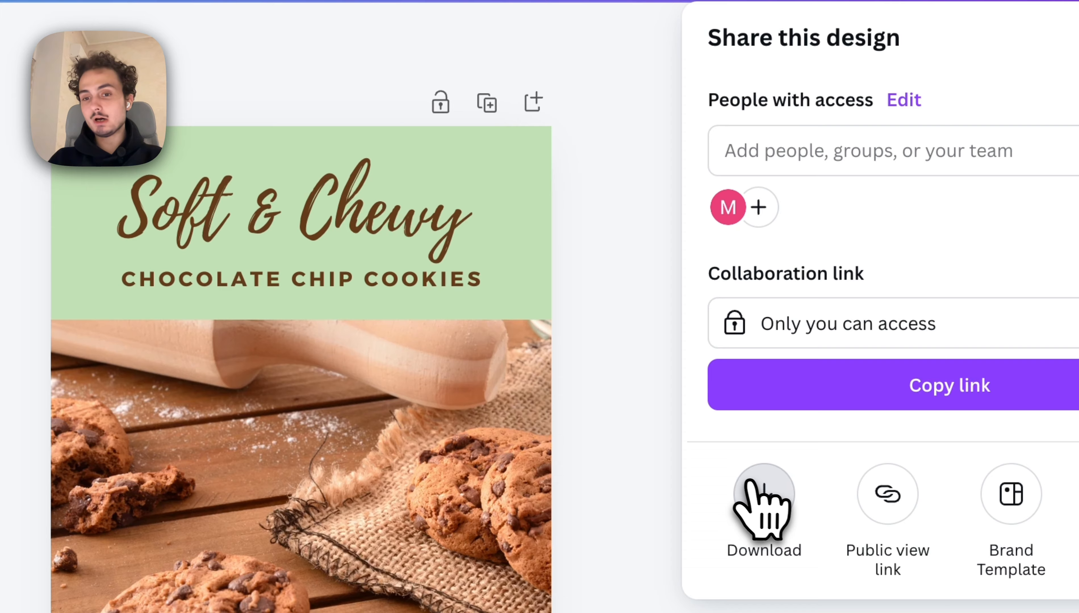
left_click(756, 489)
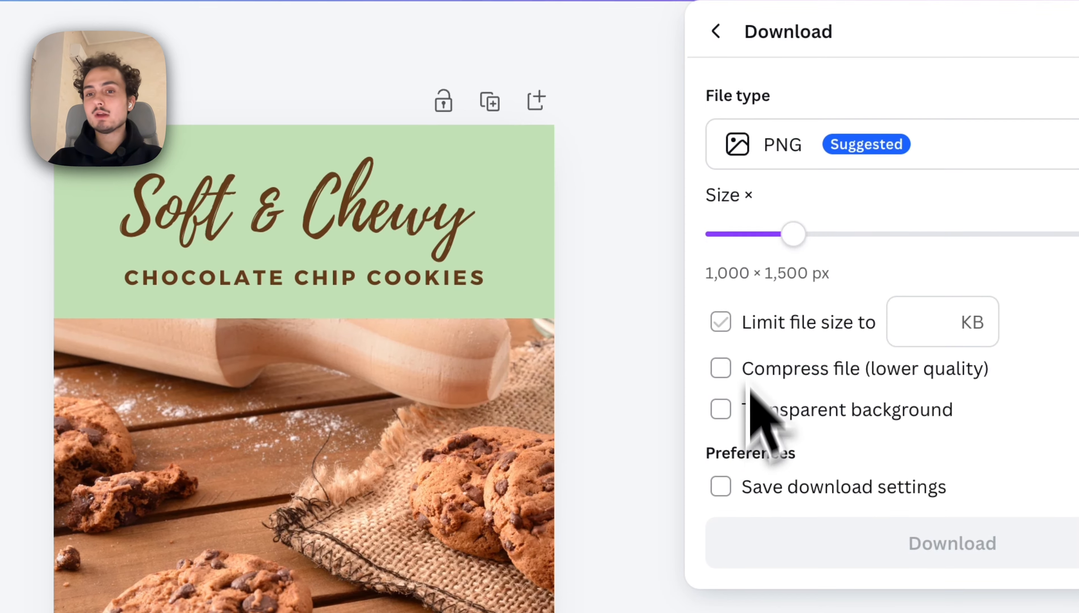
left_click(758, 142)
left_click(771, 509)
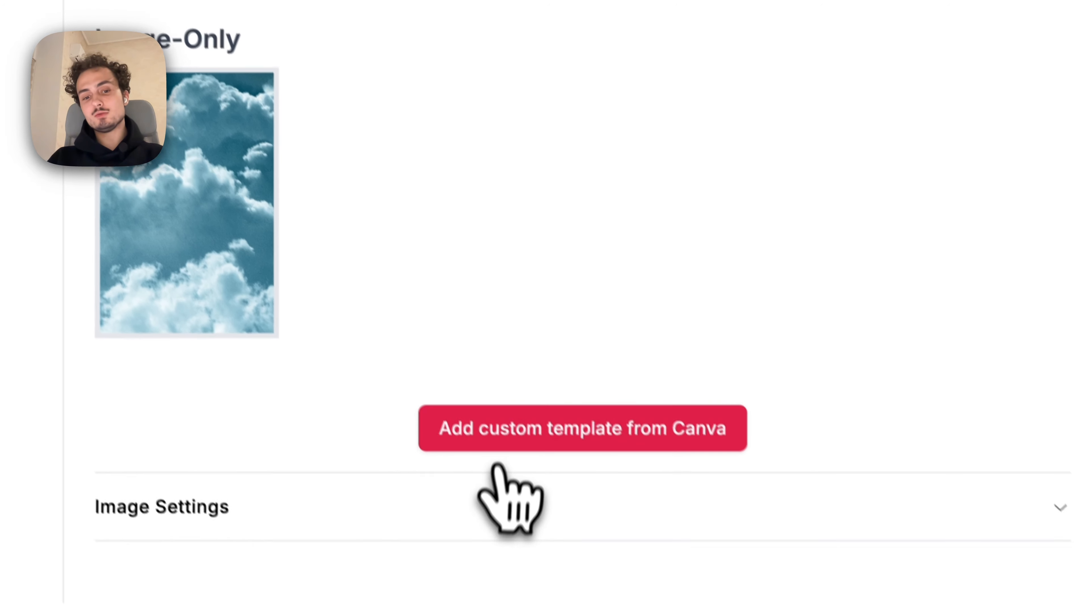
Switch back to BlogToPin, import Green Chocolate Chip Recipe Pinterest Graphic (3).svg as a custom Canva template and accept its detected text blocks
left_click(643, 612)
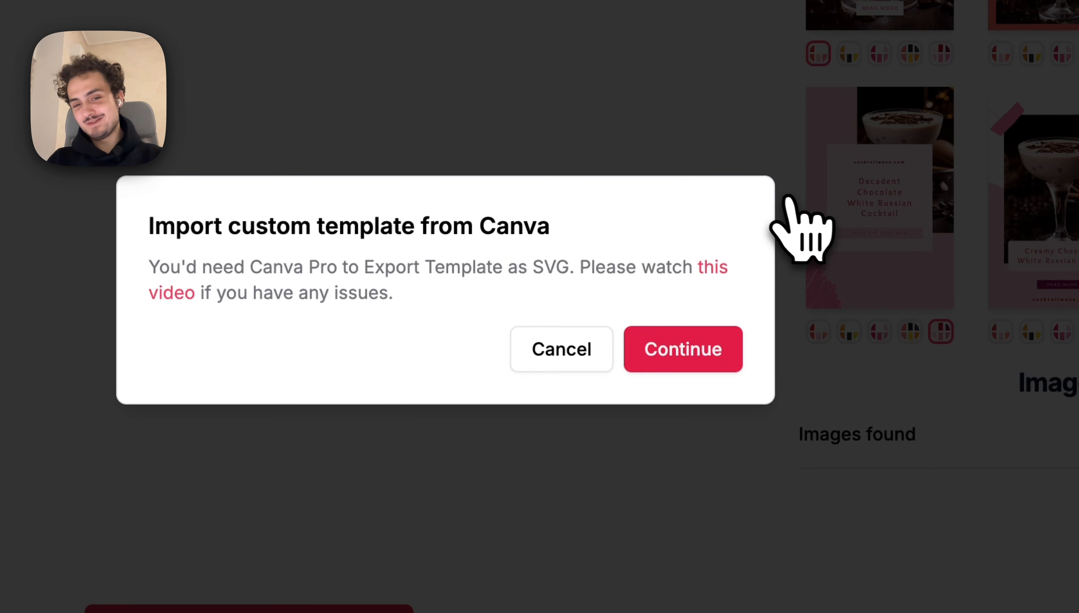
left_click(689, 345)
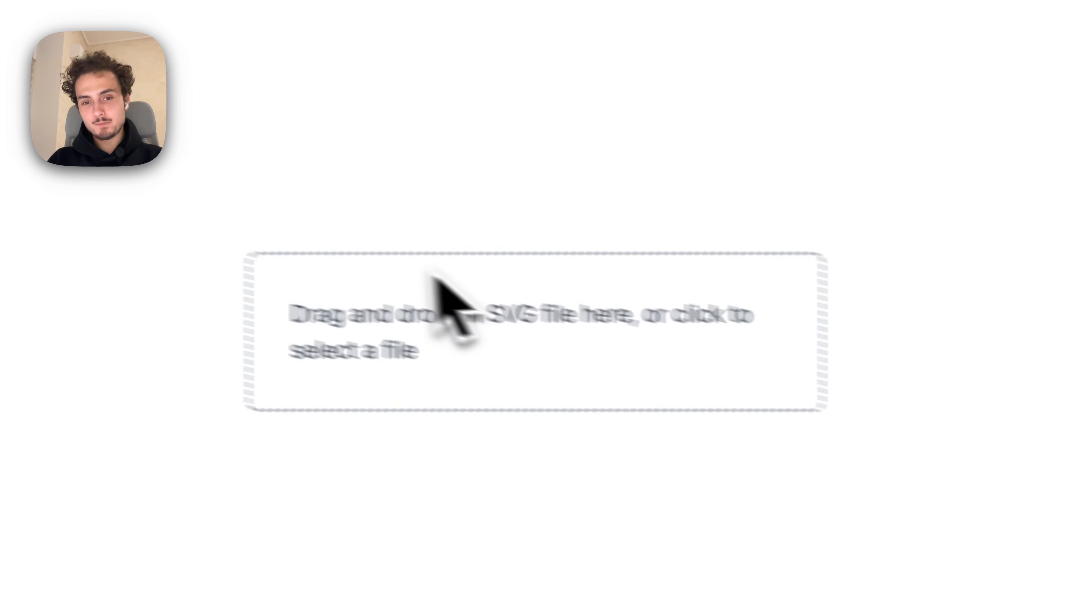
left_click(238, 360)
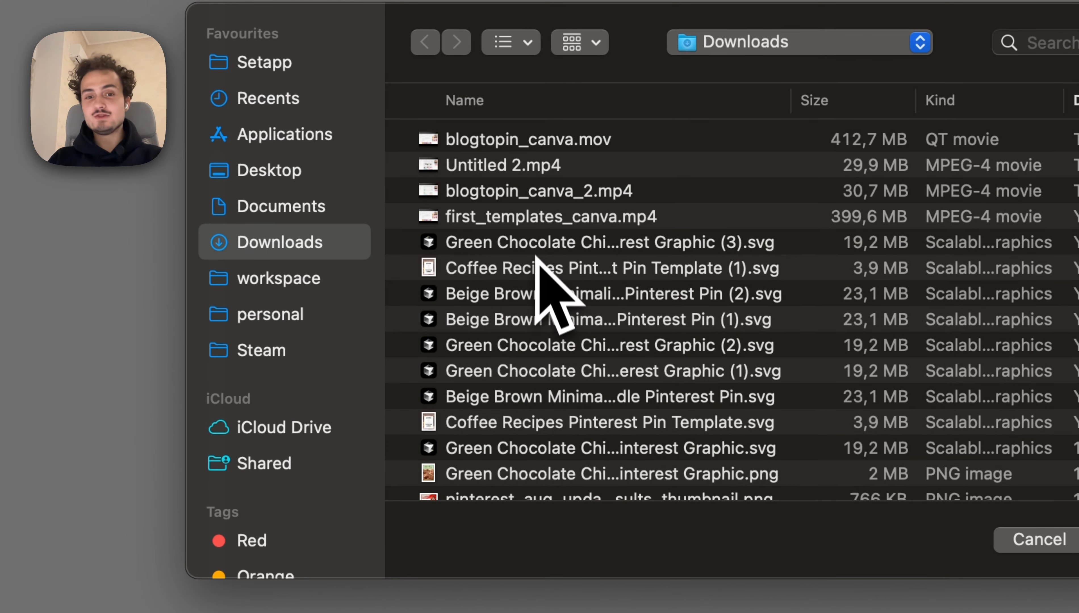
double_click(536, 245)
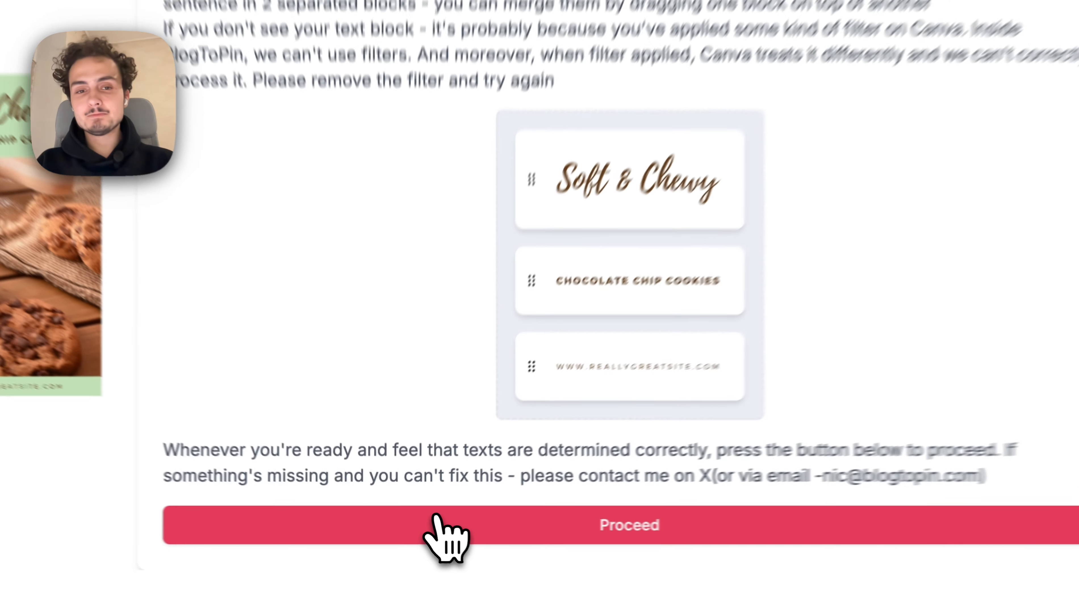
left_click(425, 521)
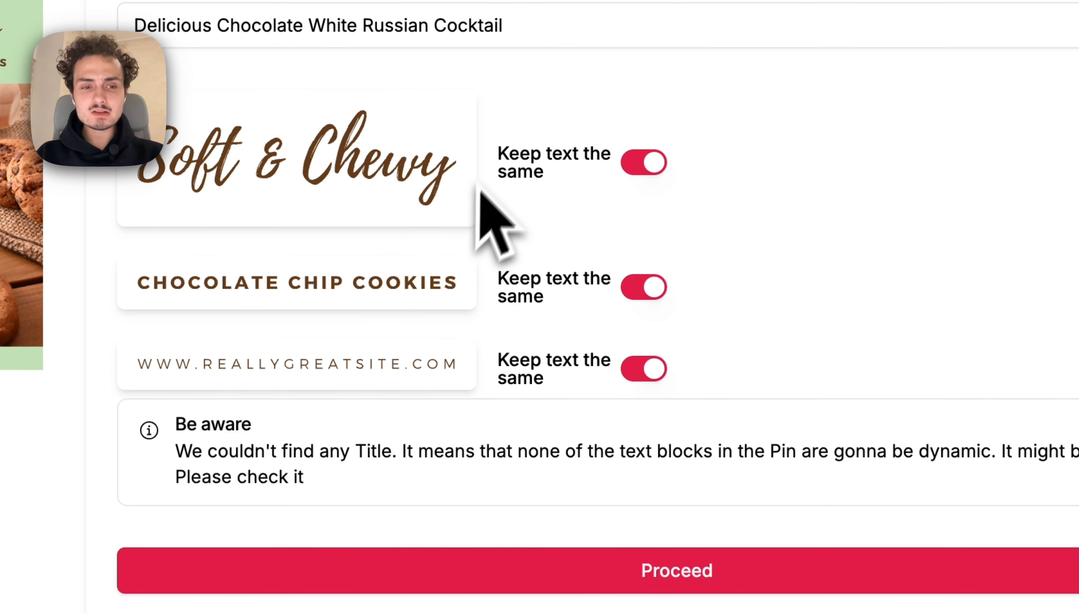
Make the "Soft & Chewy" and "Chocolate Chip Cookies" text blocks dynamic and set the text source of both to Title
mouse_move(638, 163)
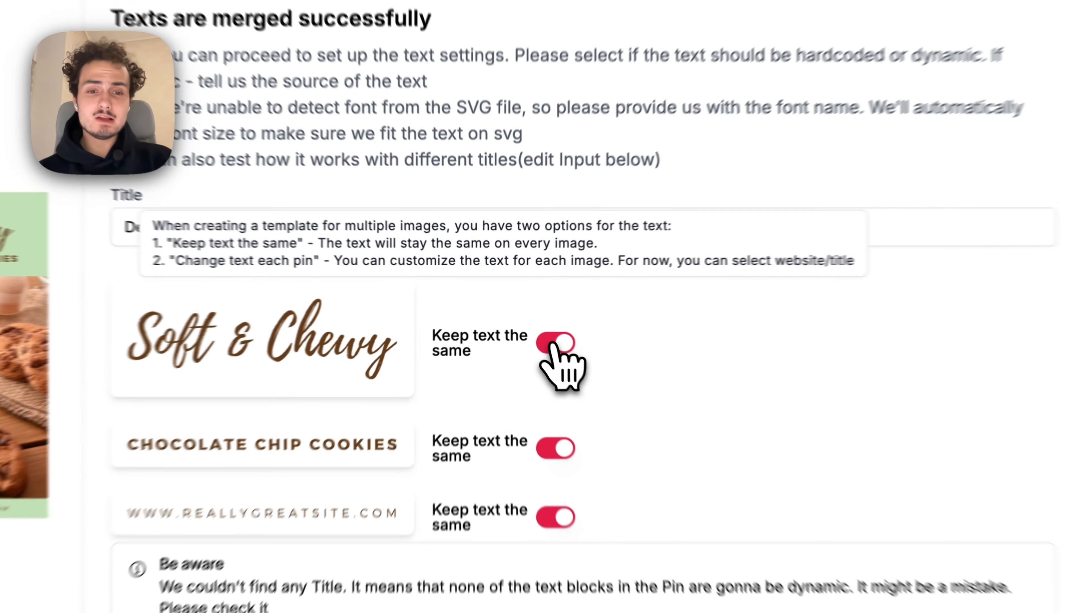
left_click(531, 323)
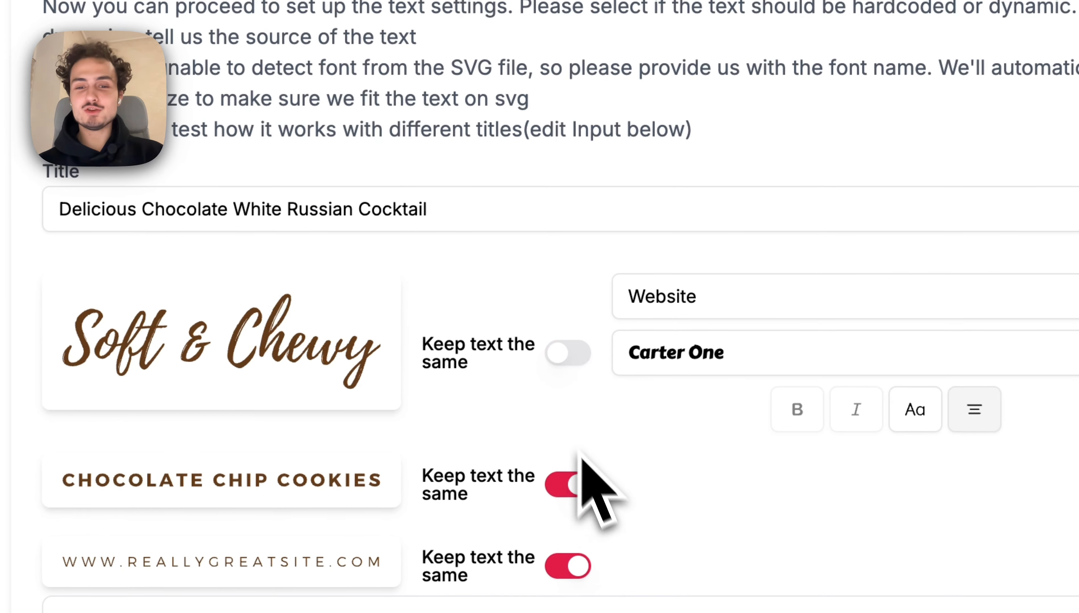
left_click(569, 483)
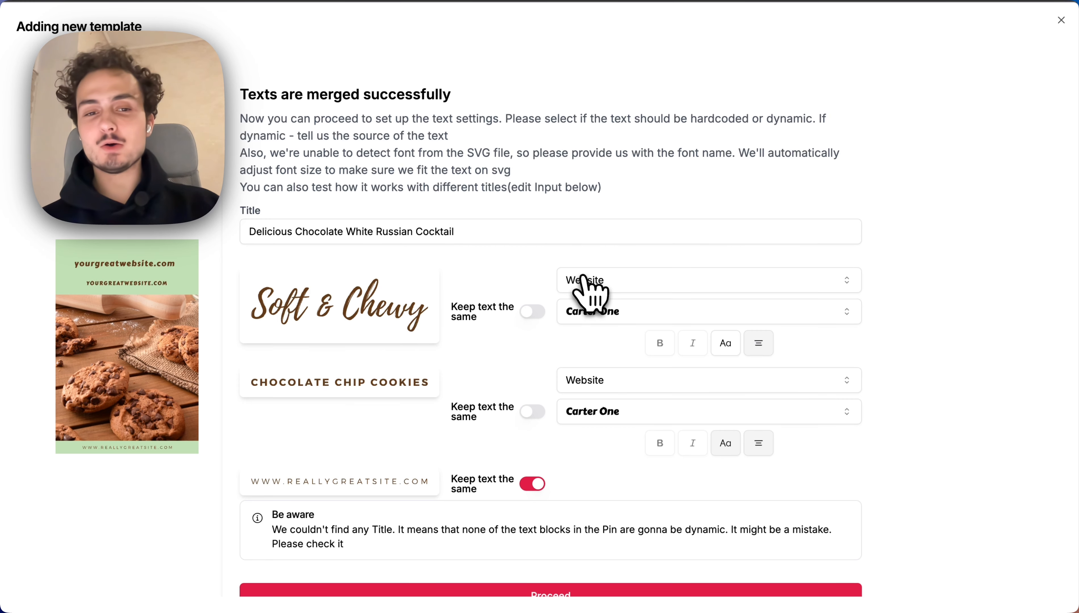
left_click(586, 282)
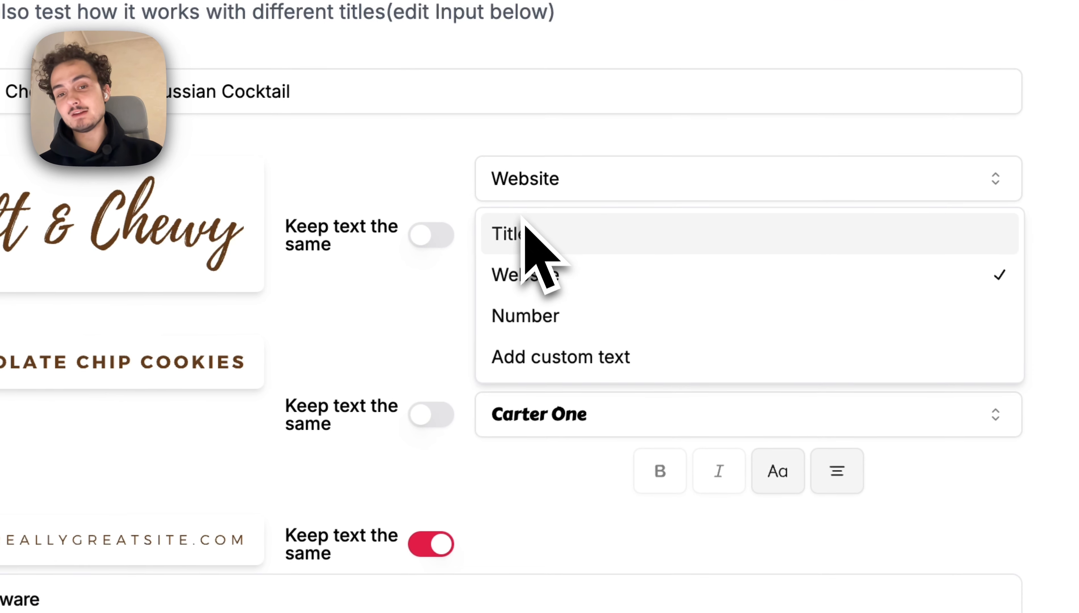
left_click(524, 233)
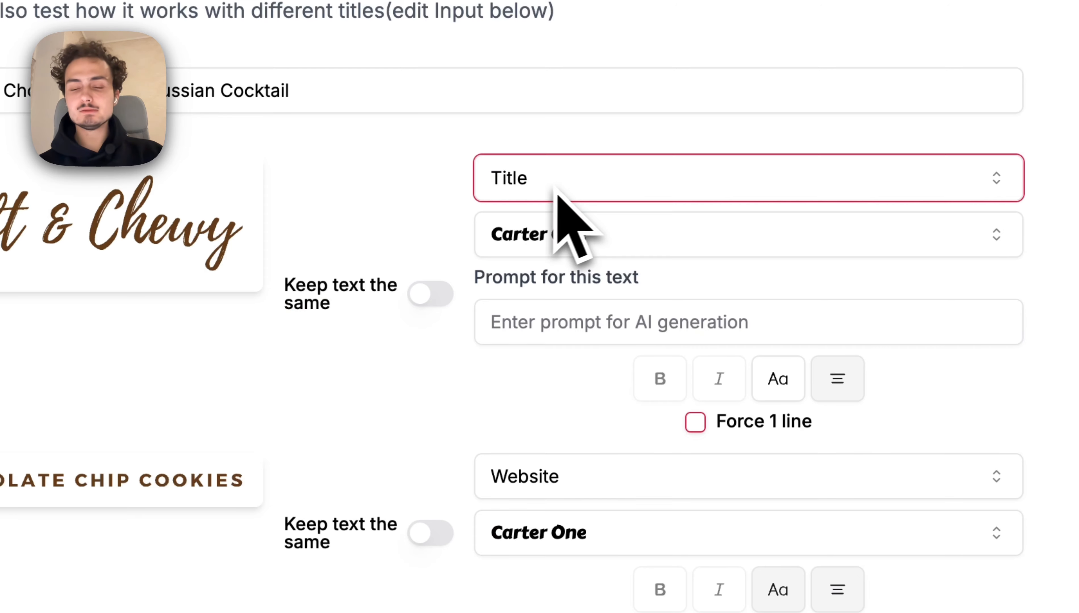
left_click(587, 492)
left_click(562, 533)
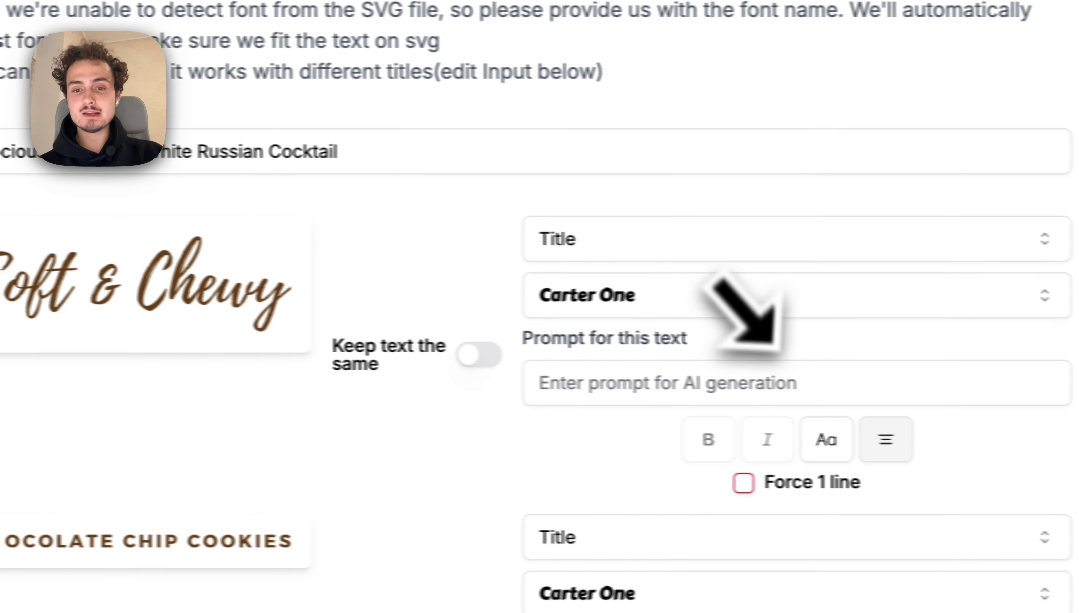
Try extra filler words in the sample title, force the dynamic text blocks onto one line, and trim the title to "Delicious Chocolate White Russian Cocktail"
left_click(356, 147)
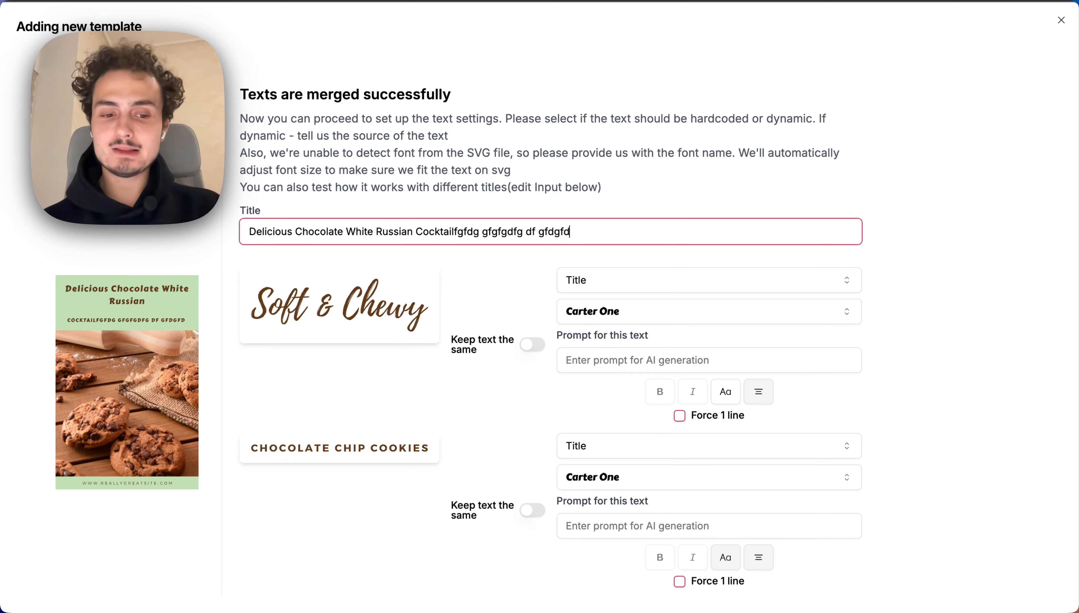
left_click(679, 416)
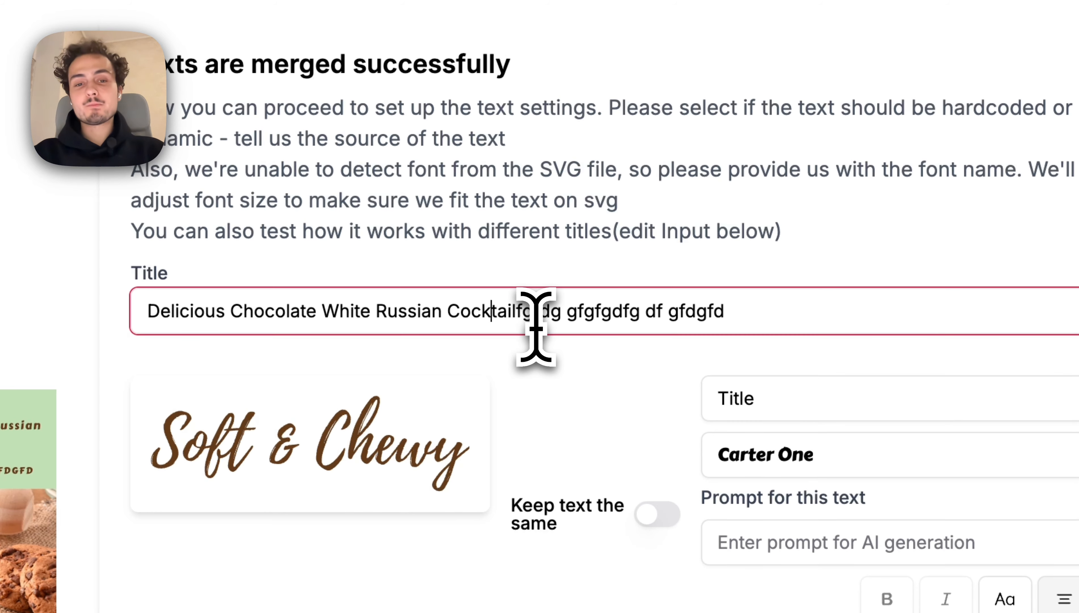
key("shift+super+Right")
key("BackSpace")
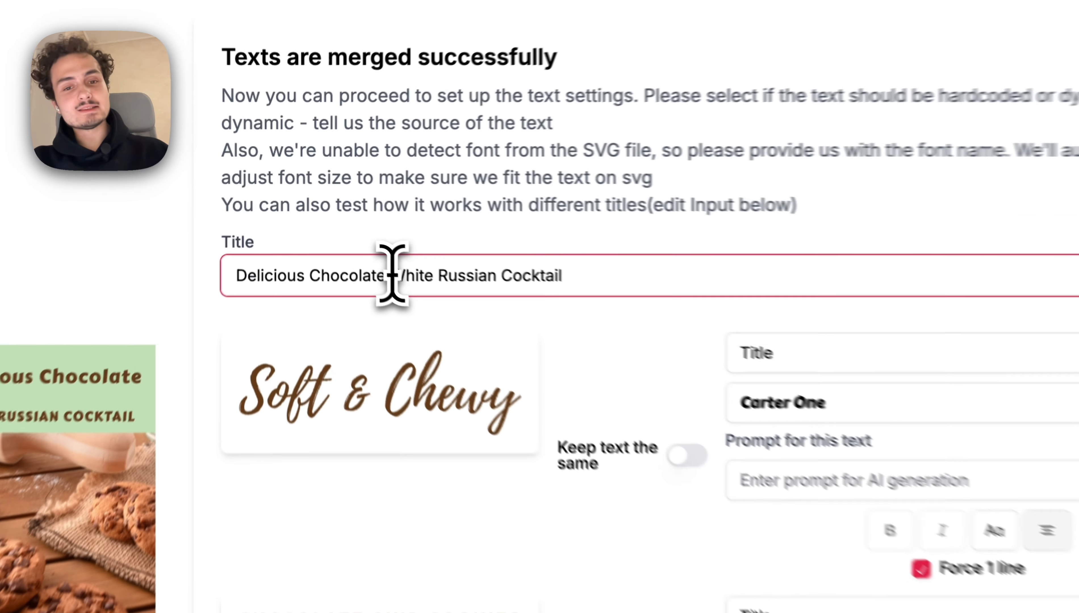
left_click_drag(347, 231, 465, 237)
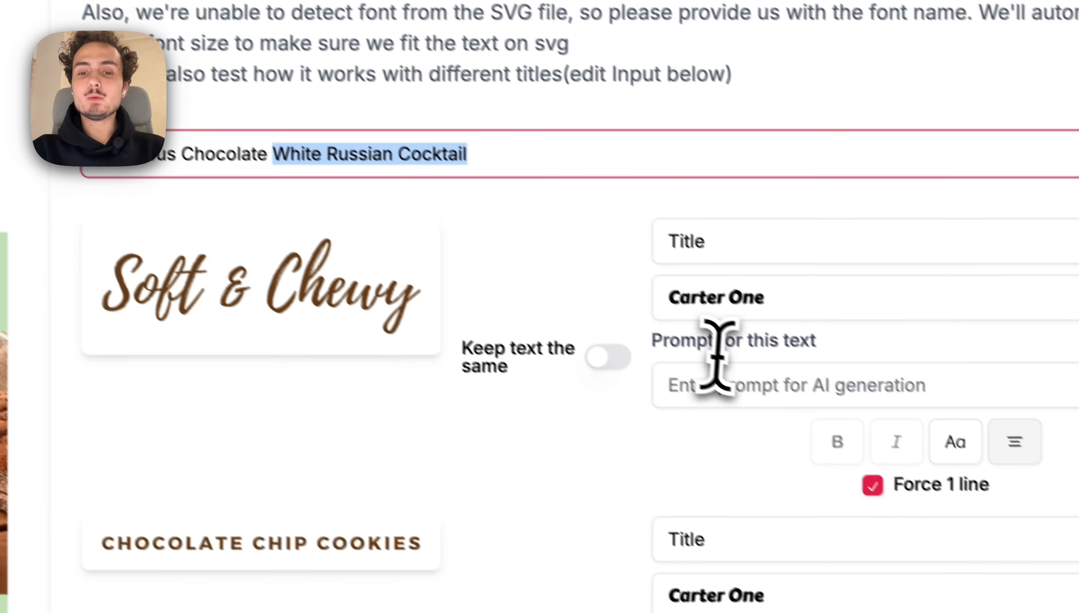
Set the "Soft & Chewy" block's AI prompt to "two adjectives here about the recipe, 12 characters max, united by " & ""
left_click(949, 589)
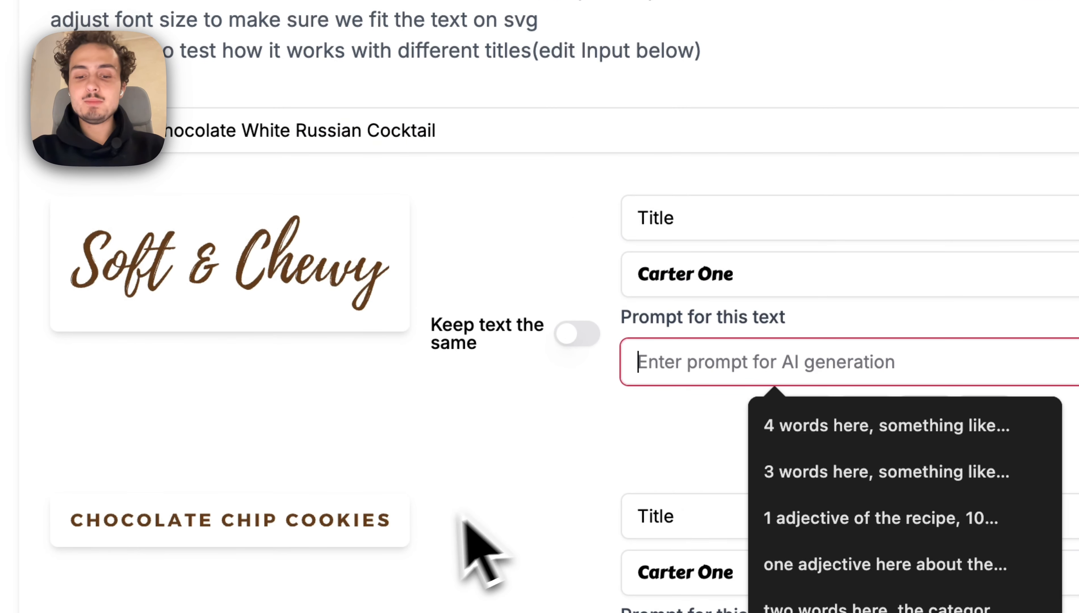
type("two ad")
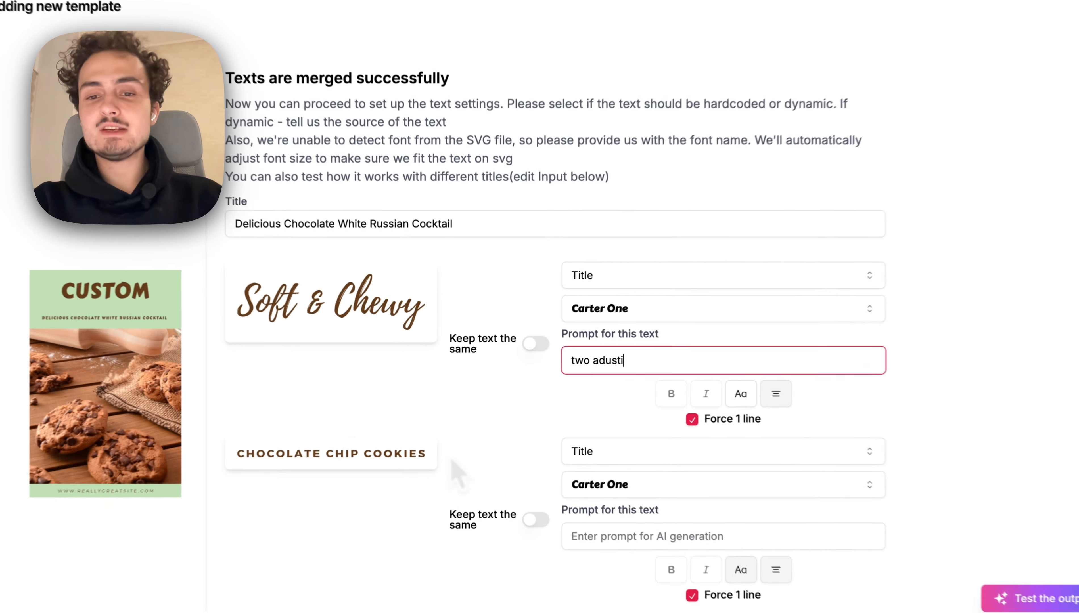
type("jectives")
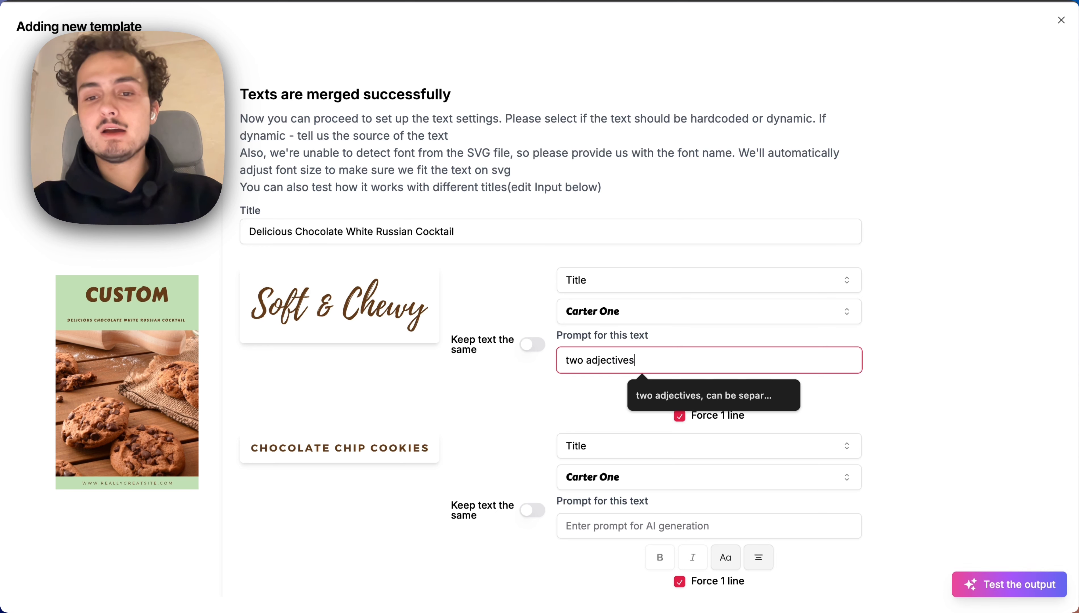
type(" he")
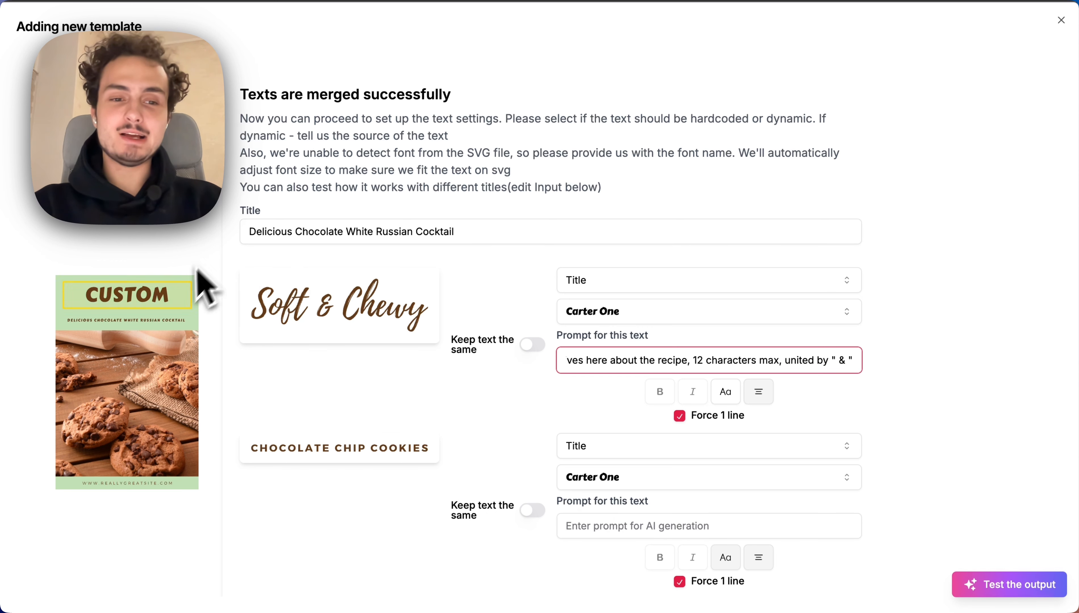
Set the "Chocolate Chip Cookies" block's AI prompt to "two-three words, name of the recipe, make sure to keep the recipe name here"
left_click(611, 535)
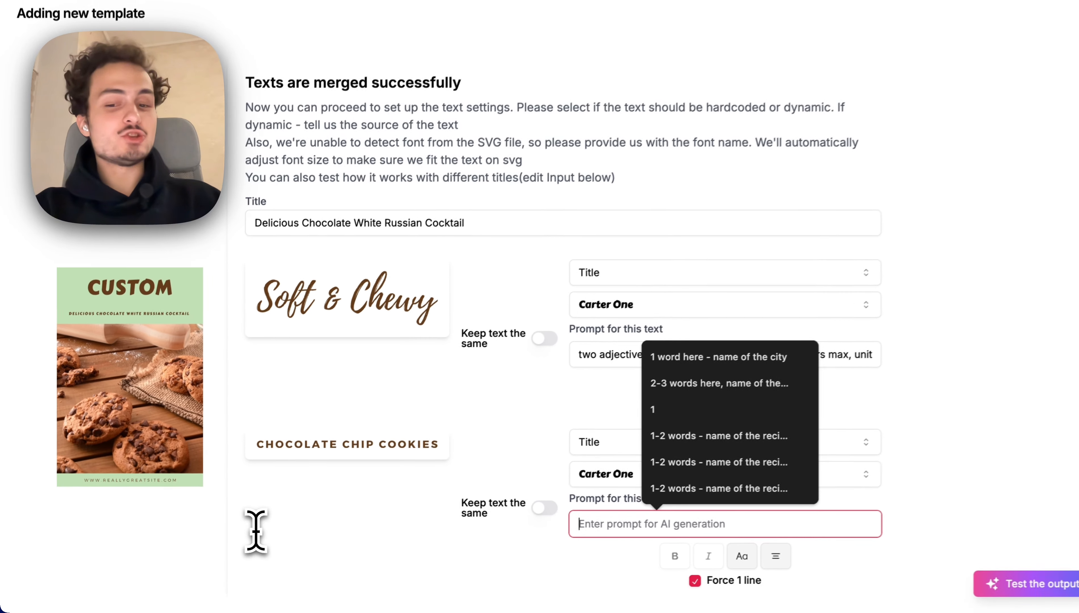
type("two-")
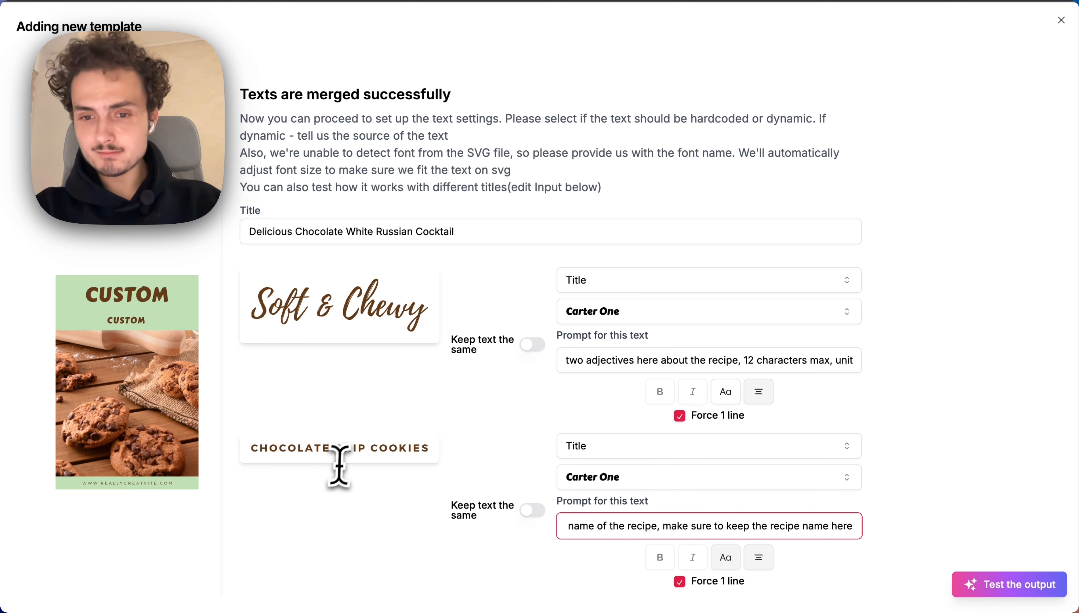
Test the AI-generated output of both prompts with the base title "Delicious Chocolate White Russian Cocktail"
scroll(599, 446, "down", 1)
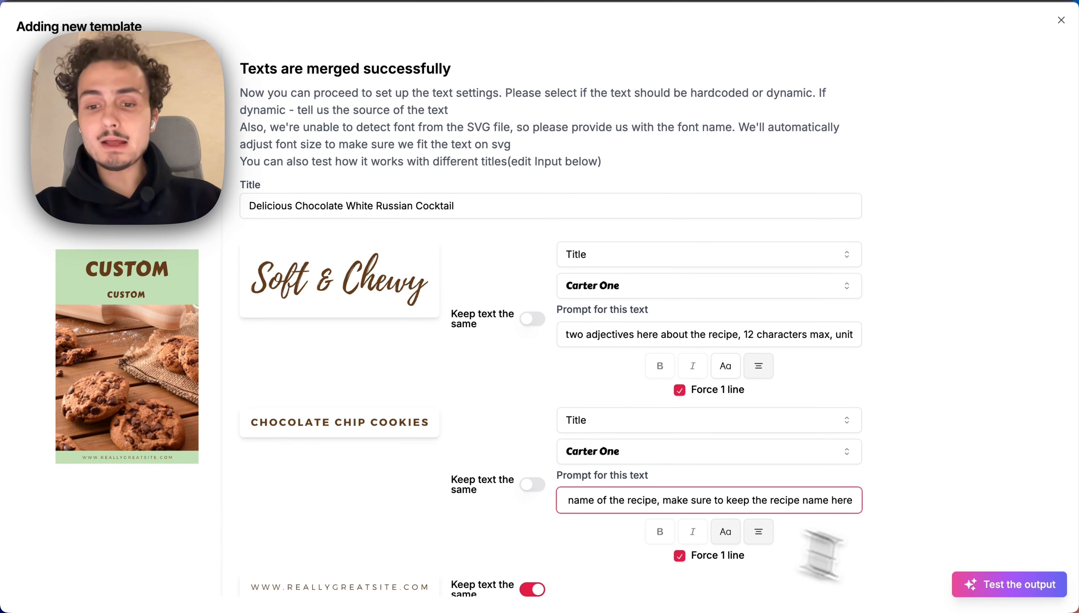
left_click(1020, 585)
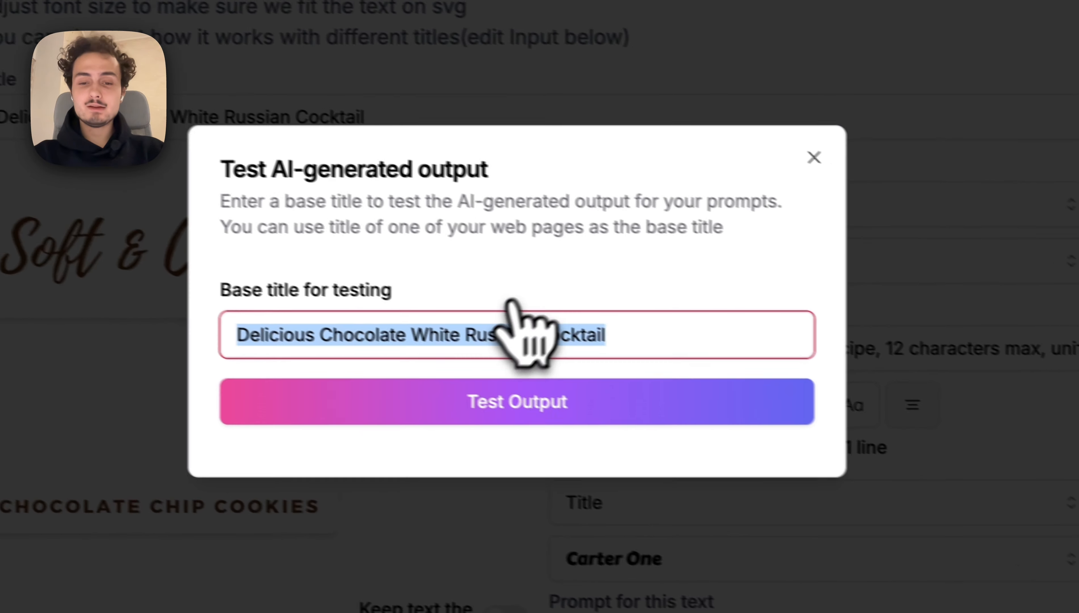
left_click(556, 396)
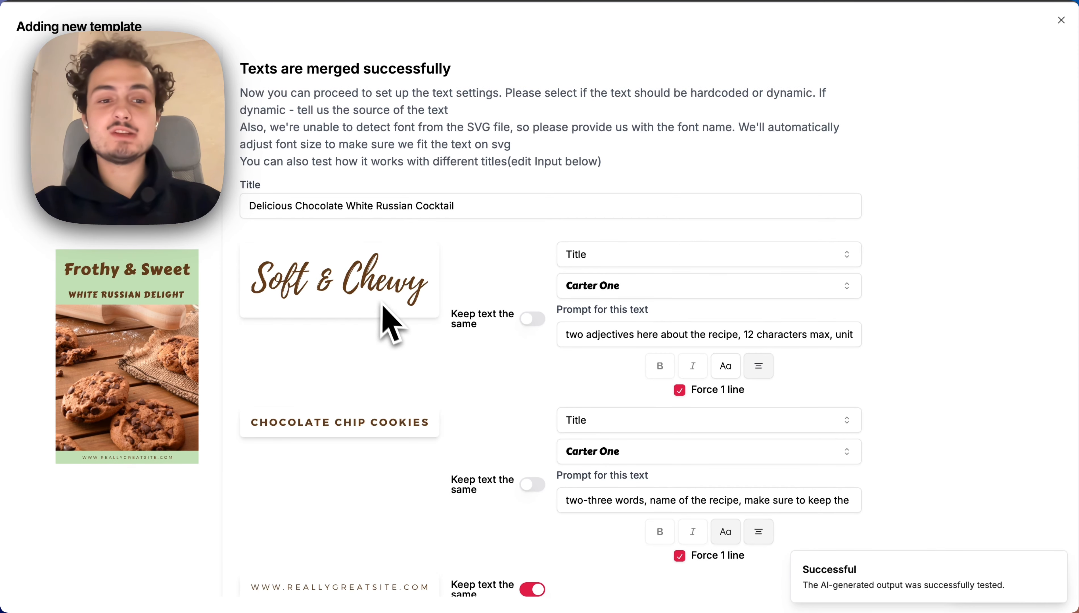
Test the AI-generated output of both prompts with the base title "Delicious Chocolate Cookie Recipe"
scroll(417, 351, "down", 1)
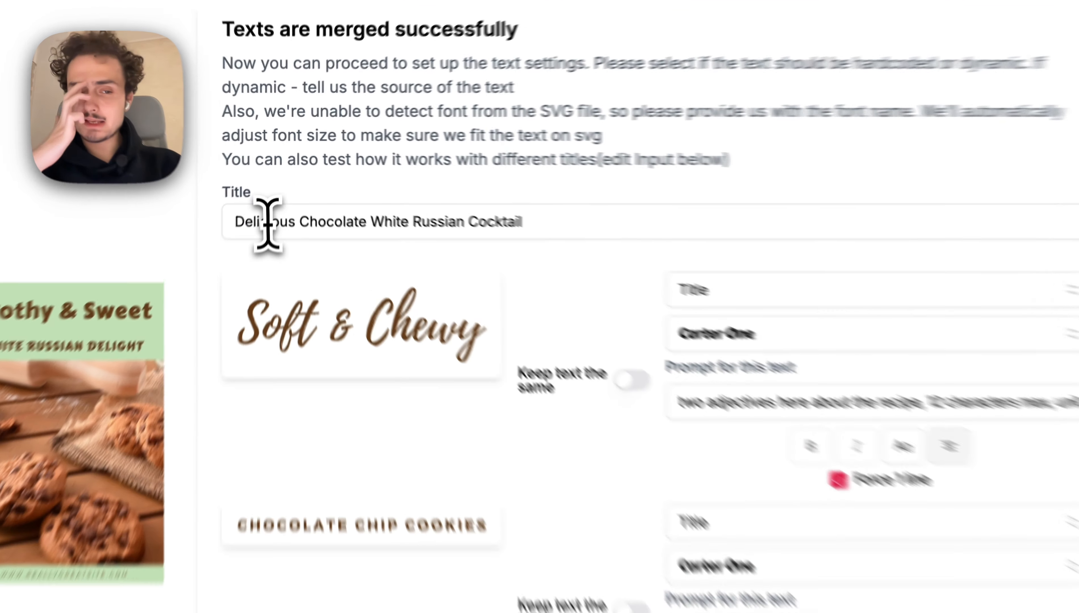
left_click_drag(261, 194, 477, 194)
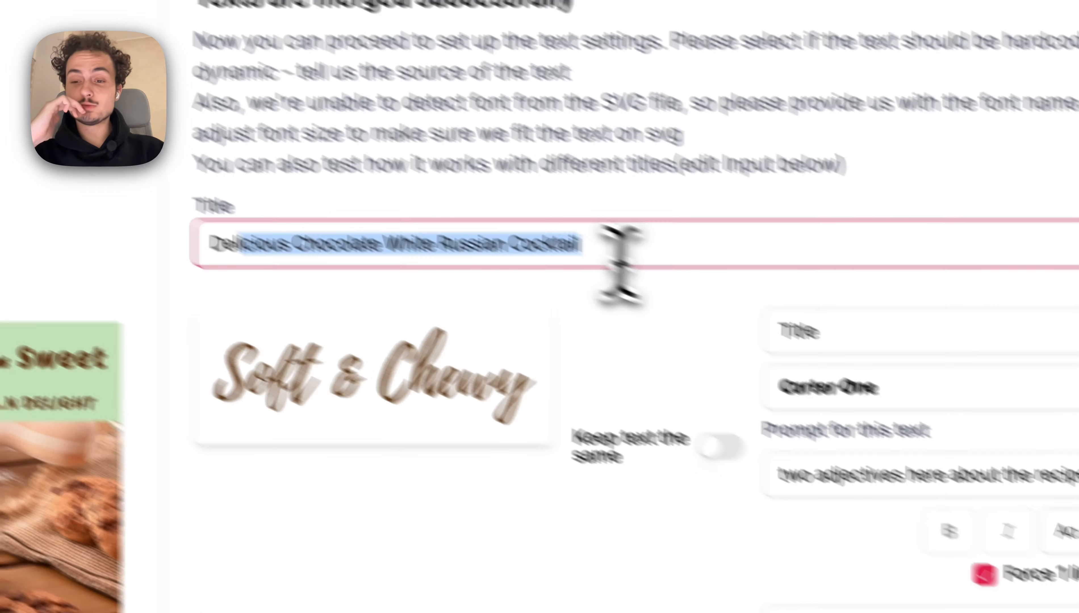
left_click(894, 578)
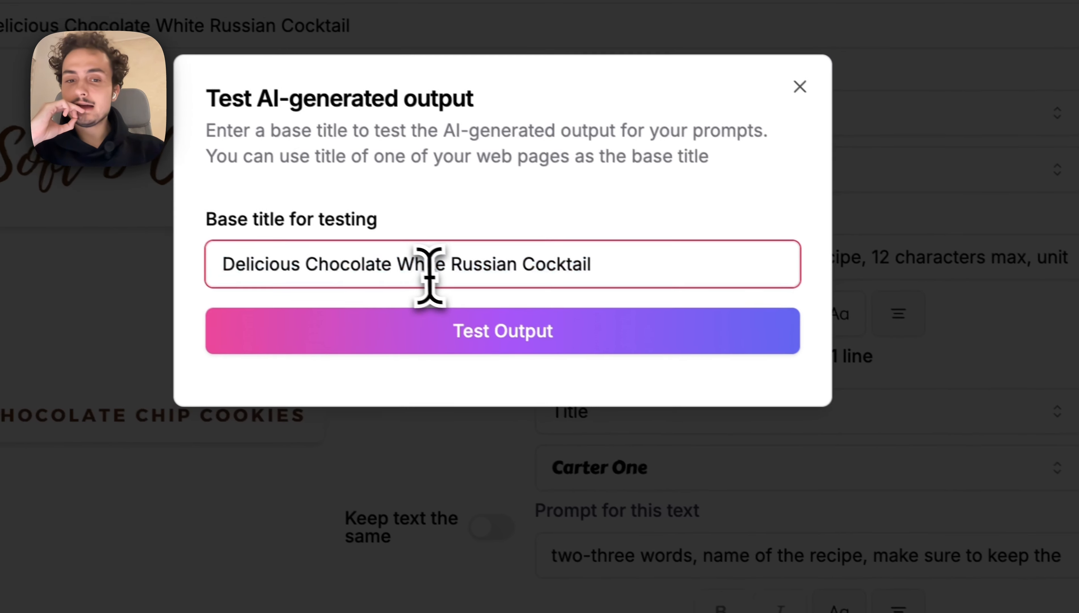
double_click(437, 270)
left_click(355, 272)
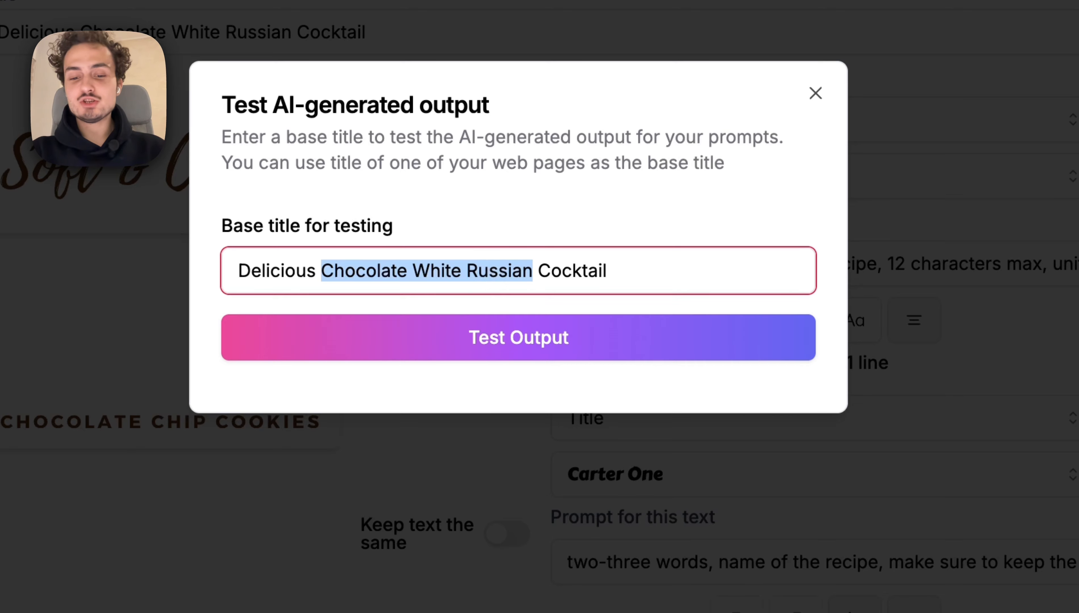
type("Chocolat")
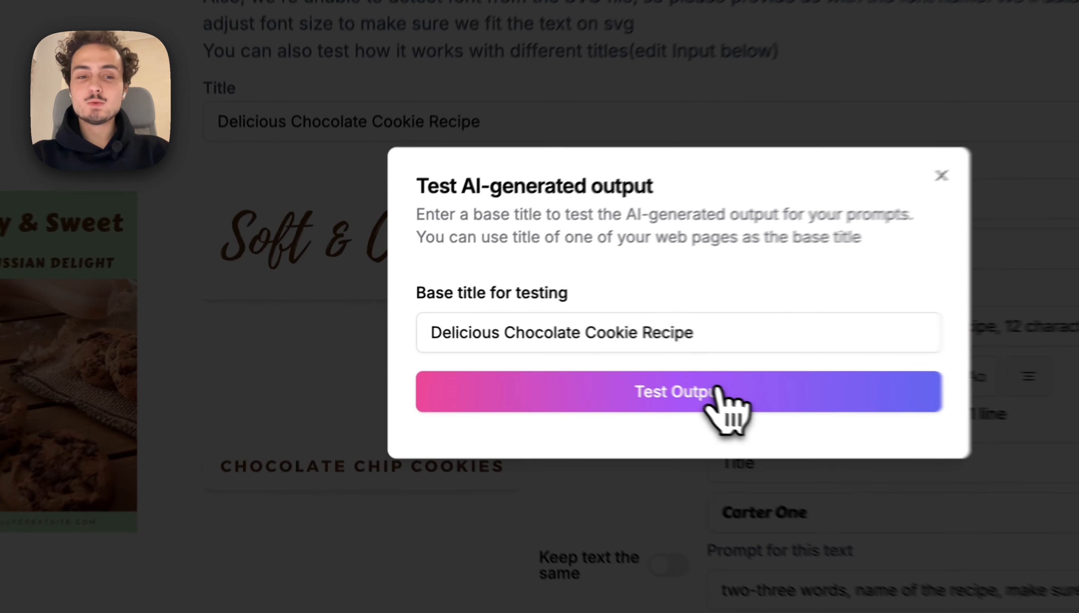
left_click(563, 364)
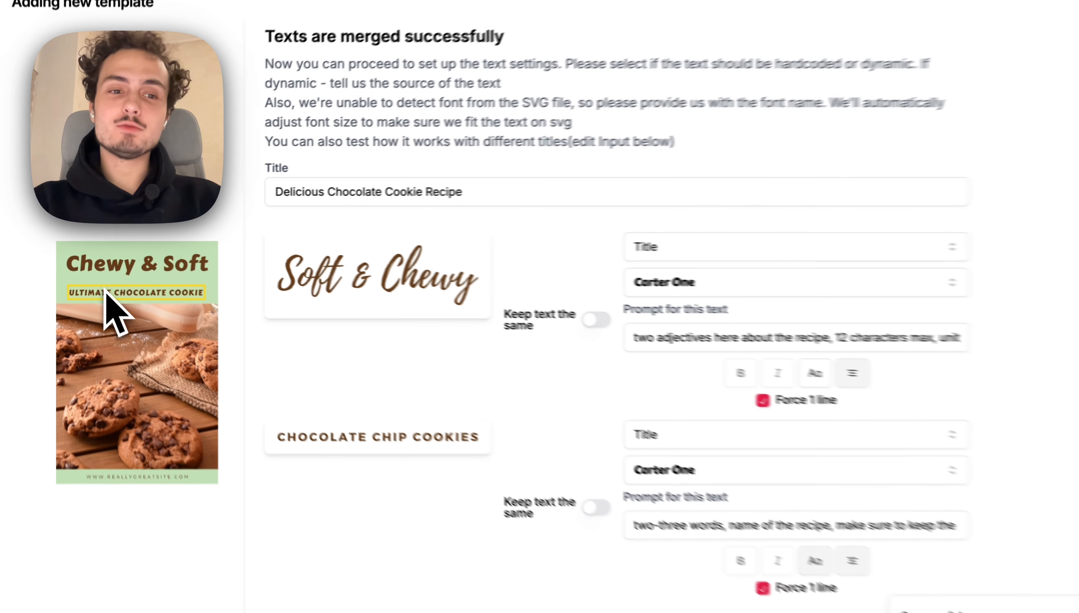
Change the "Soft & Chewy" block's font to Dancing Script and proceed to the template's image settings
scroll(621, 255, "down", 2)
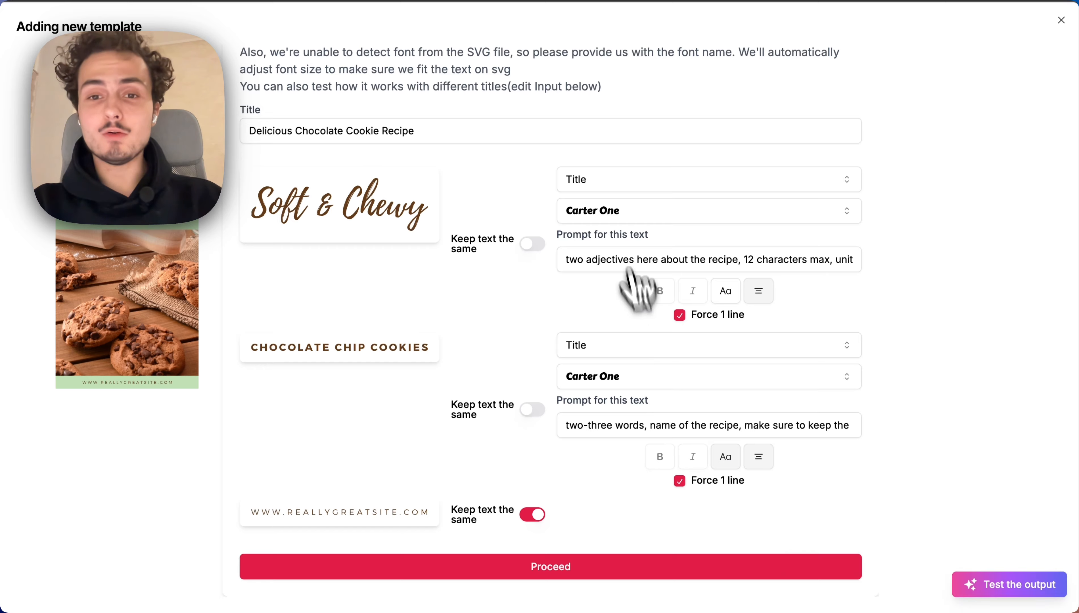
left_click(617, 214)
scroll(616, 283, "down", 5)
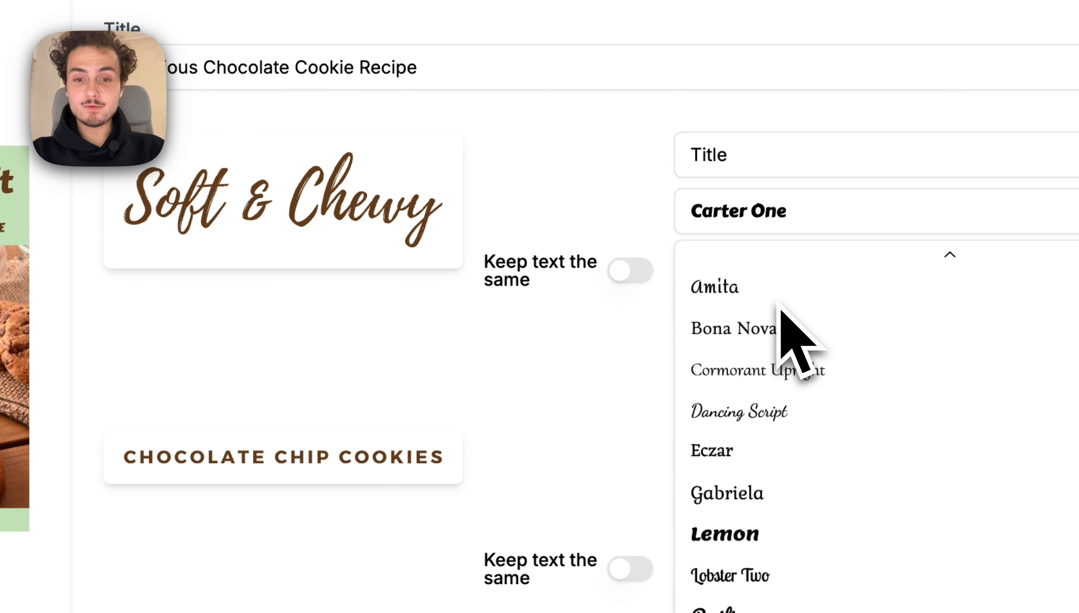
scroll(779, 304, "down", 5)
scroll(778, 355, "up", 5)
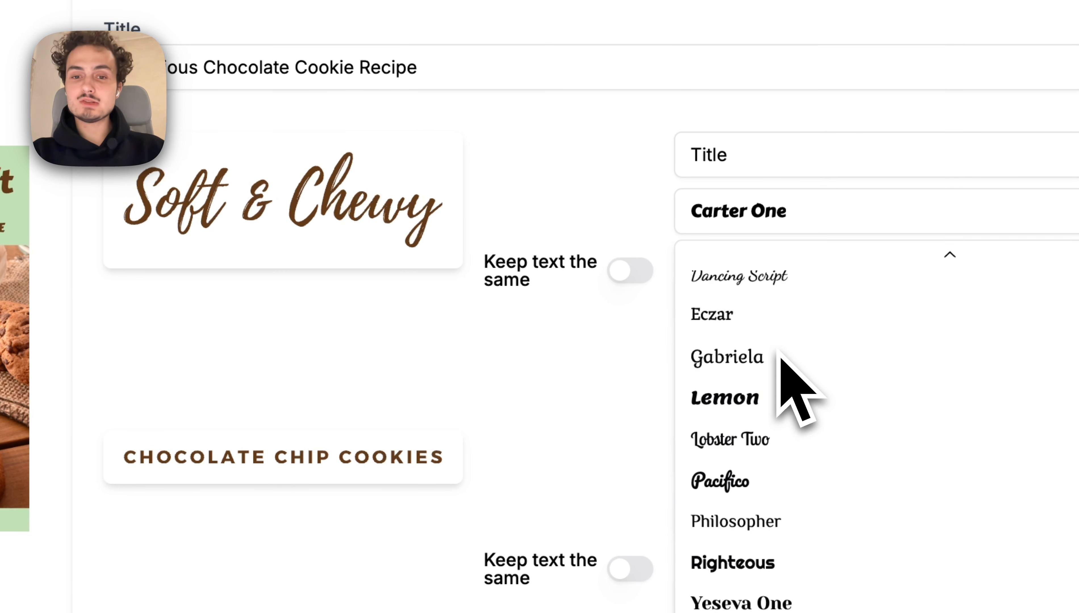
left_click(765, 385)
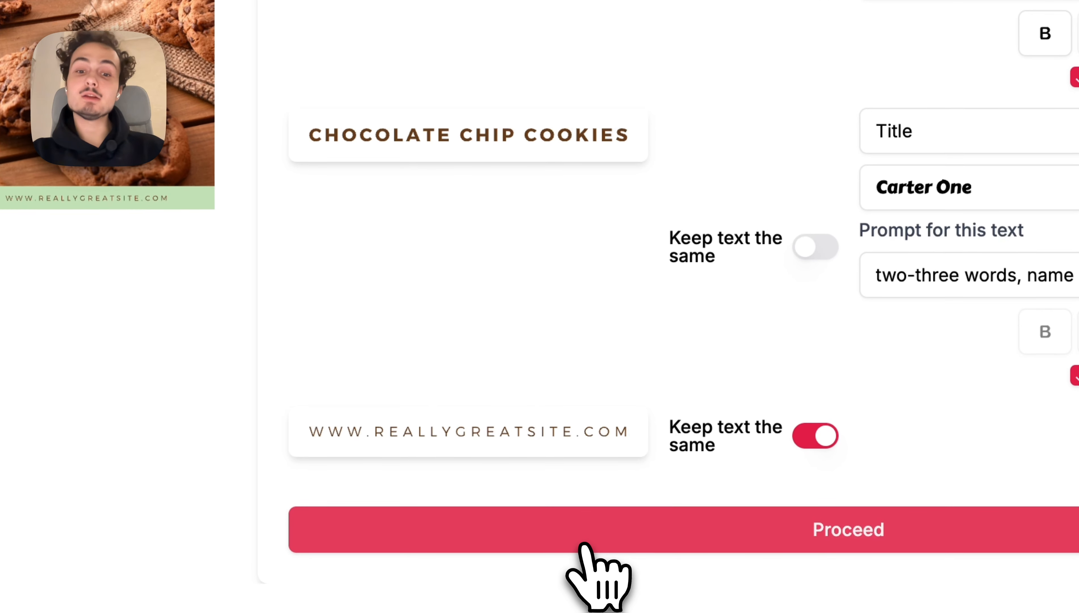
left_click(583, 545)
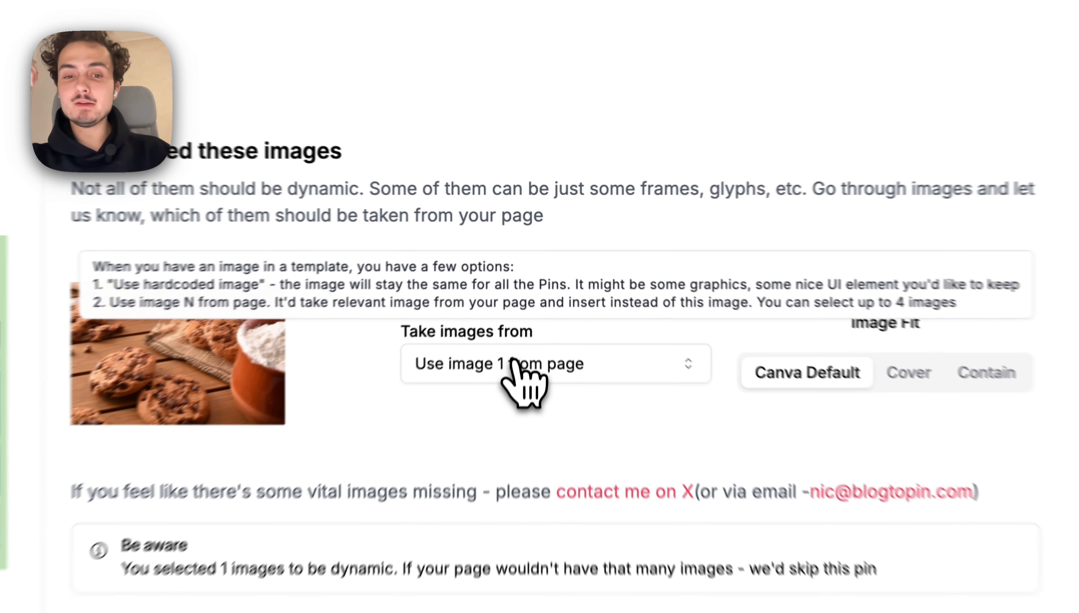
View the image source options for the cookie photo, and open the cocktailwave.com/tags/vodka page in a browser tab
left_click(508, 309)
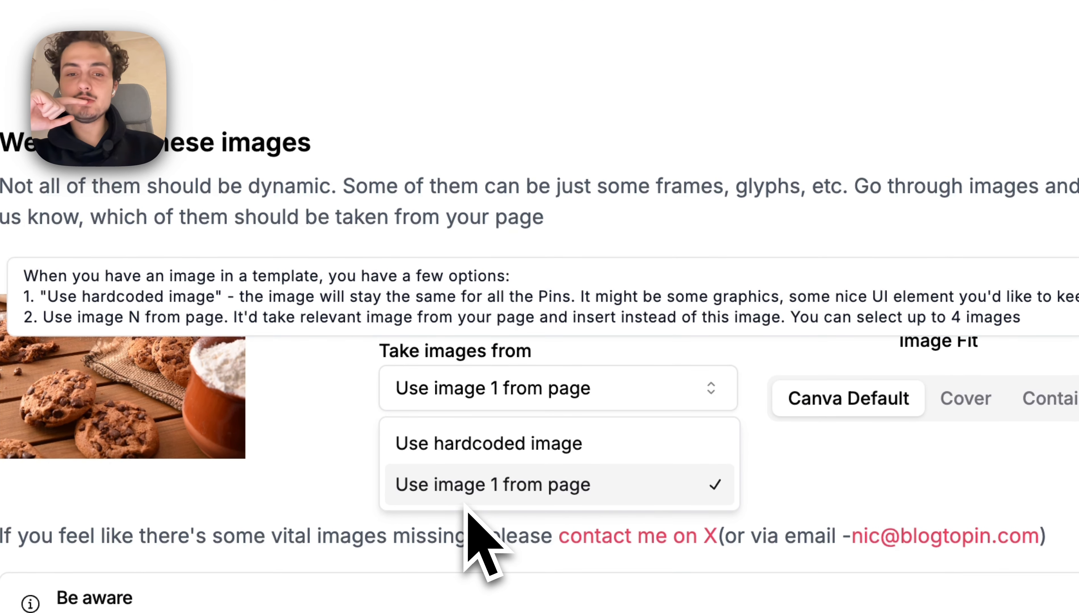
left_click(571, 111)
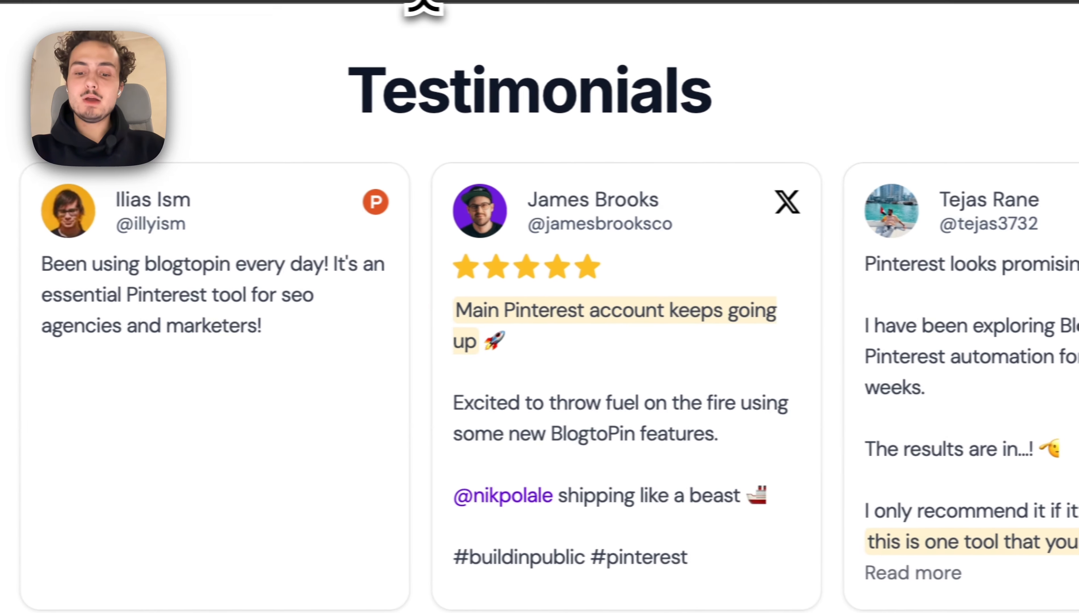
left_click(445, 2)
type("cocktailwave")
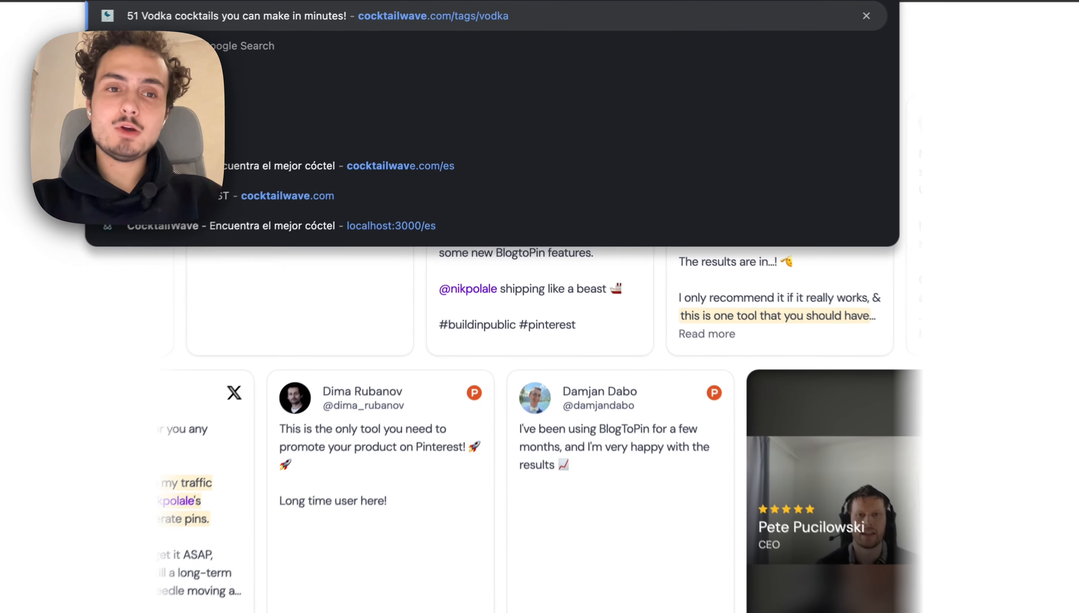
type(".com/ta")
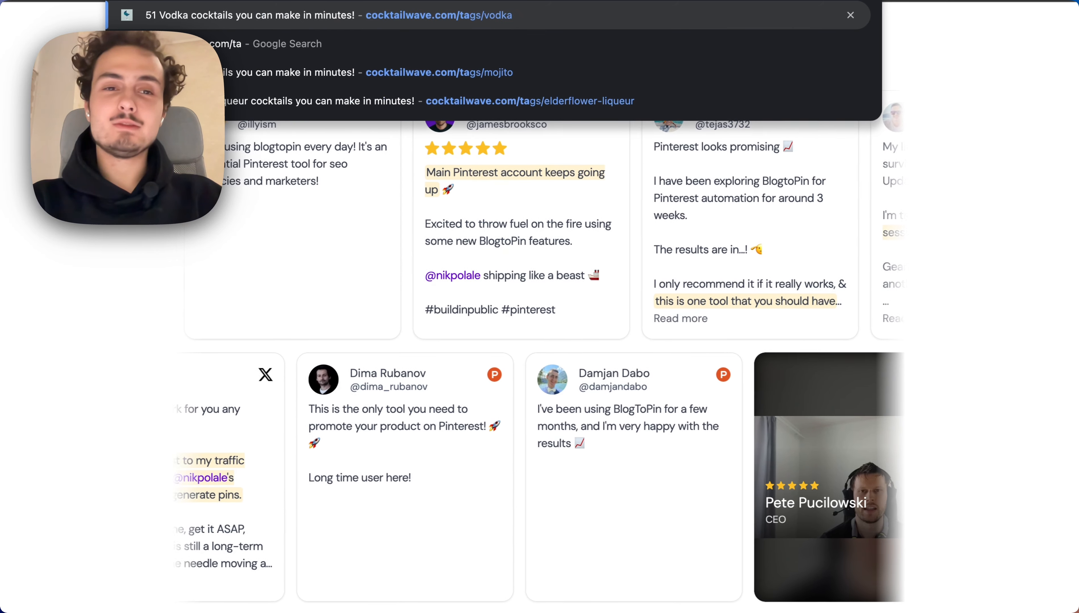
key("Return")
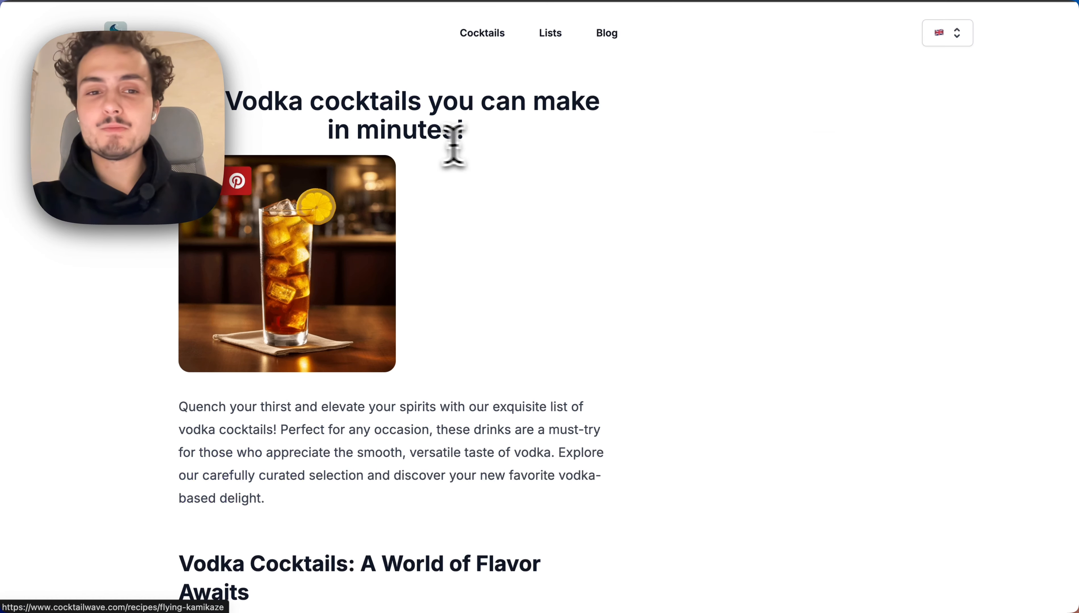
Examine the order of the cocktail images down the vodka page and return to the BlogToPin template setup
scroll(384, 273, "down", 10)
scroll(326, 288, "up", 7)
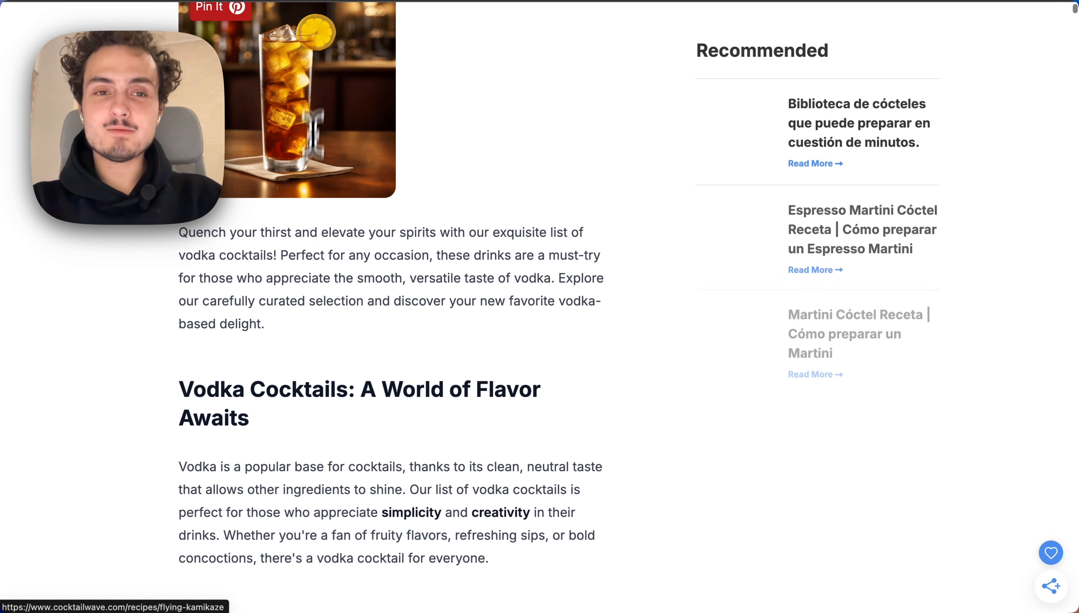
scroll(293, 71, "up", 4)
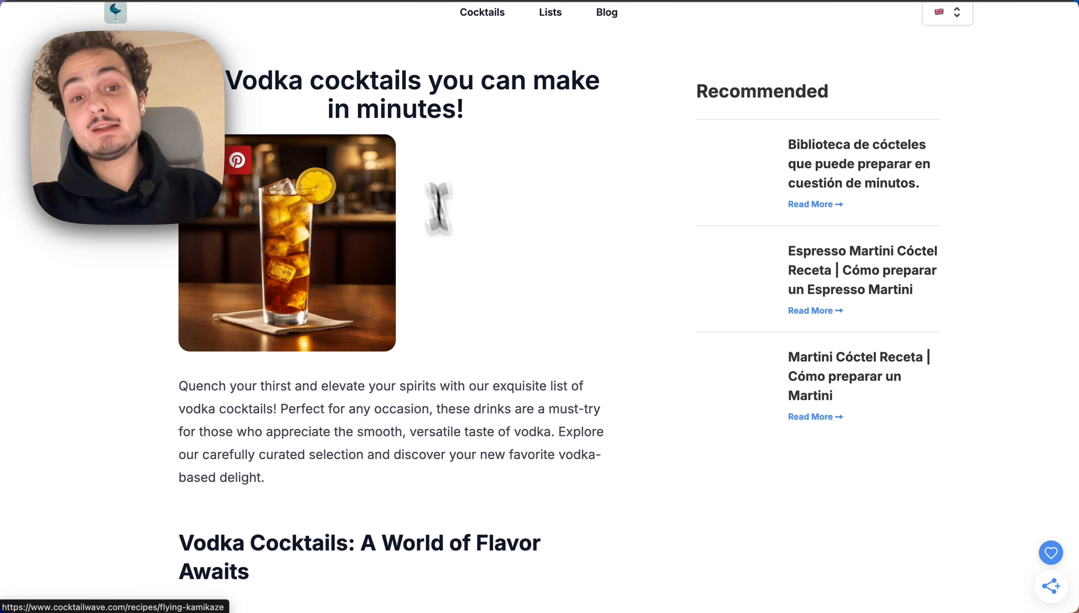
scroll(283, 157, "down", 20)
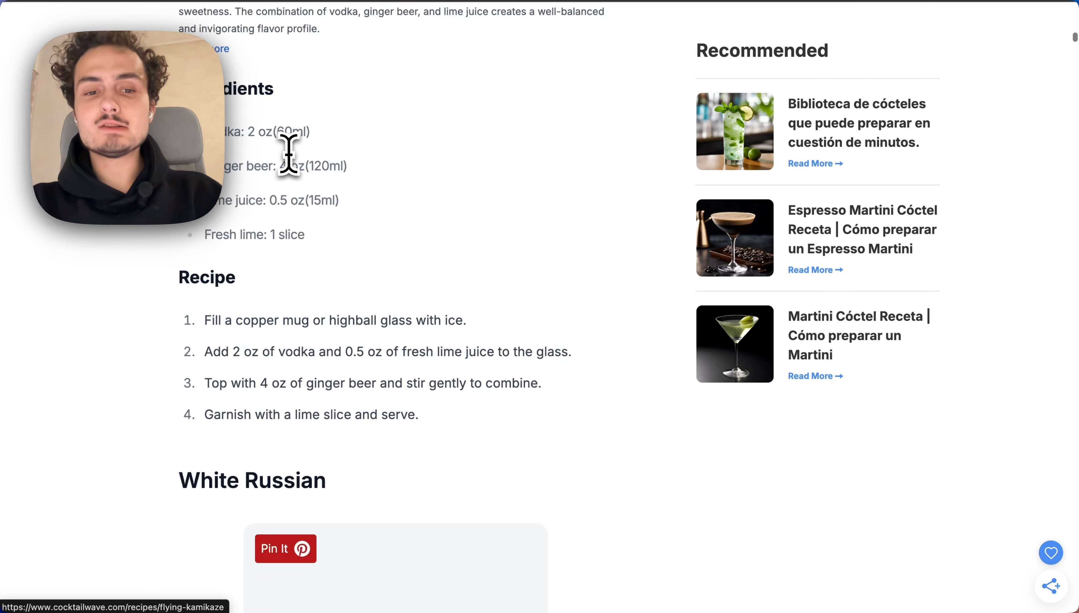
scroll(289, 154, "down", 20)
scroll(289, 154, "up", 10)
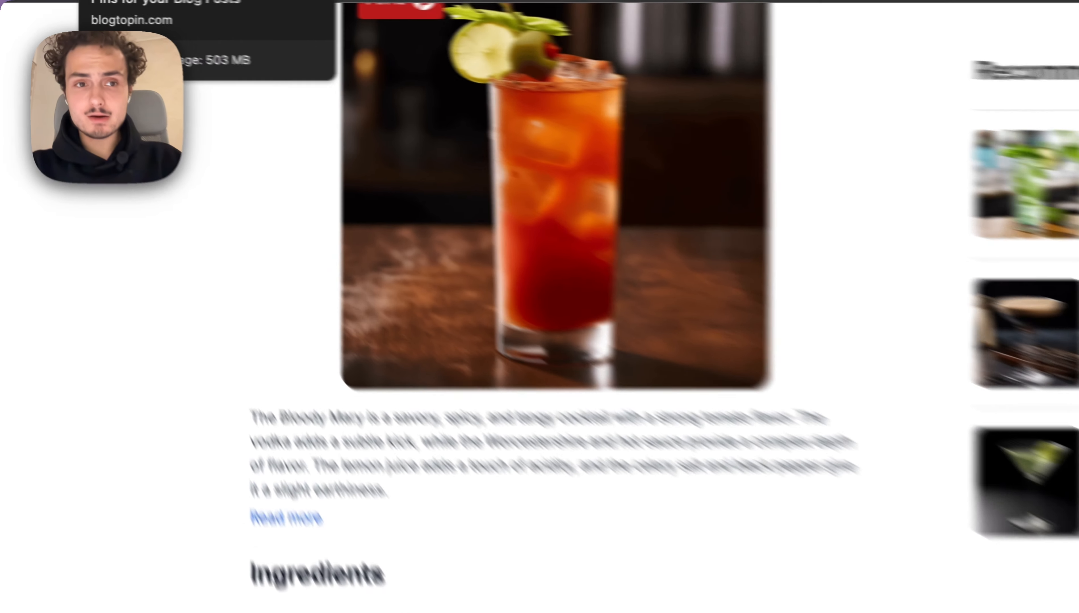
left_click(139, 1)
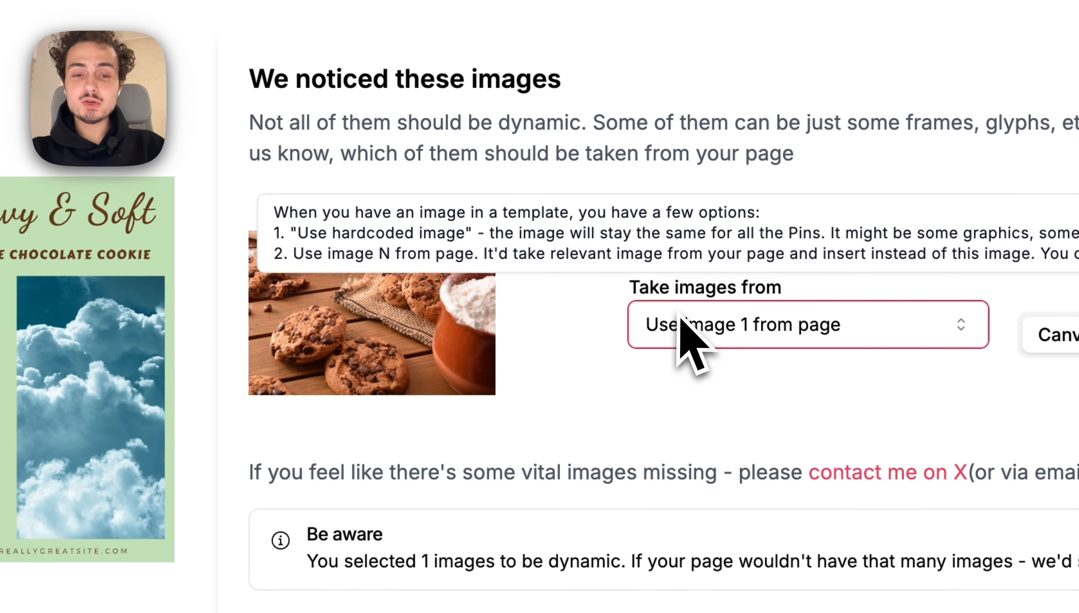
Try "Use hardcoded image" as the cookie photo's source and switch it back to "Use image 1 from page"
left_click(681, 319)
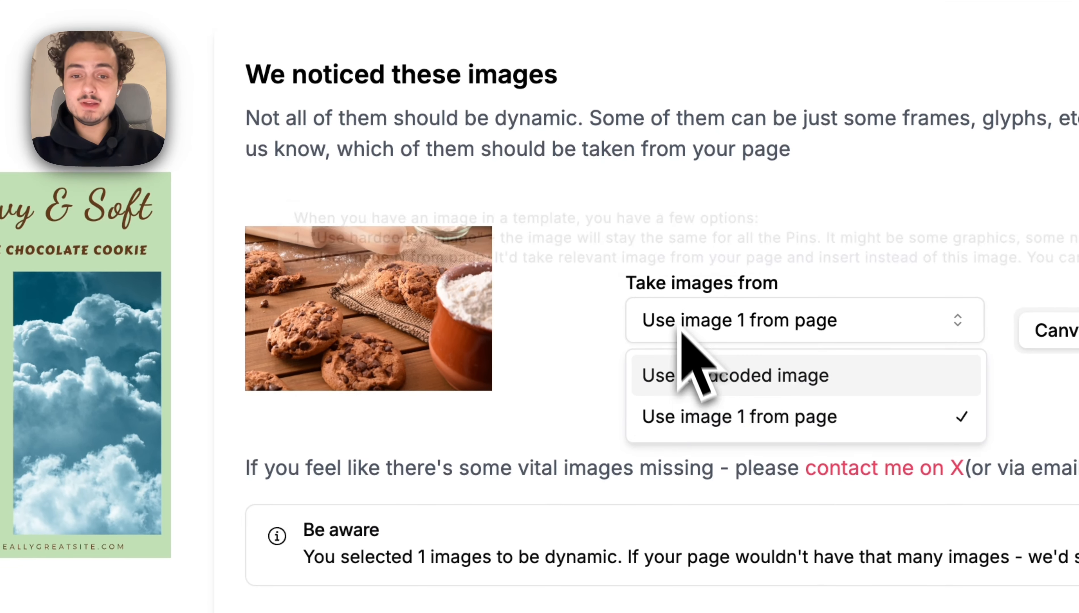
left_click(691, 373)
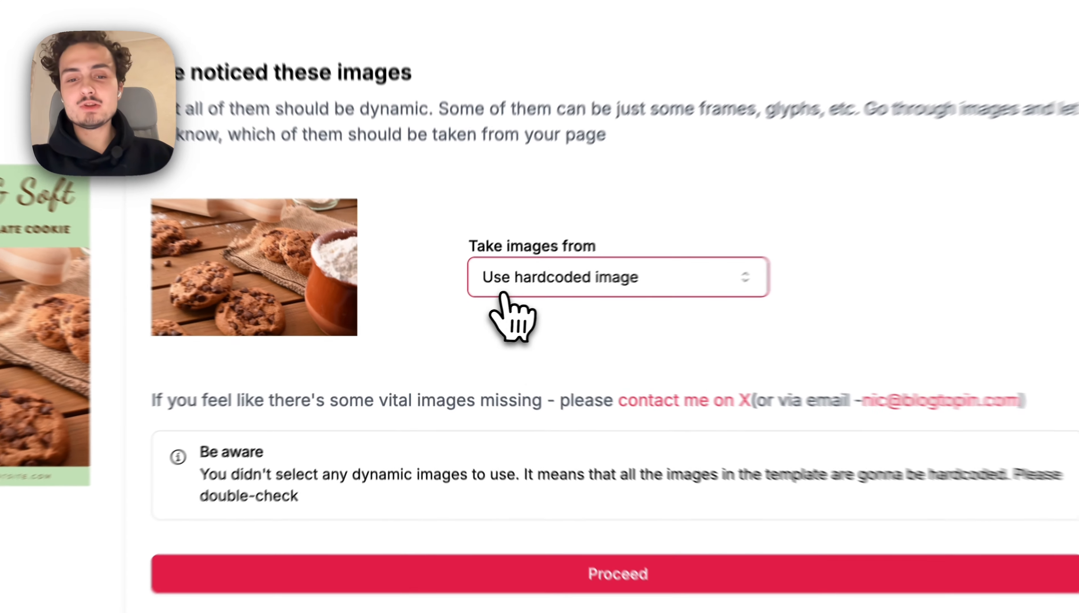
left_click(477, 308)
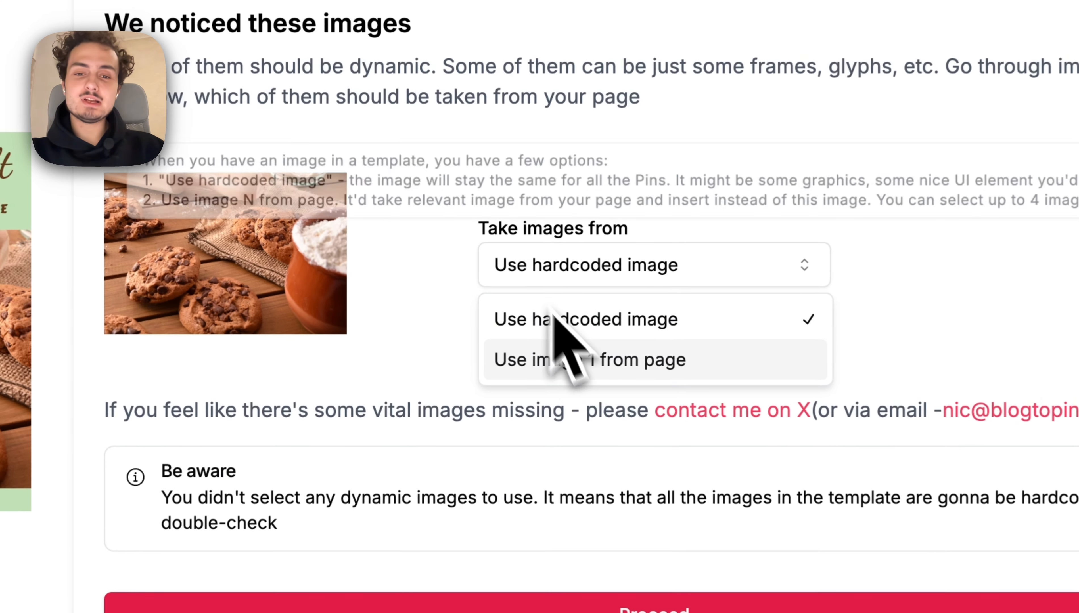
left_click(512, 367)
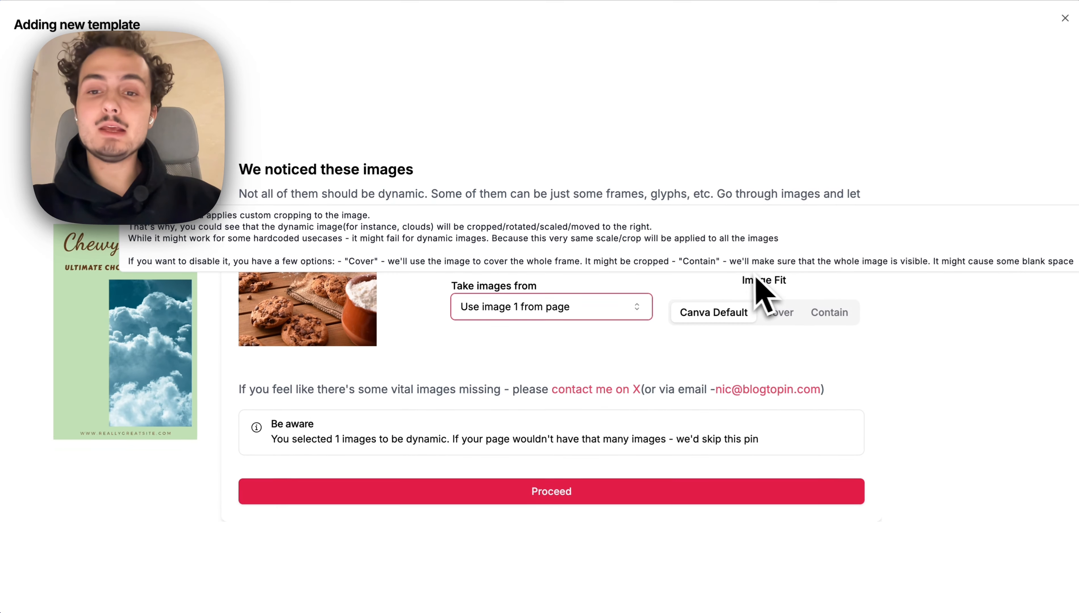
Review the Image Fit explanation, switch to the Canva design, and shift the cookie photo slightly to the right within its crop frame
mouse_move(685, 326)
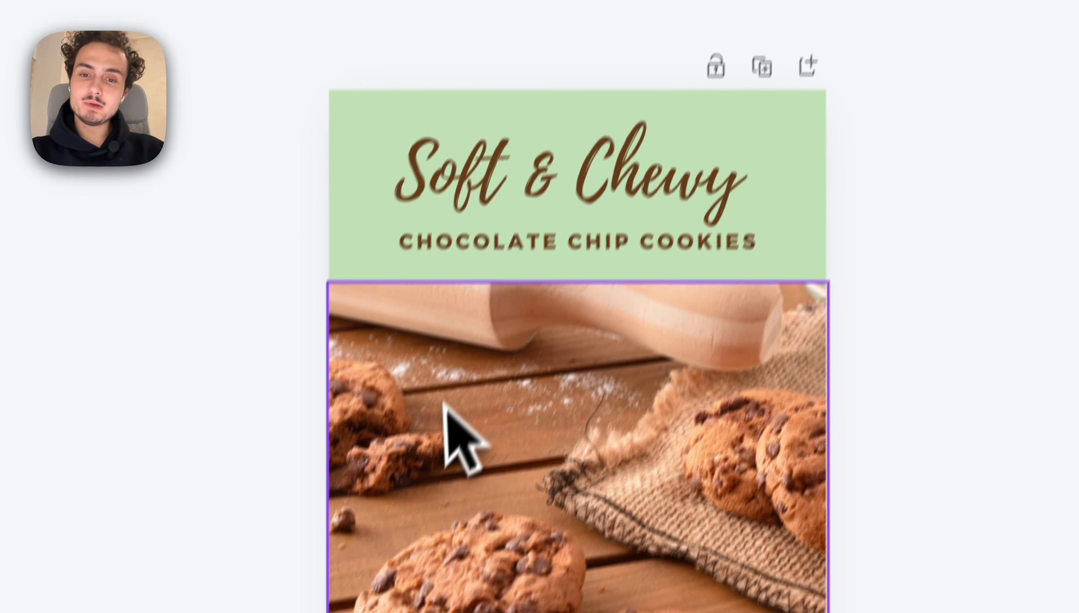
double_click(453, 440)
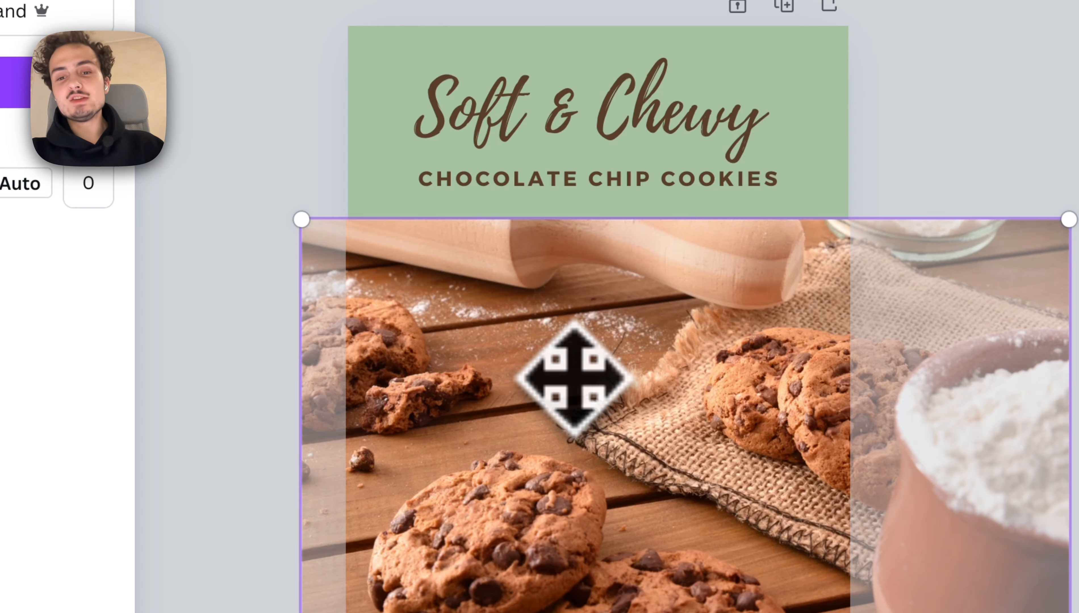
left_click_drag(573, 377, 670, 380)
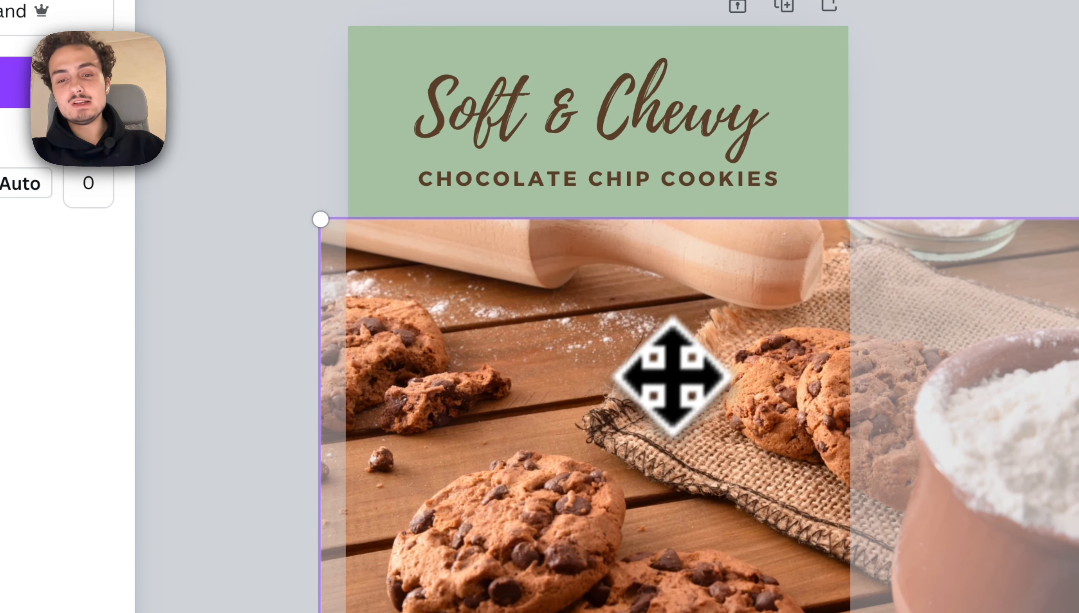
left_click(900, 146)
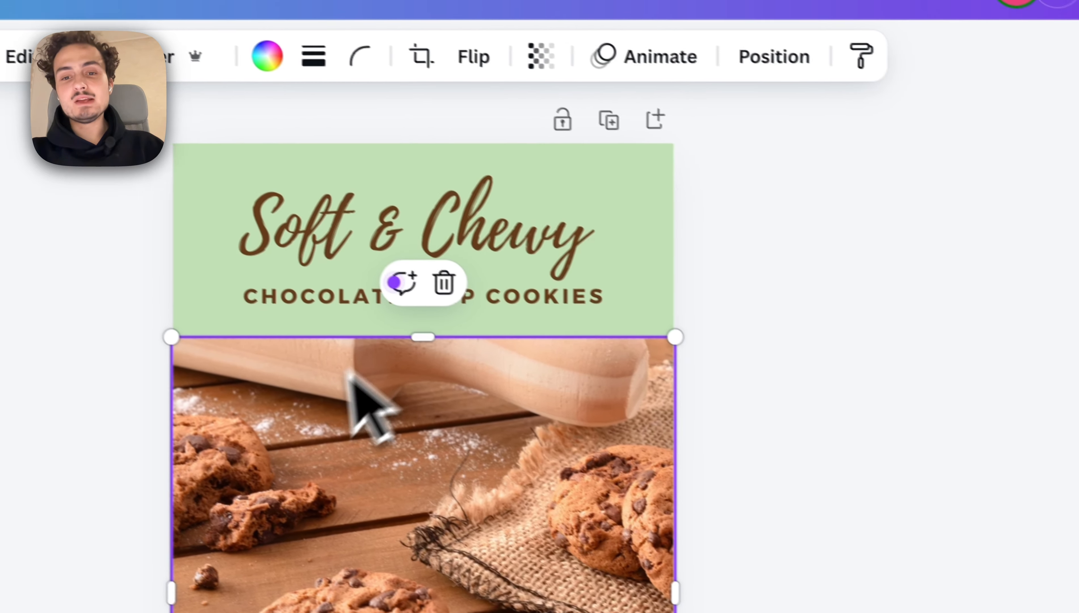
double_click(392, 467)
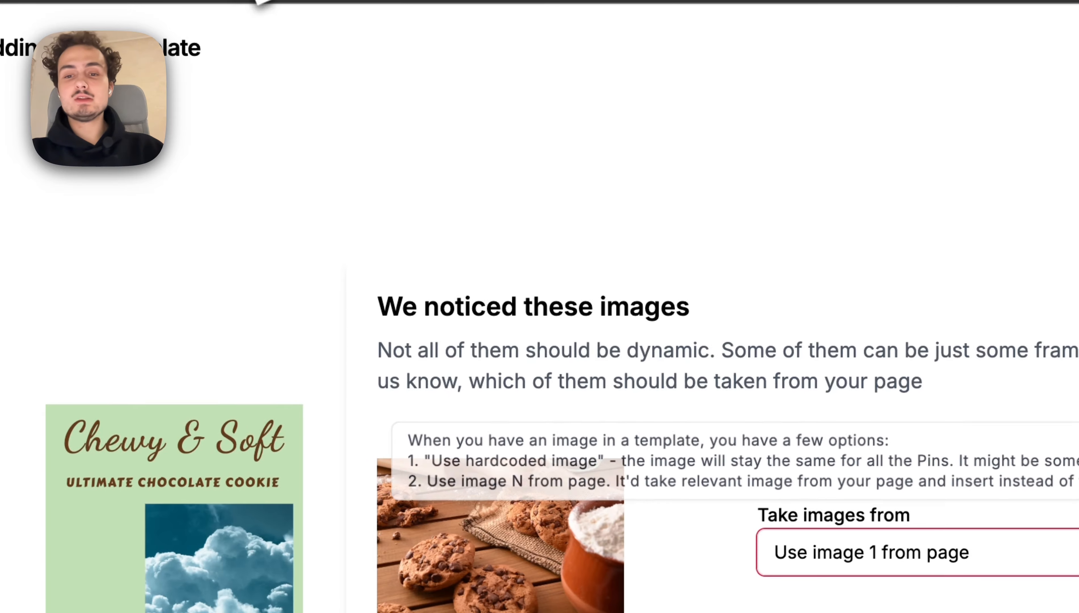
Back in BlogToPin, compare the Cover and Contain image fits, settle on Cover, and proceed with the template
left_click(777, 359)
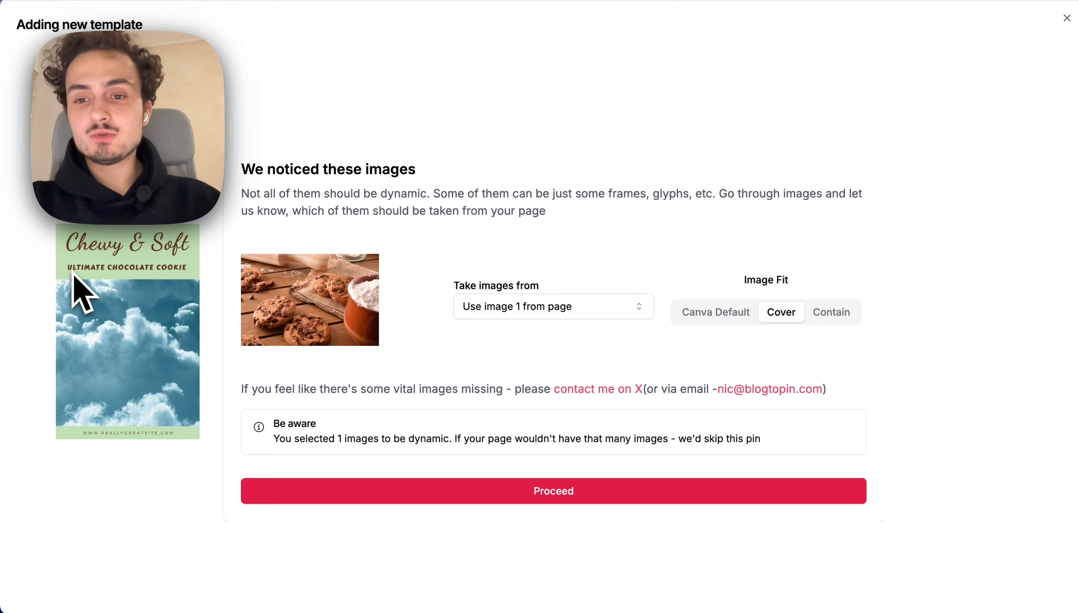
mouse_move(753, 234)
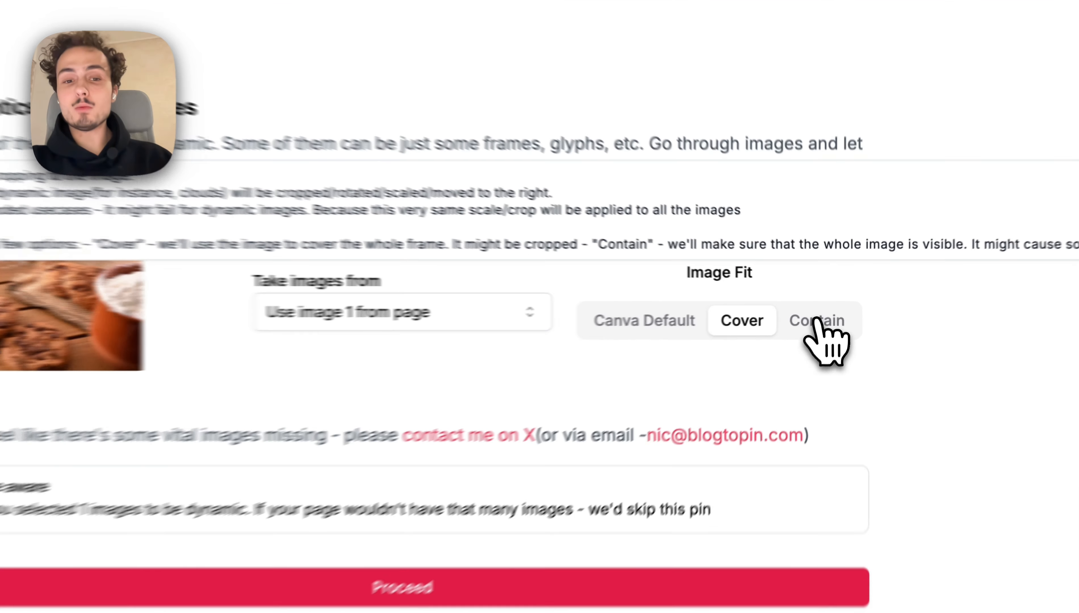
left_click(827, 313)
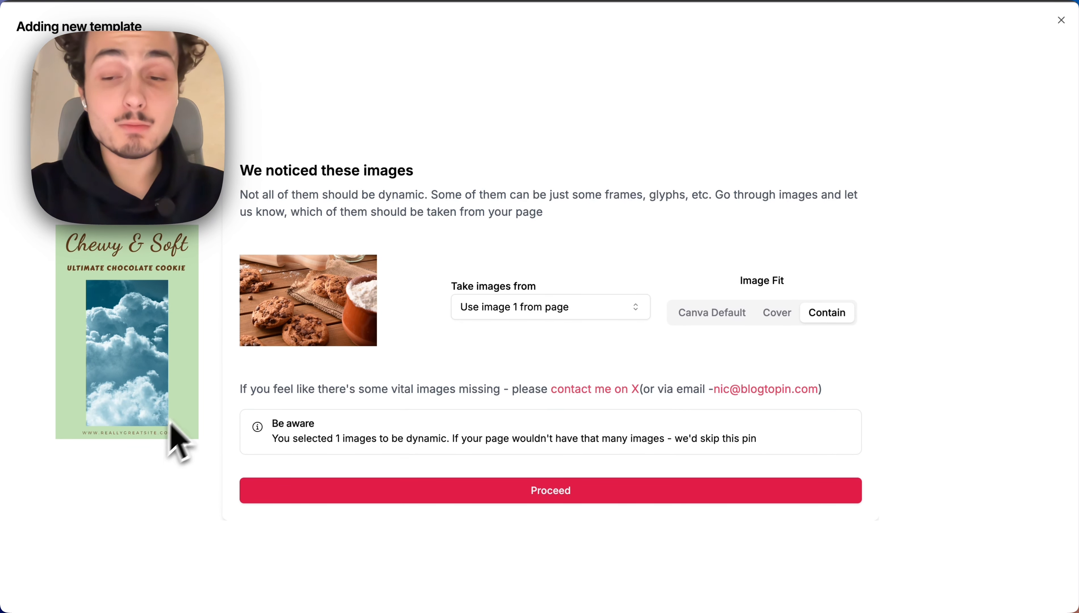
left_click(773, 309)
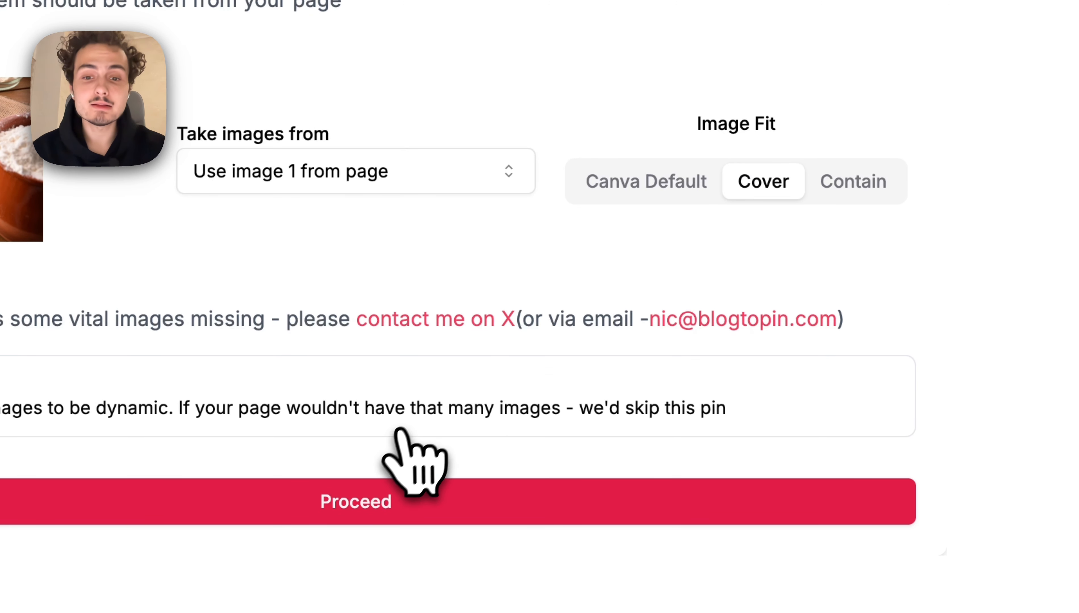
left_click(377, 510)
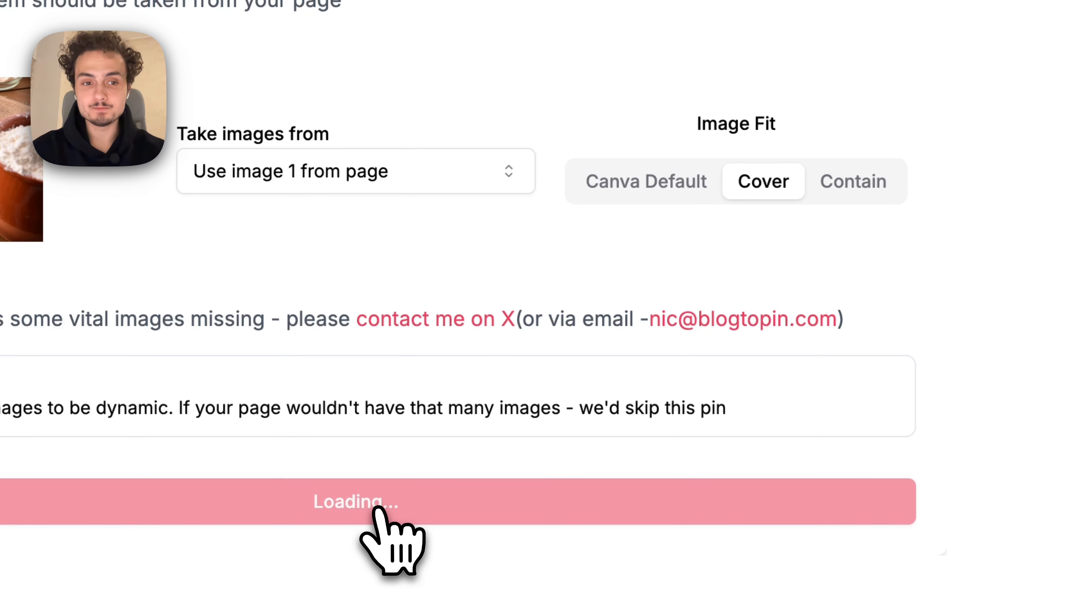
Deselect the built-in one-image templates, keep only the custom template selected, and regenerate the pins
scroll(378, 511, "up", 10)
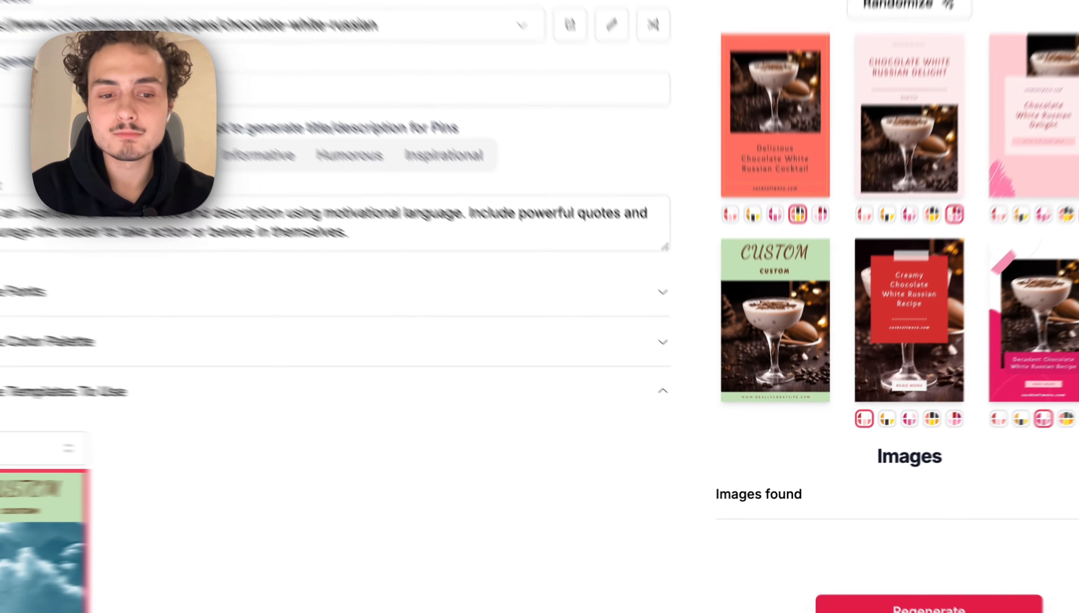
scroll(221, 522, "down", 7)
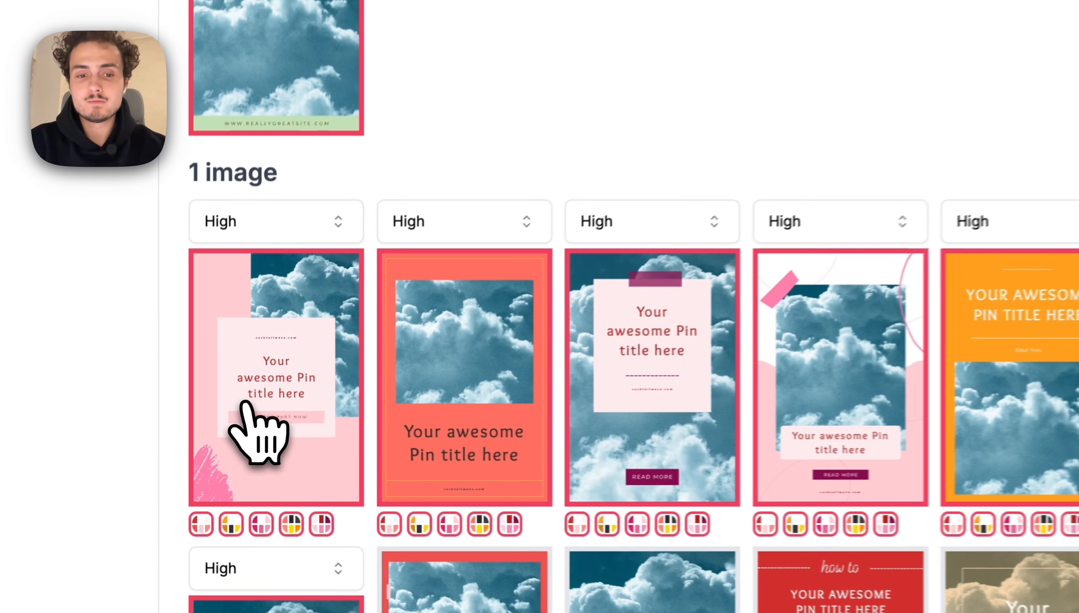
left_click(317, 497)
left_click(693, 380)
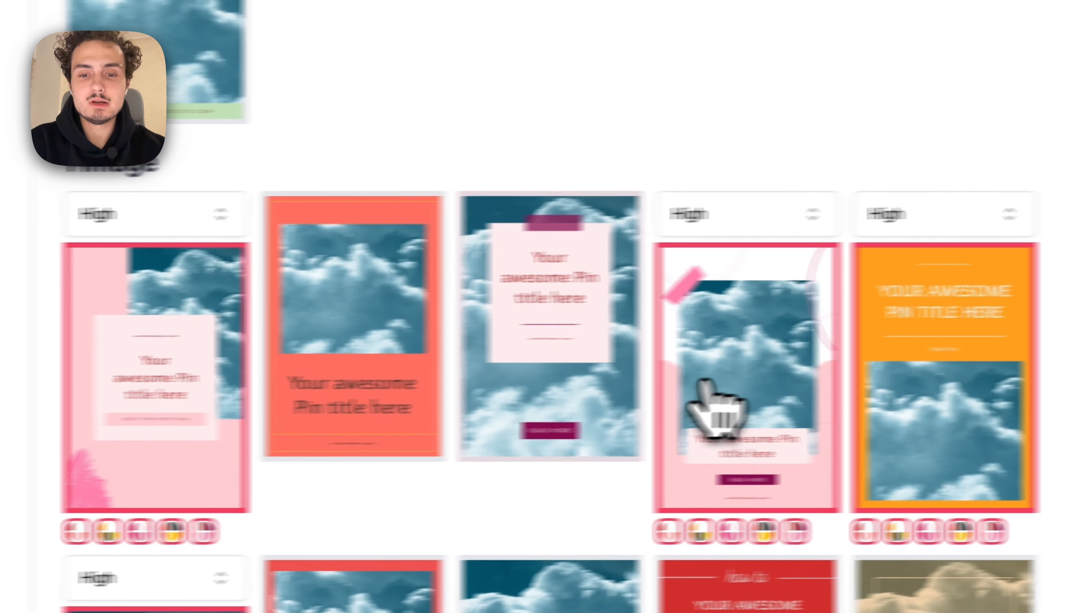
left_click(837, 381)
left_click(1047, 454)
left_click(129, 454)
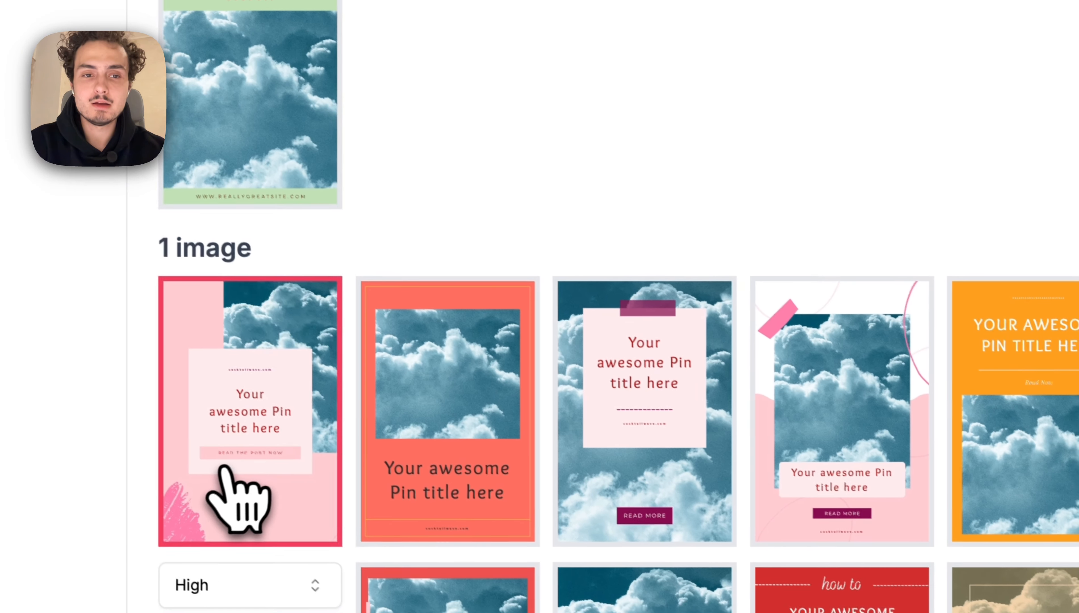
left_click(184, 105)
scroll(660, 285, "down", 5)
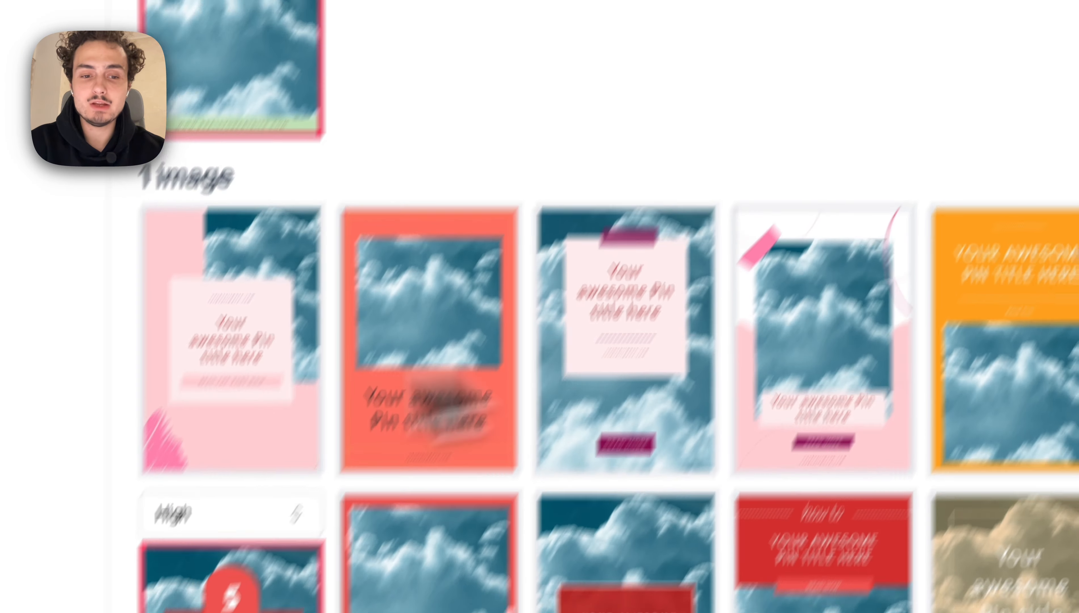
left_click(319, 460)
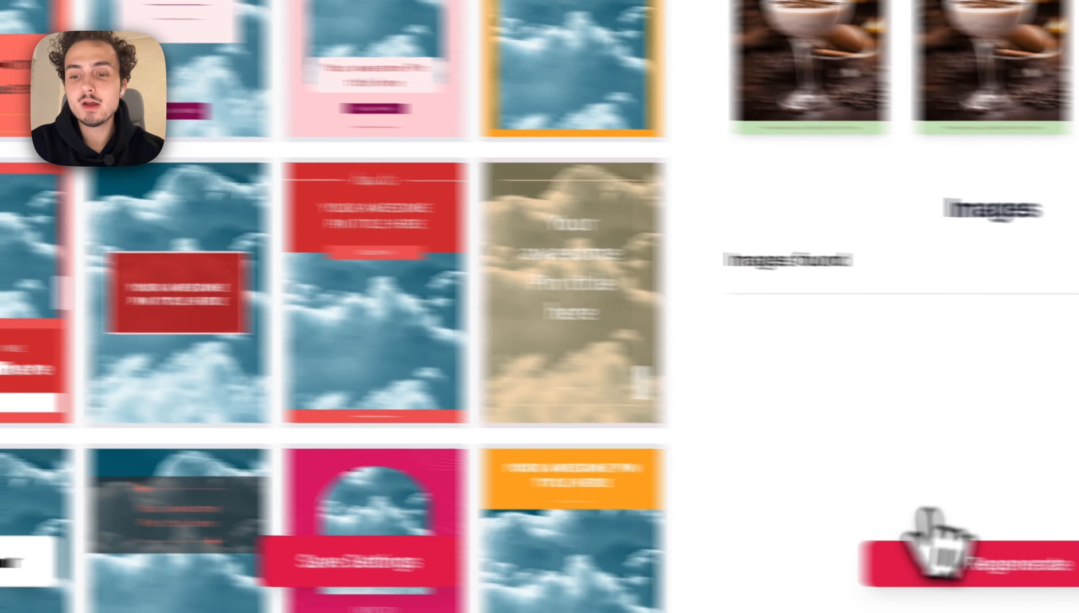
left_click(792, 558)
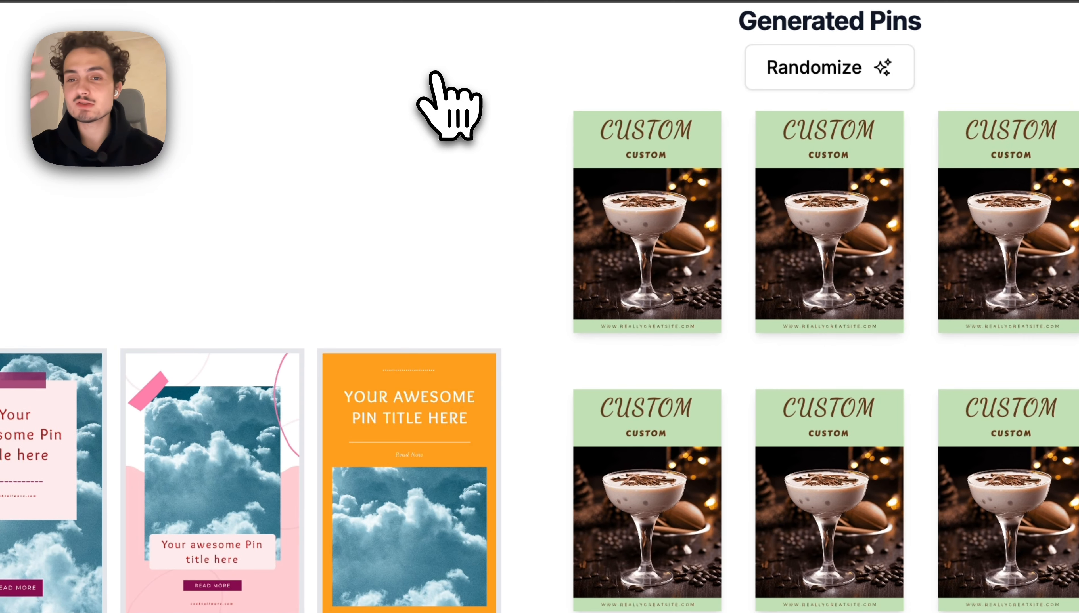
Preview the generated chocolate white russian pins one by one and save the pin settings
scroll(436, 67, "up", 10)
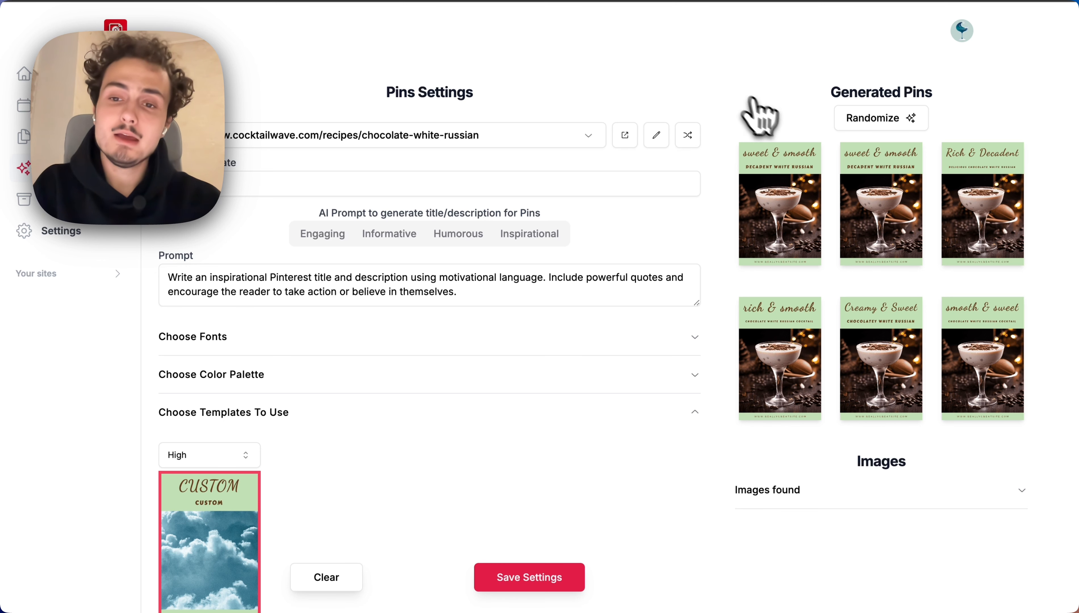
mouse_move(761, 167)
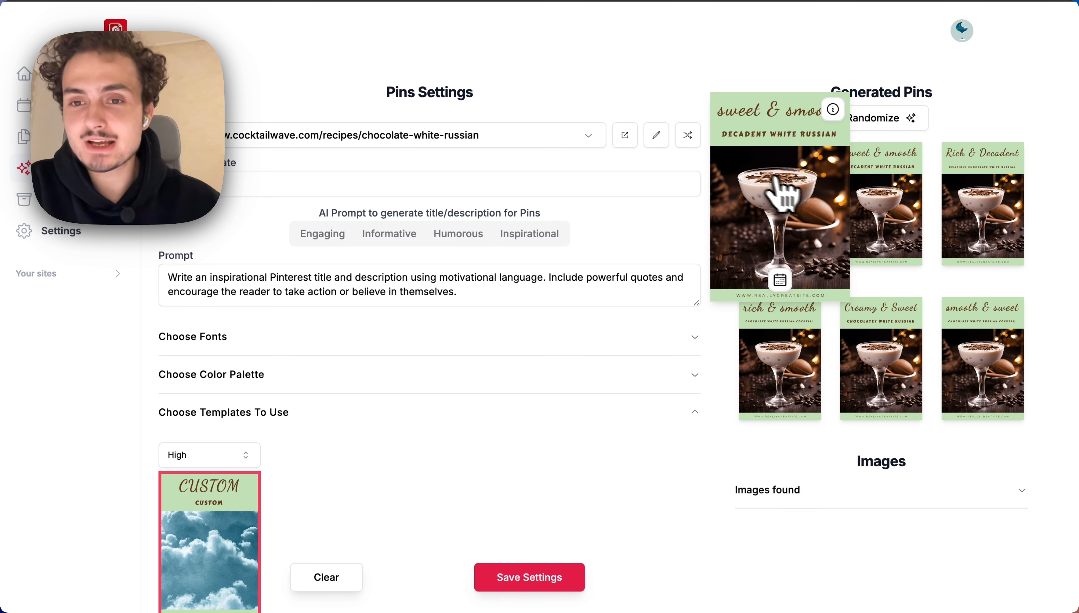
mouse_move(876, 205)
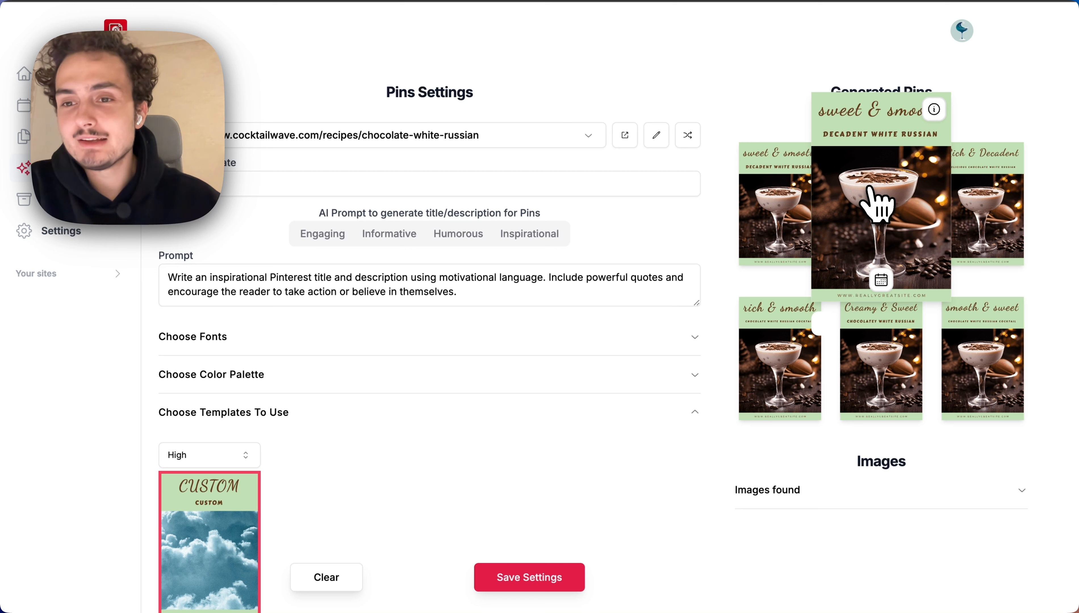
mouse_move(957, 221)
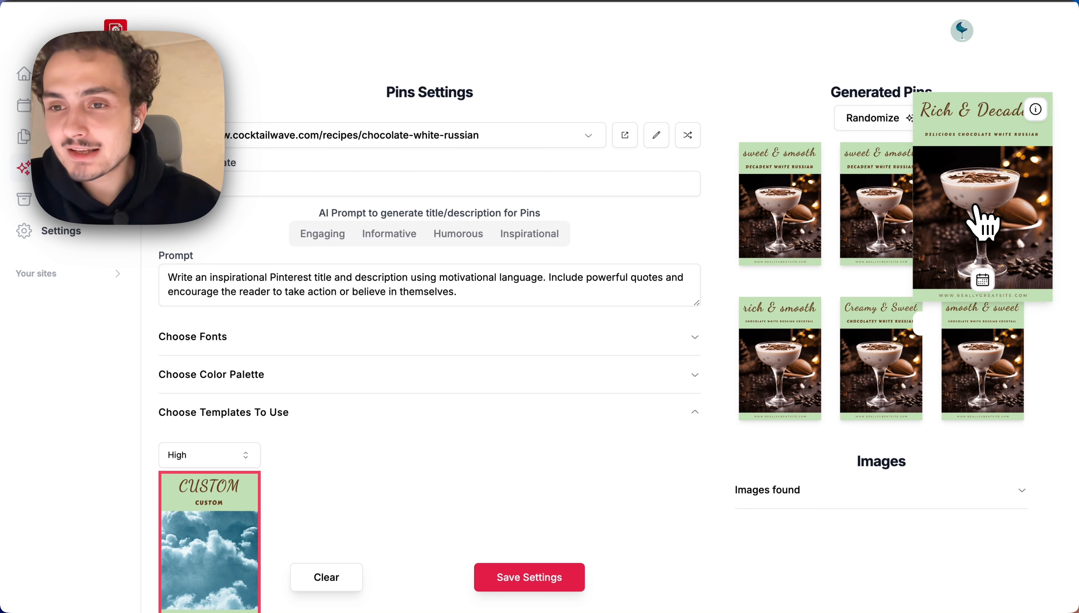
mouse_move(977, 354)
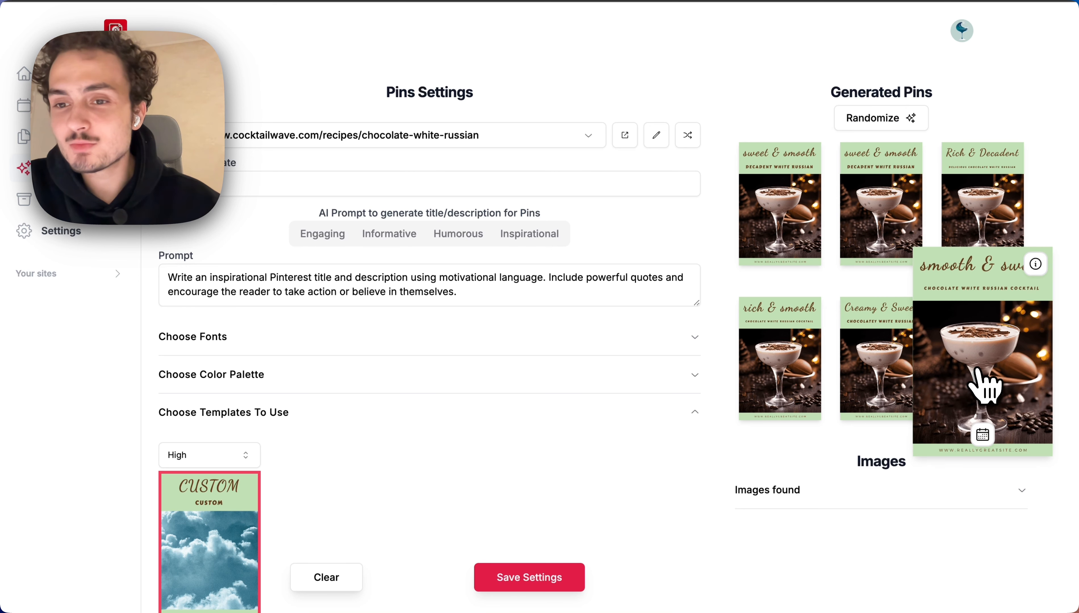
mouse_move(757, 356)
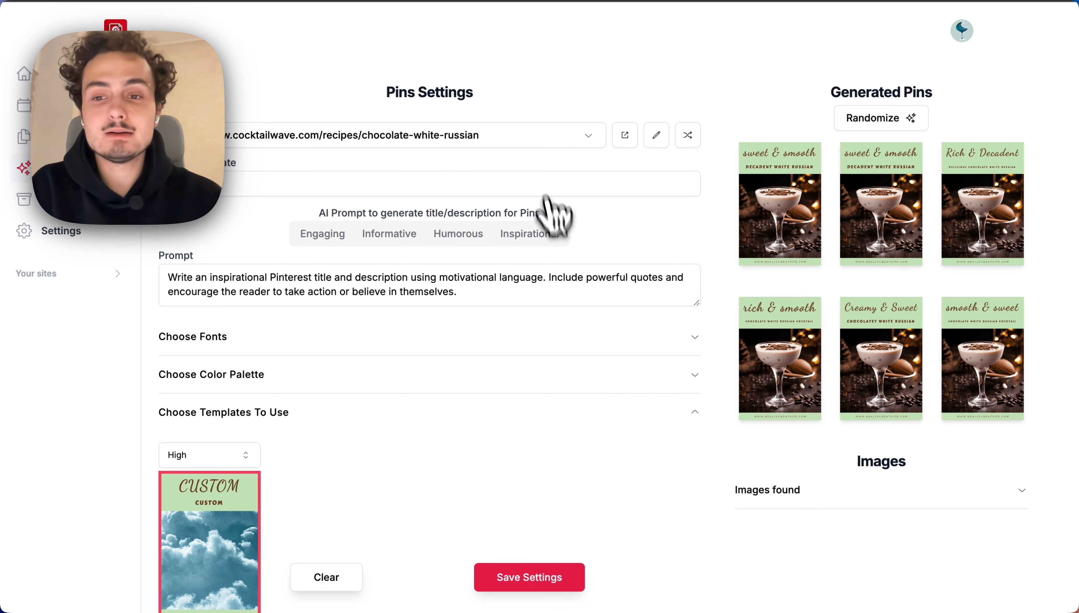
scroll(614, 366, "down", 2)
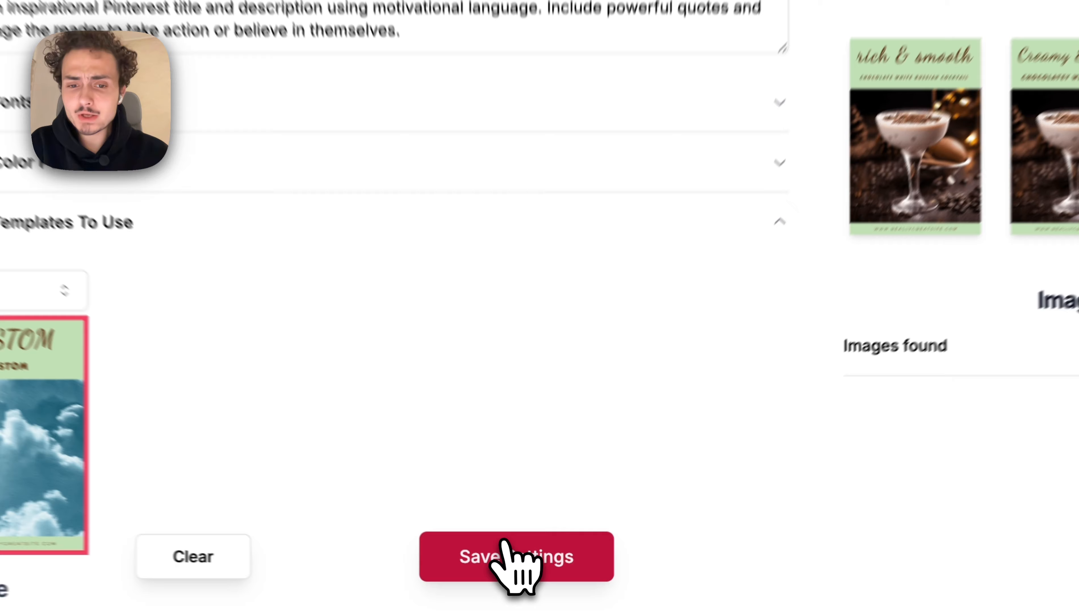
left_click(523, 576)
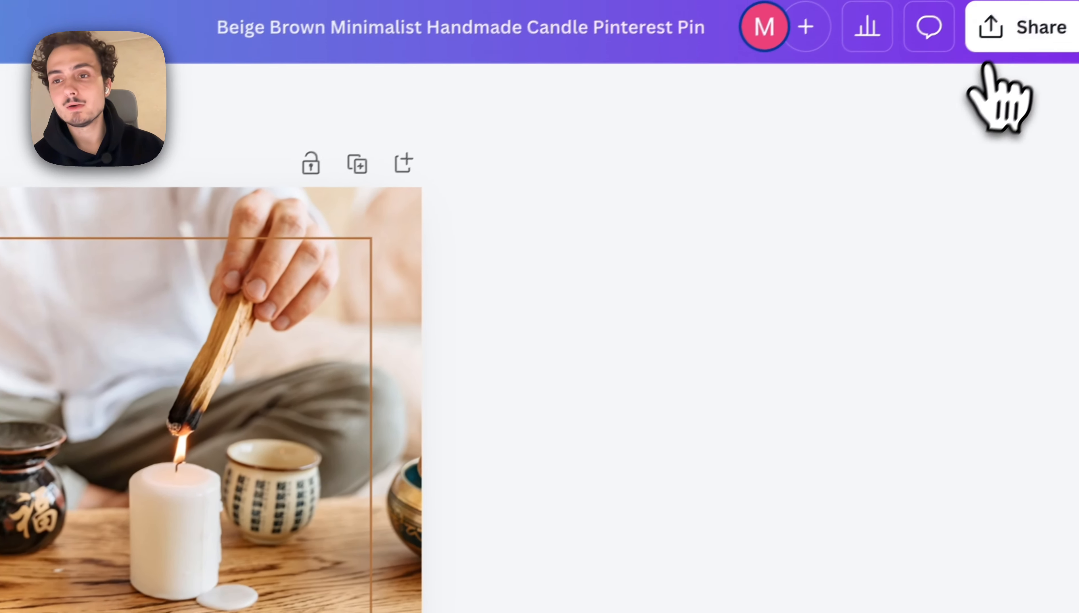
Switch to the Beige Brown Minimalist Handmade Candle Pinterest Pin design in Canva and open its download options
left_click(993, 43)
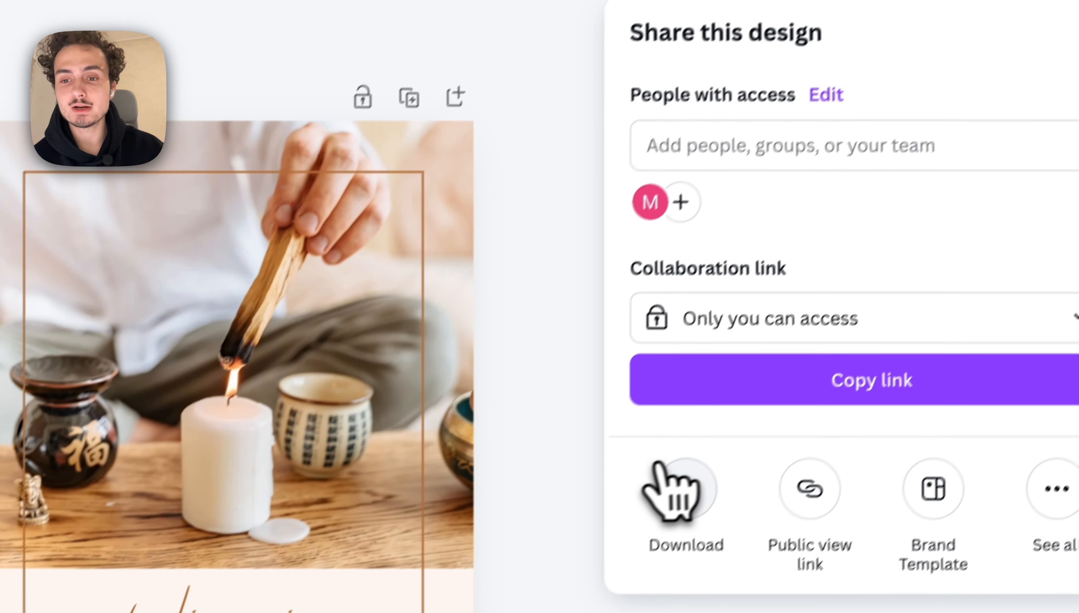
left_click(616, 568)
left_click(683, 128)
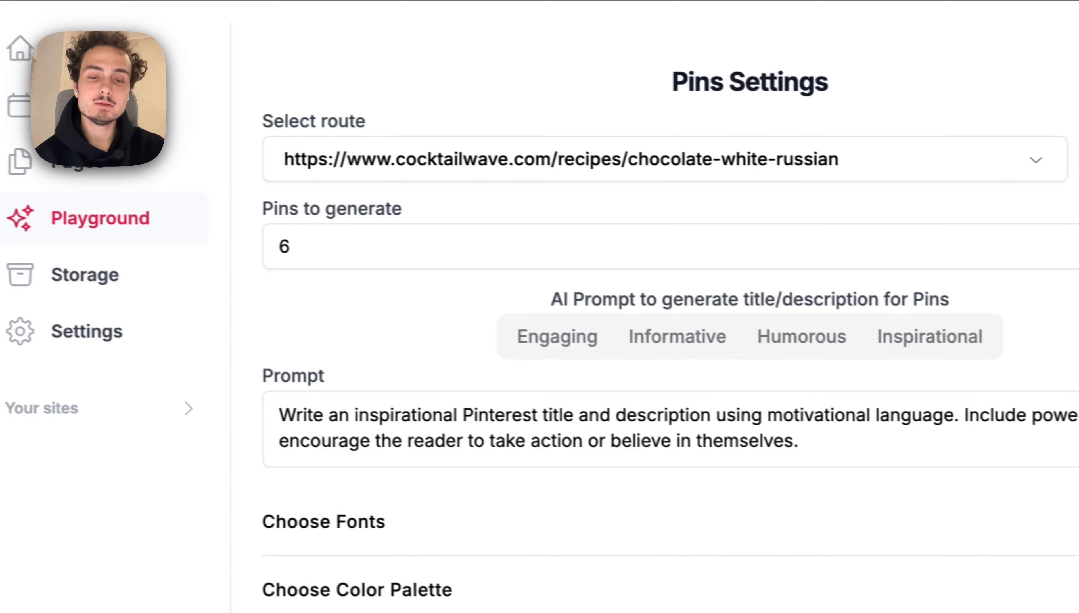
Back in BlogToPin, import the Beige Brown candle Pinterest Pin (2).svg from Downloads as a custom template and accept its detected text blocks
scroll(428, 171, "down", 15)
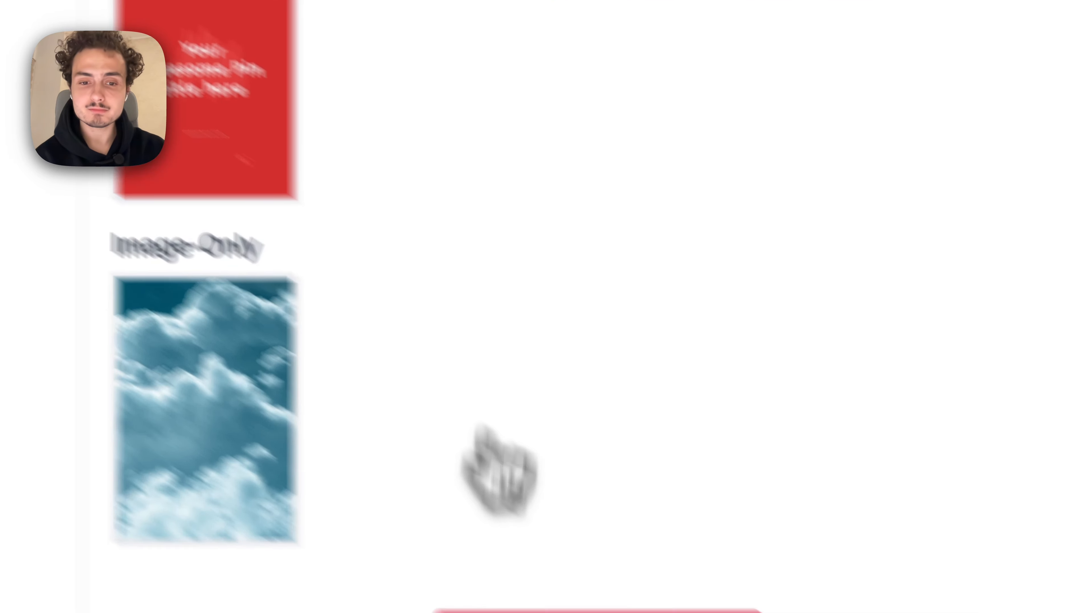
left_click(378, 530)
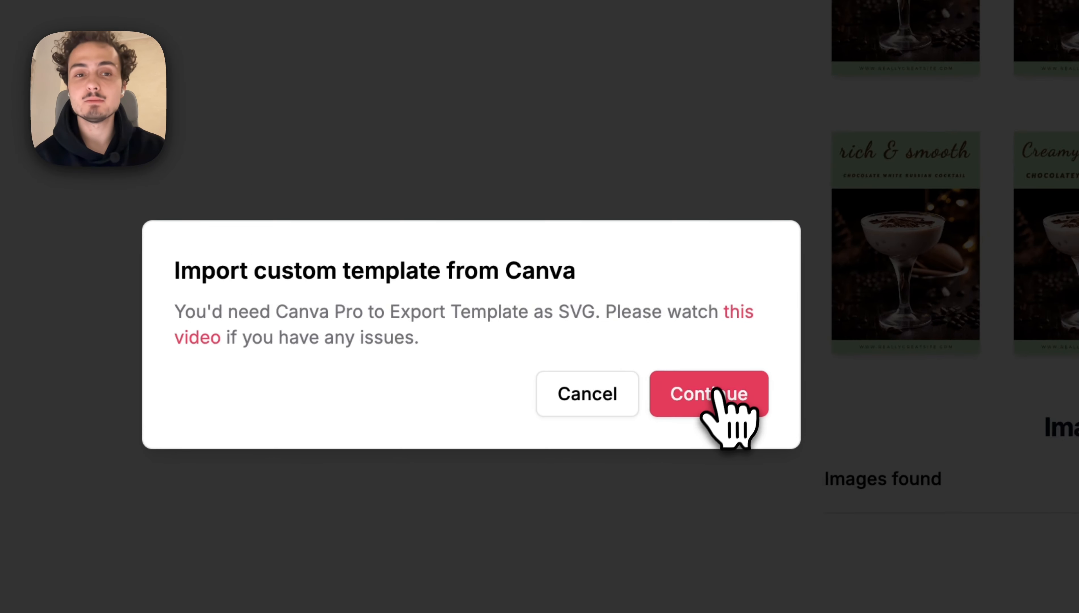
left_click(714, 392)
left_click(510, 335)
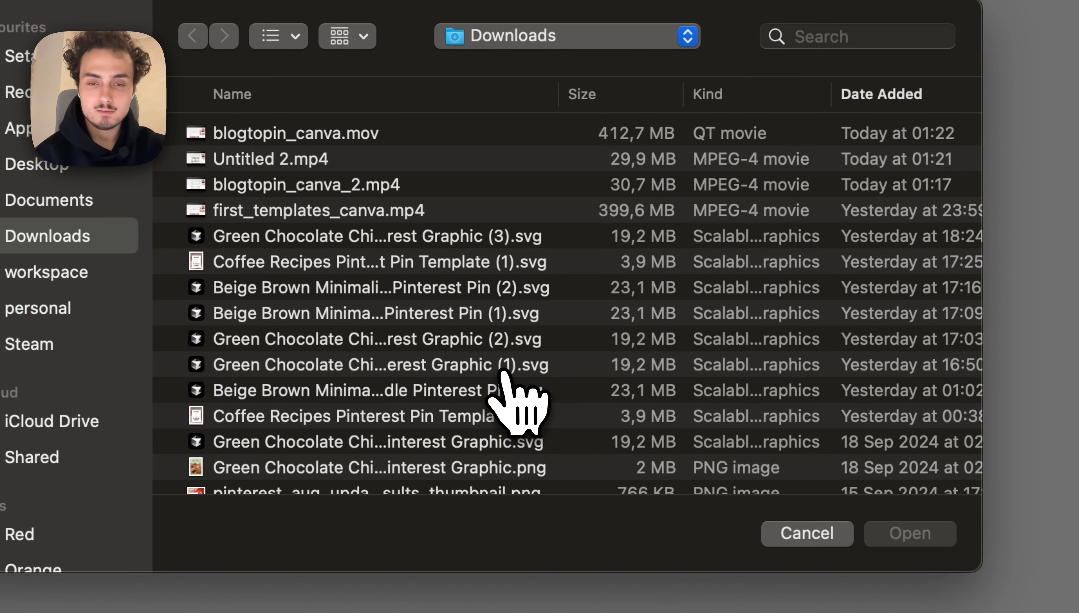
left_click(347, 295)
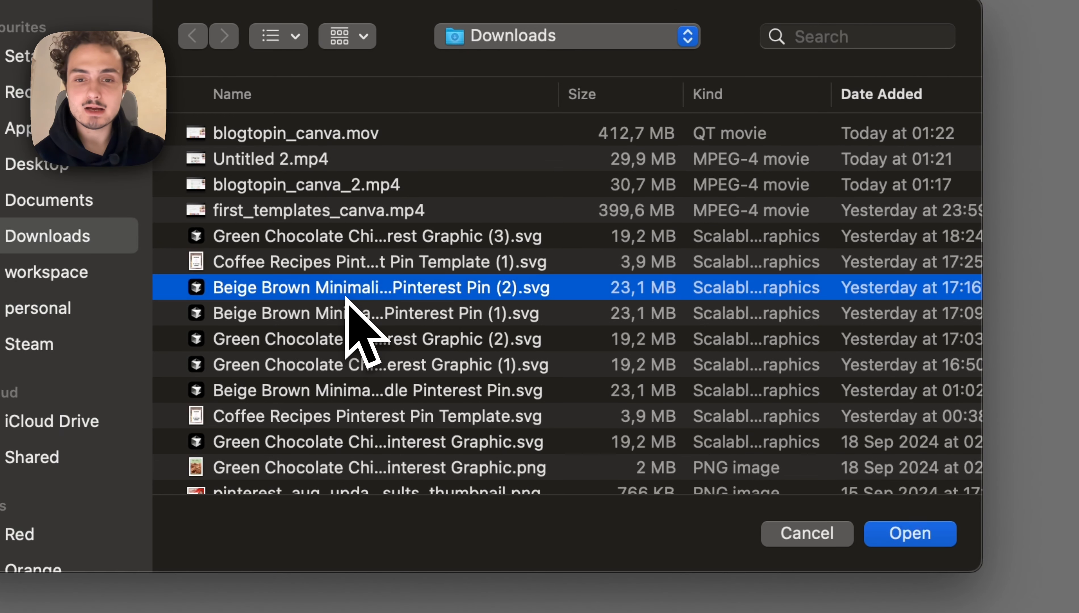
double_click(348, 305)
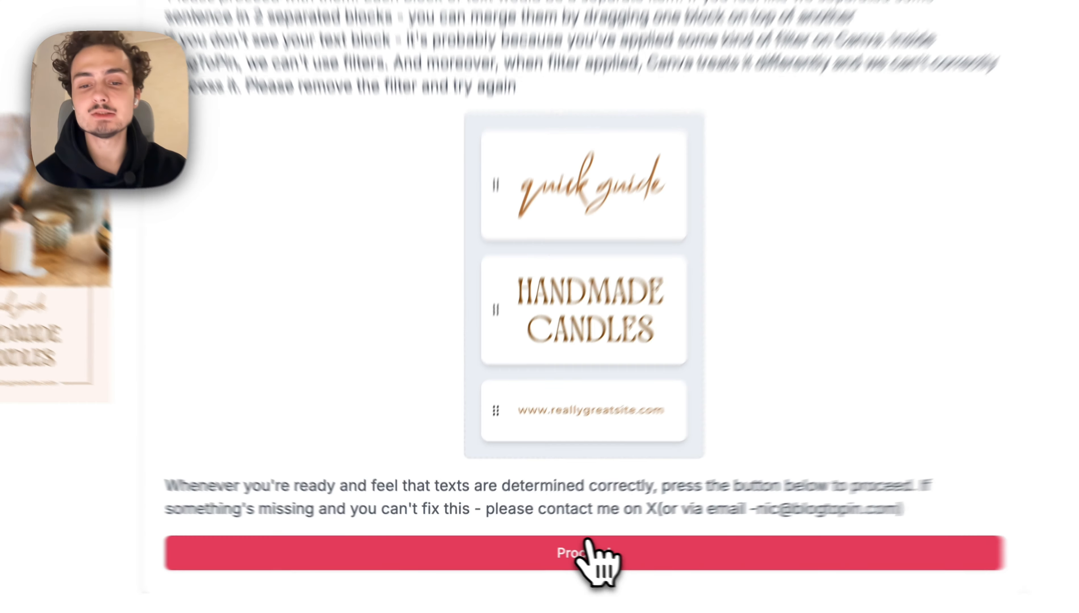
left_click(570, 551)
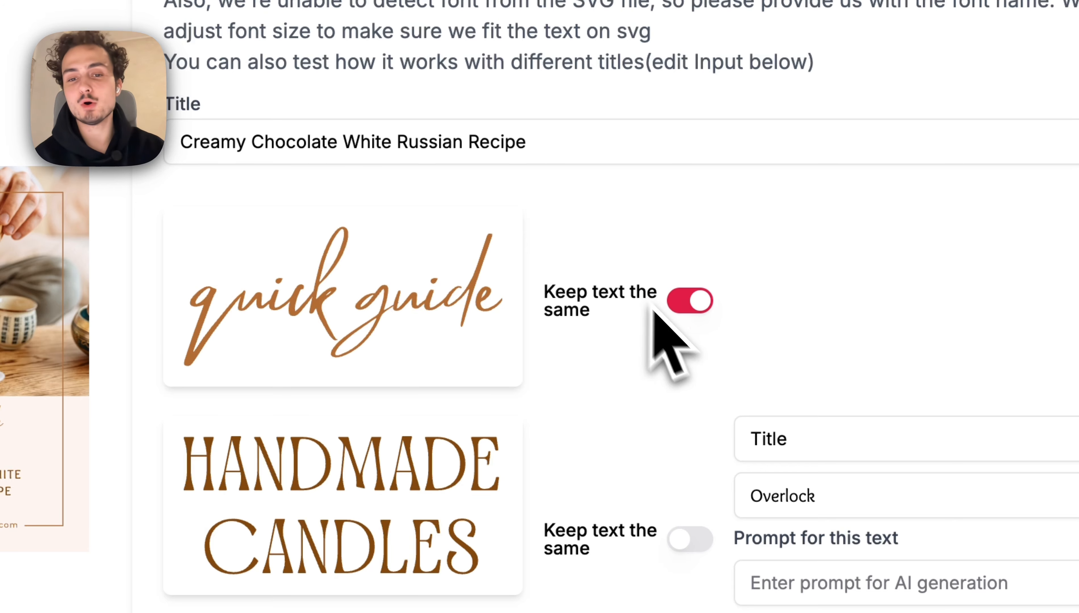
Make the "quick guide" block dynamic and, after checking the example wording in Canva, set its source to Use Custom text(0)
left_click(690, 302)
left_click(768, 235)
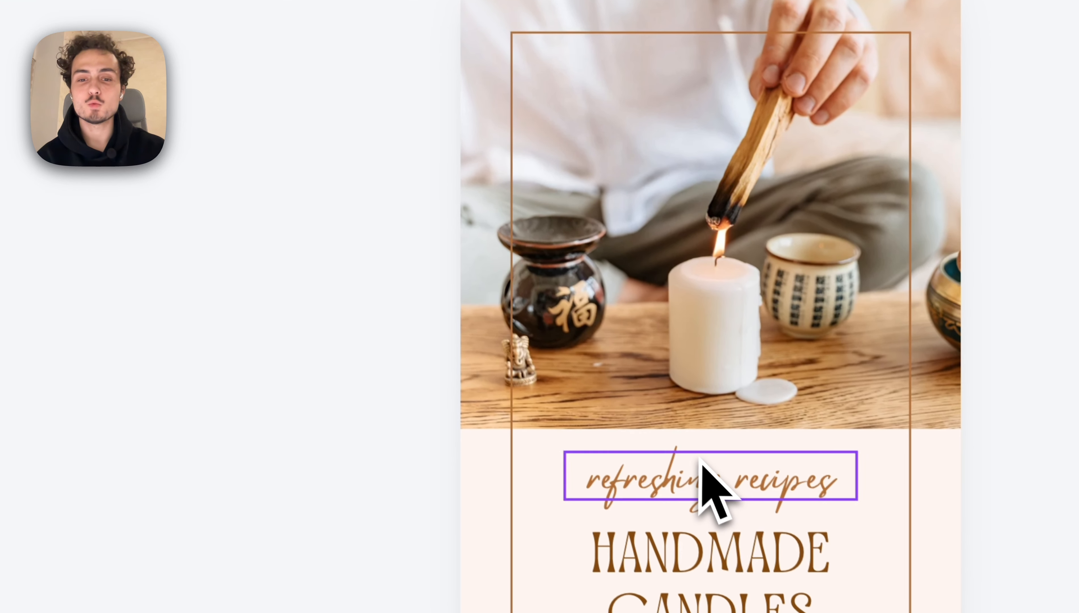
double_click(736, 574)
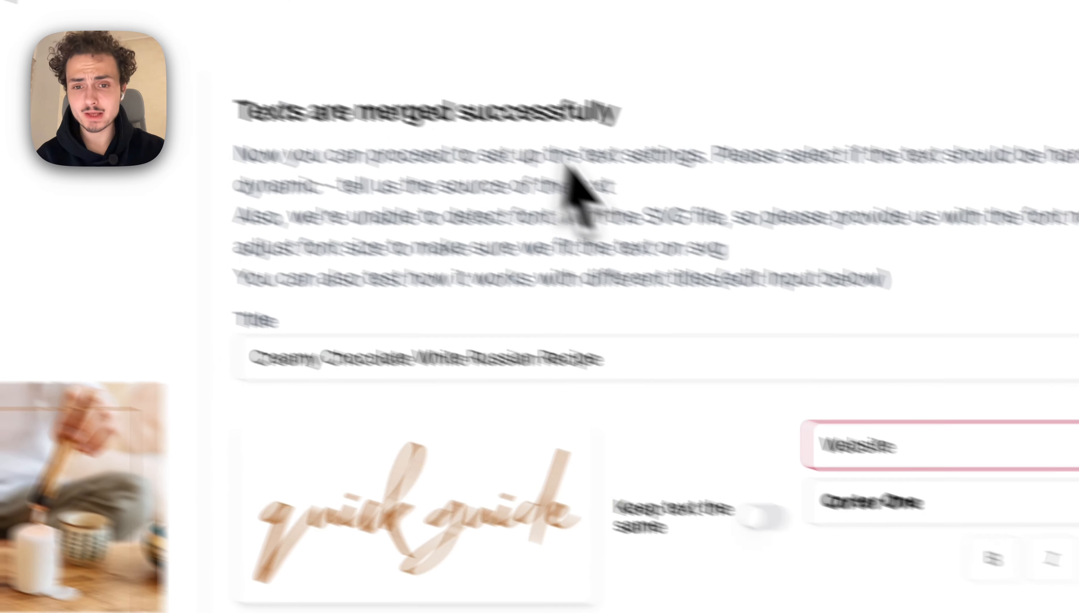
left_click(900, 440)
left_click(872, 611)
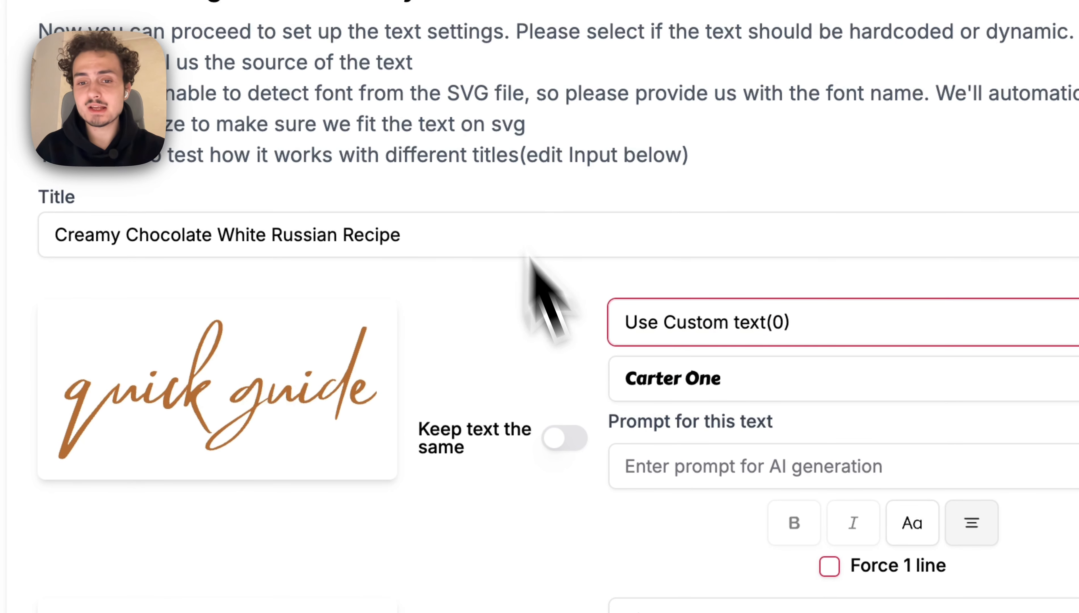
Set the "quick guide" prompt to "2 words here, adjectives - category of the recipe. For instance, sweet recipes, tasty recipes, sour recipes, quick recipes, etc" and force one line
left_click(641, 466)
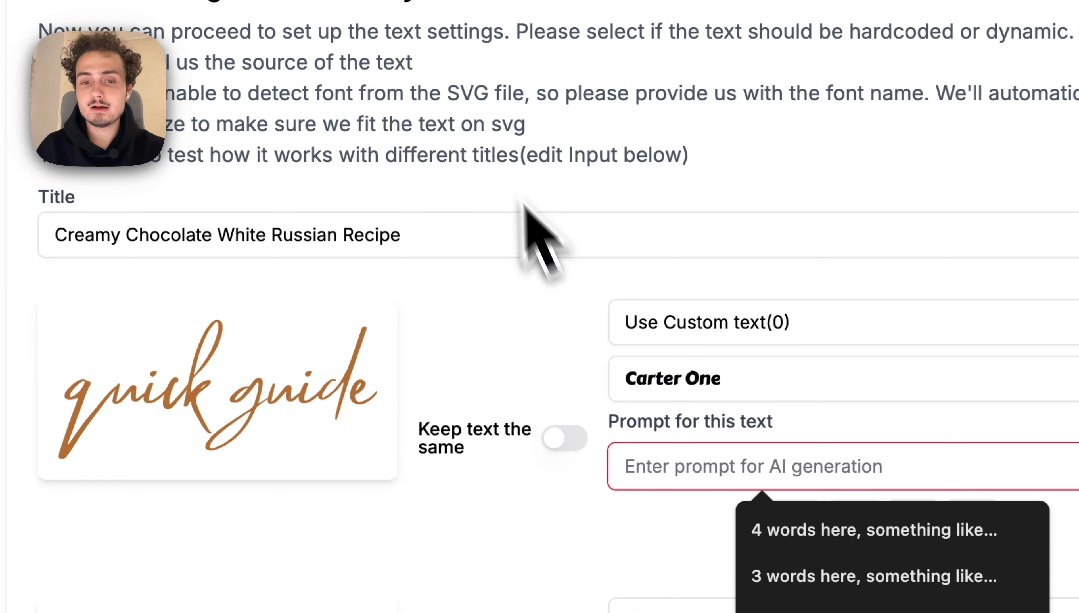
type("2 words")
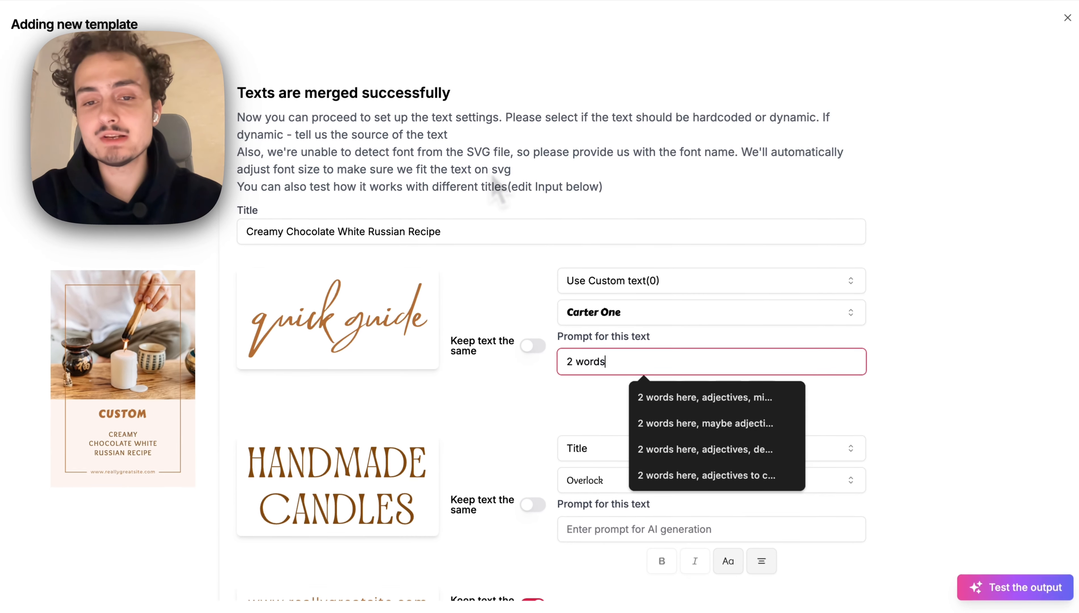
type(" here, adj")
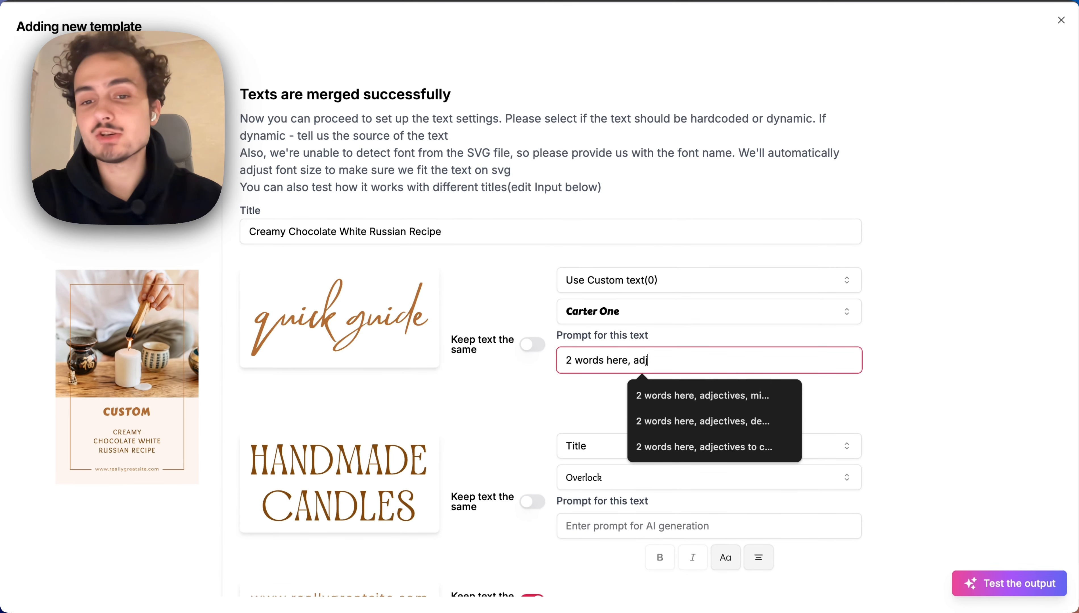
type("ectives")
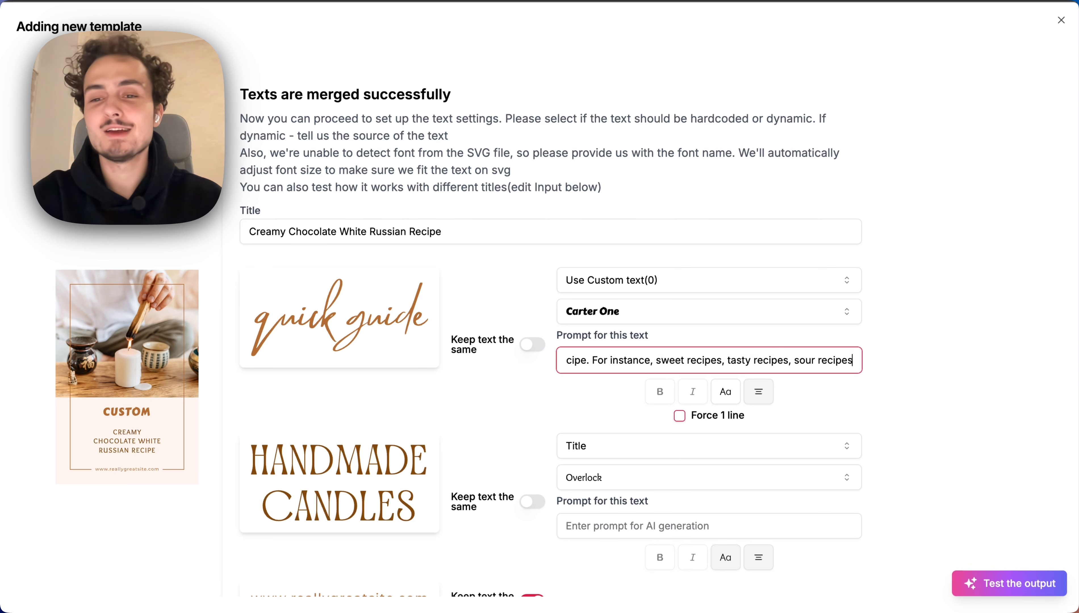
type("recipes, quick reci")
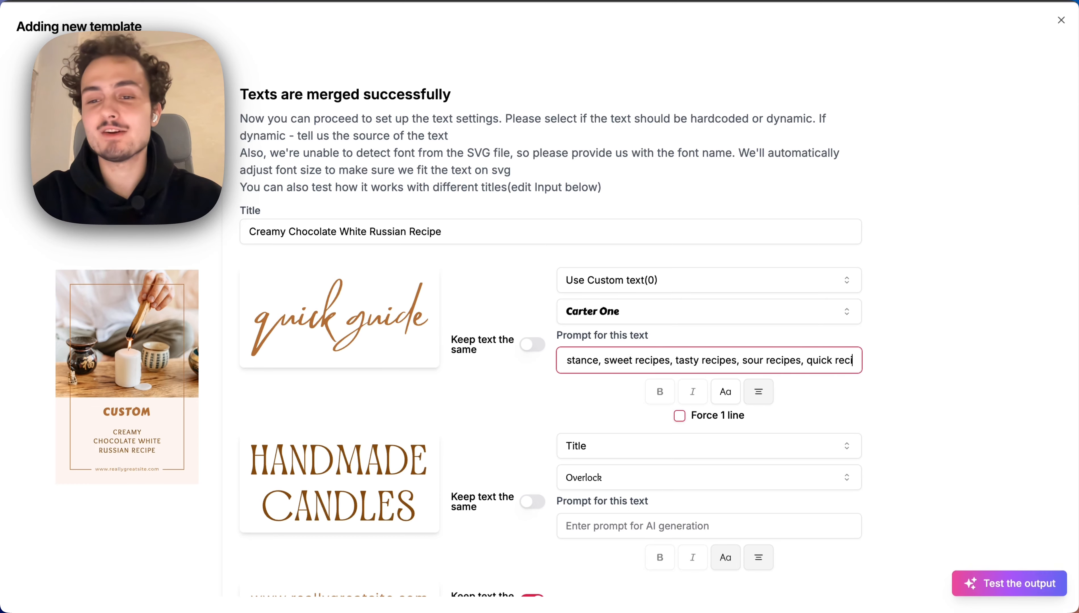
type("etc")
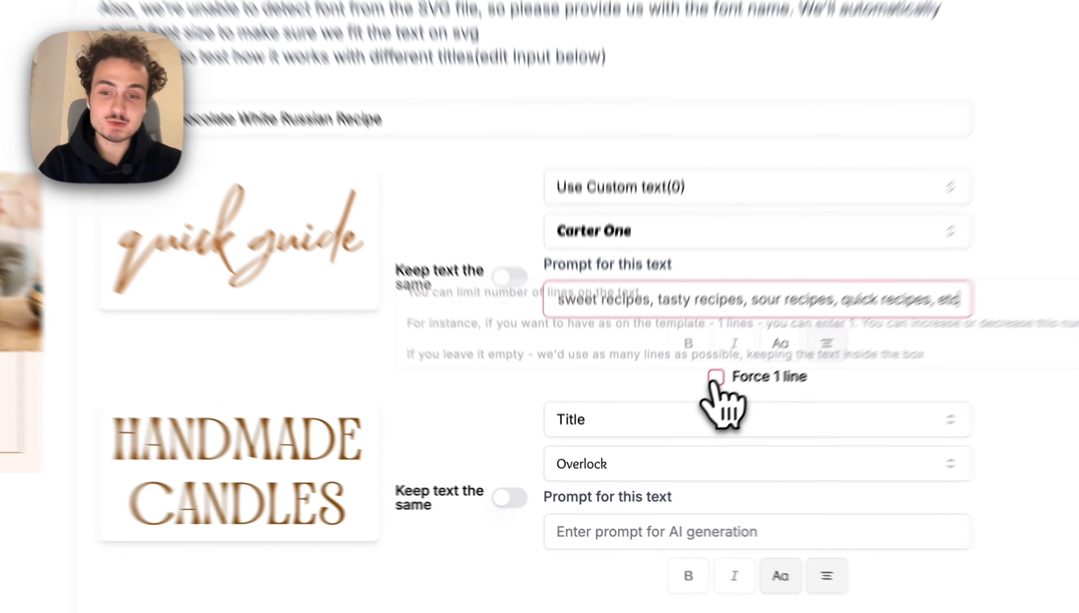
left_click(715, 379)
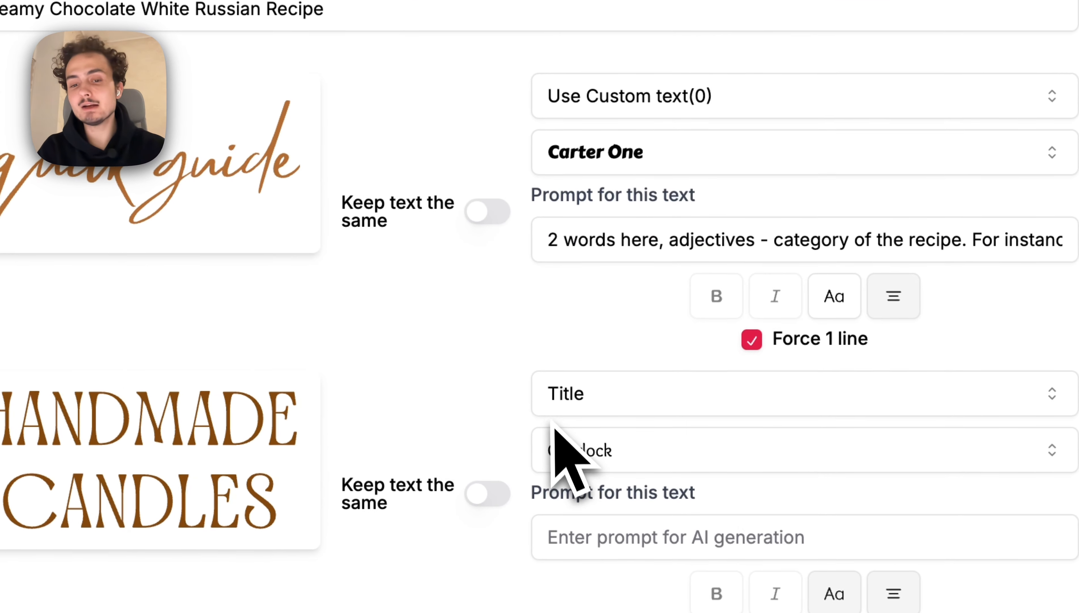
Set the "HANDMADE CANDLES" block's prompt to "two-three words here, add the recime name here, don't add any extra adjectives"
left_click(565, 533)
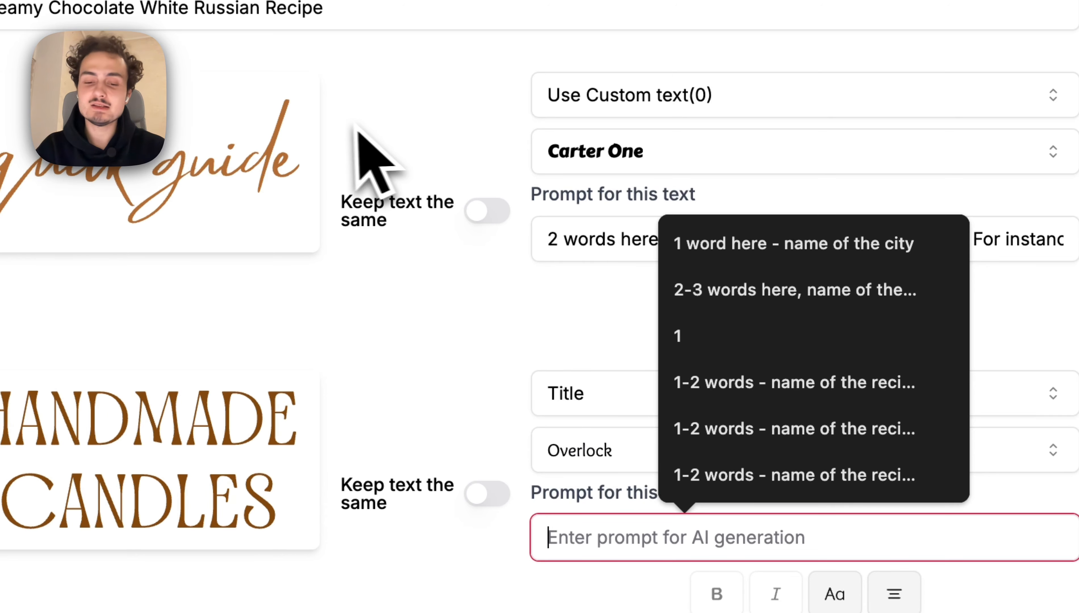
type("two-three words here, ")
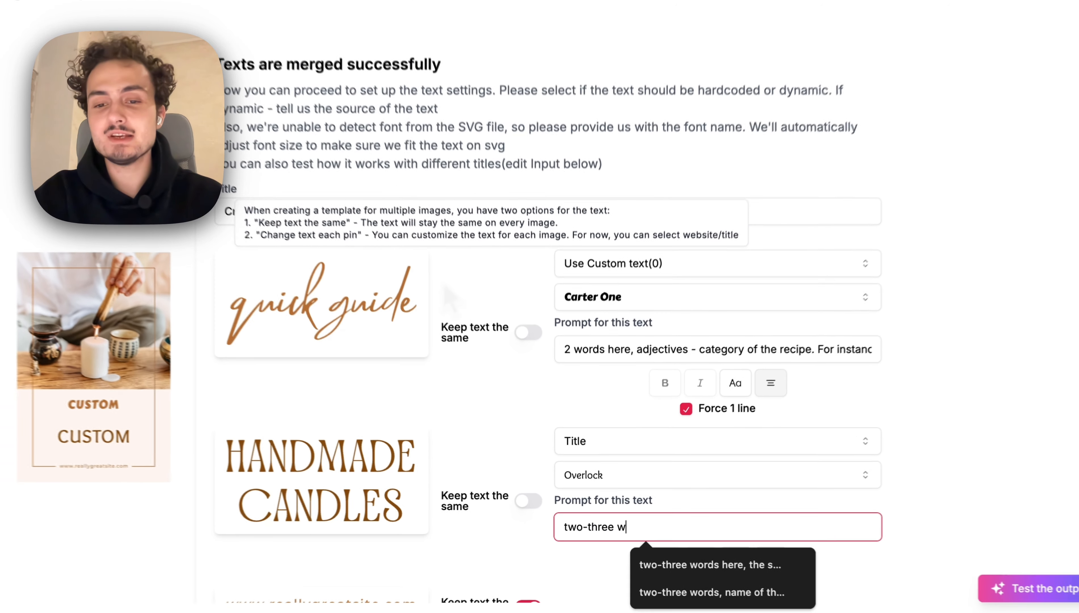
type("add the recime name here, do")
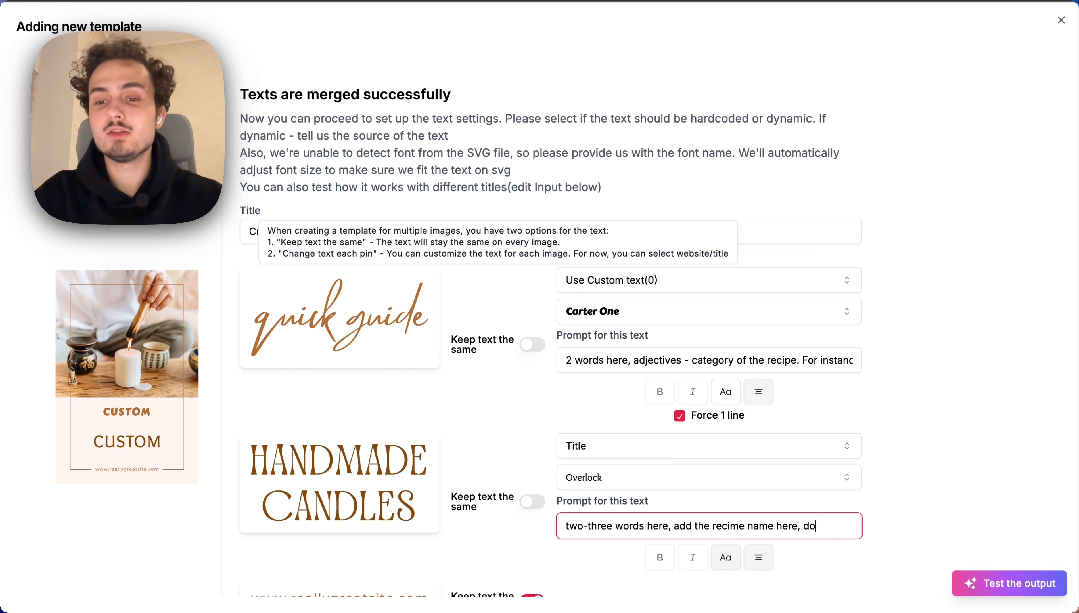
type(" a")
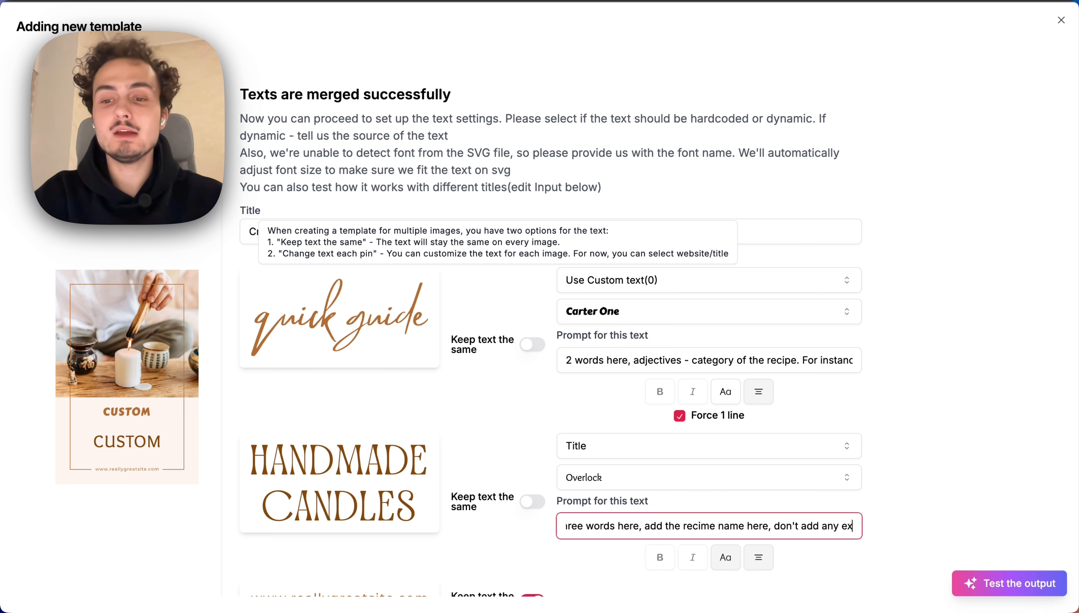
type("ny extra adje")
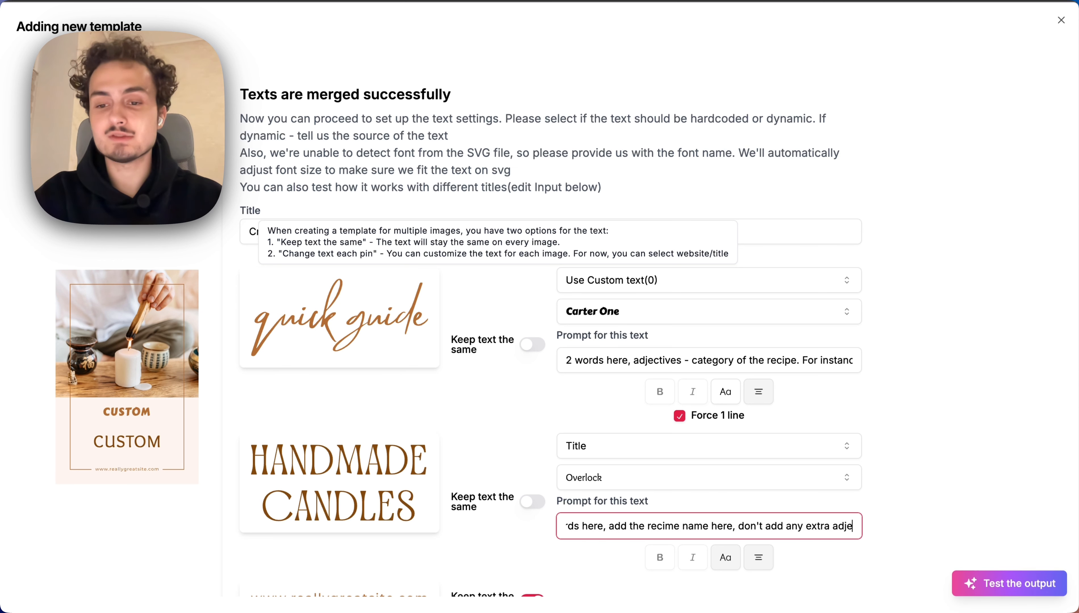
type("ctives")
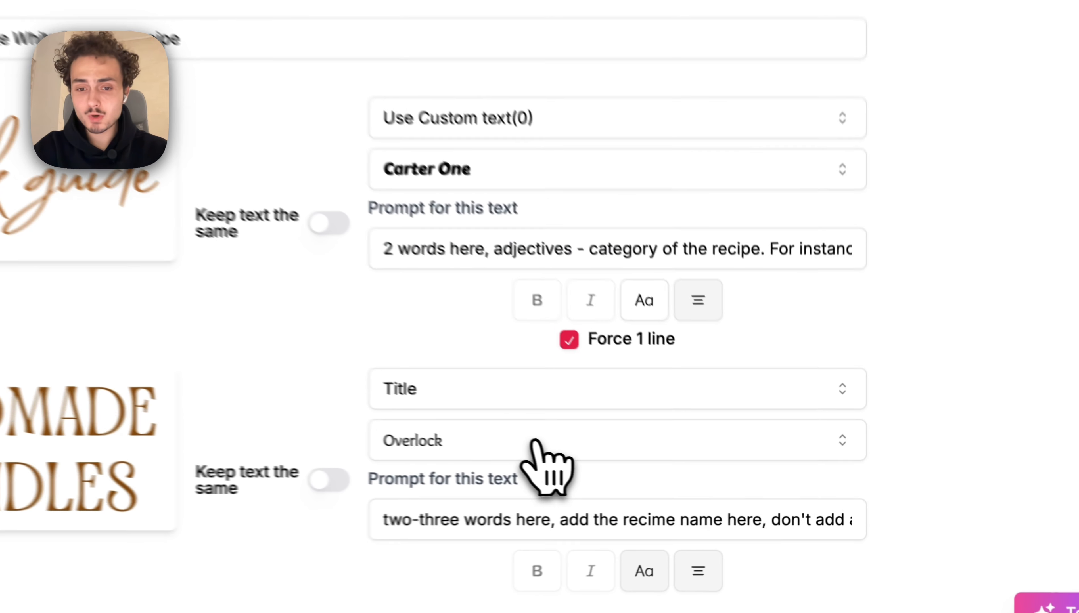
Set the "HANDMADE CANDLES" block's font to BN Chester Pro
left_click(534, 442)
scroll(457, 376, "down", 5)
left_click(442, 319)
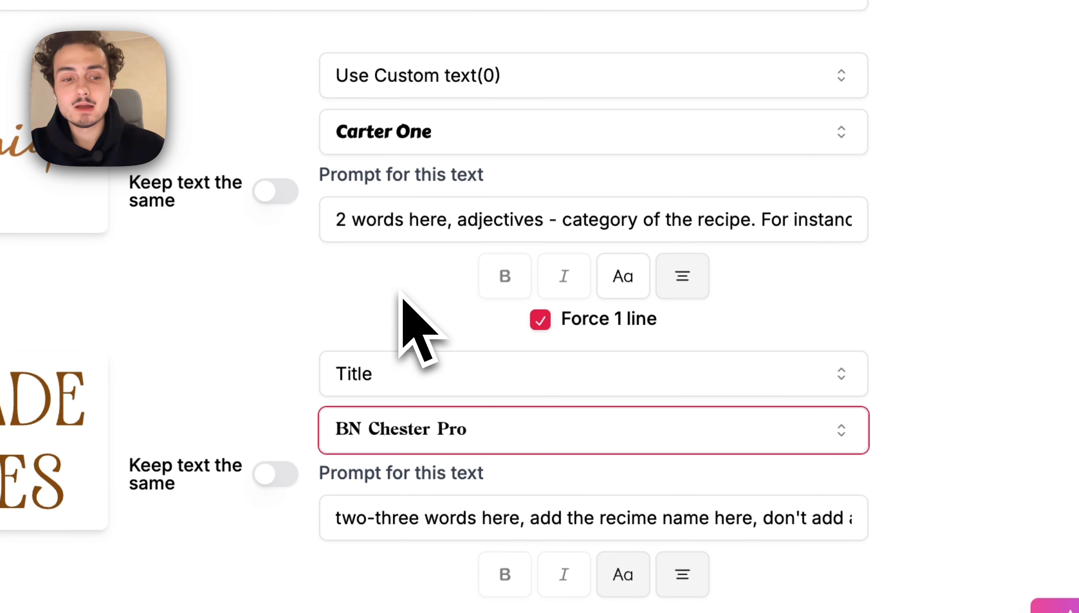
Test the AI-generated output with the base title "Creamy Chocolate White Russian Recipe"
scroll(531, 424, "down", 2)
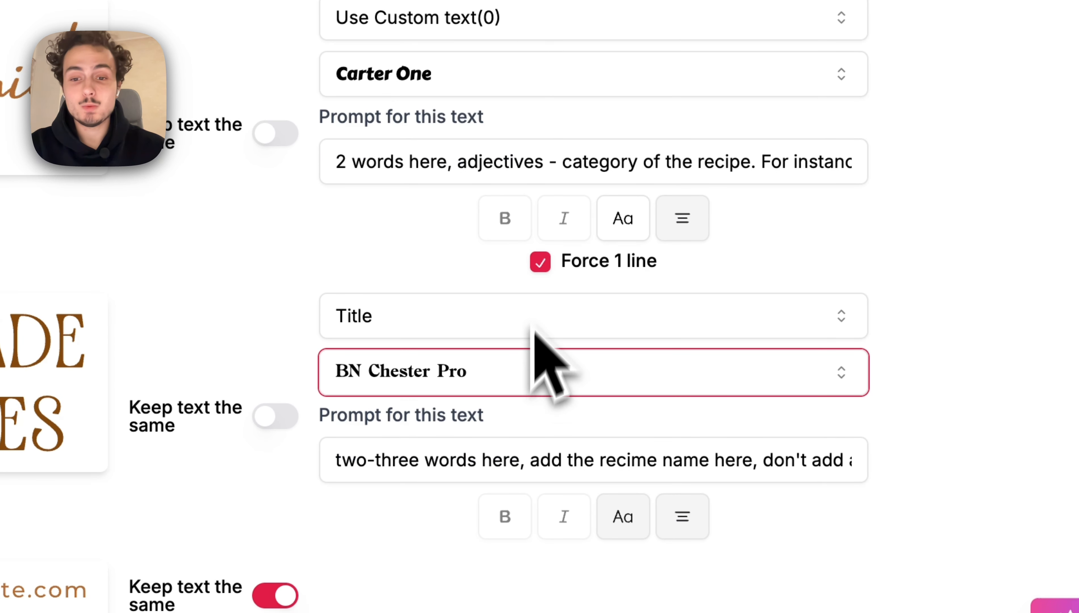
scroll(519, 274, "down", 3)
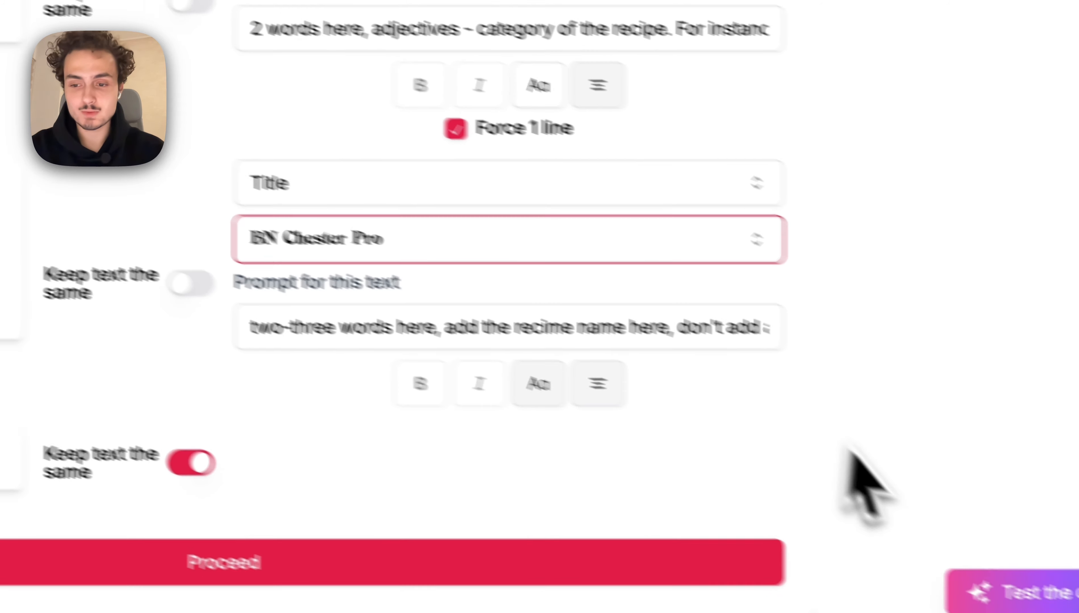
left_click(908, 569)
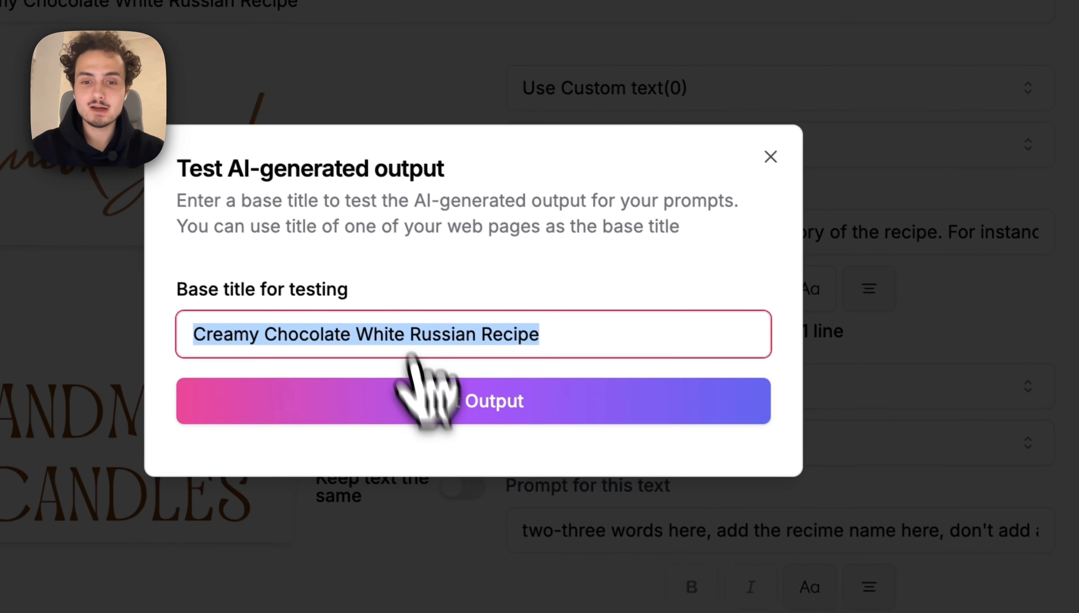
left_click(333, 363)
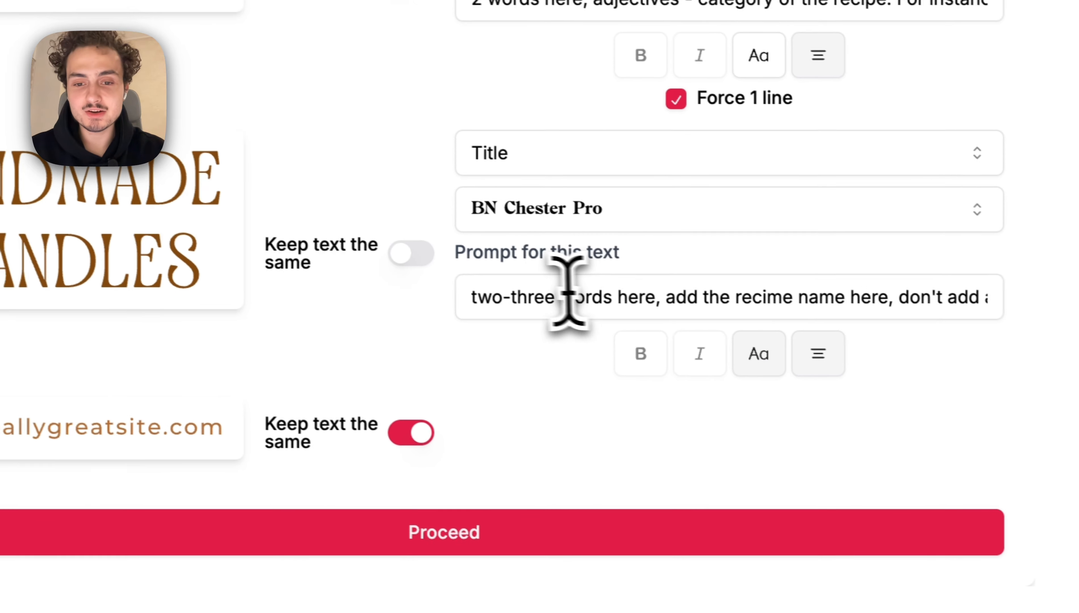
Shorten the "HANDMADE CANDLES" prompt's opening to "two words here" and retest the output with the same base title
double_click(678, 323)
key("BackSpace")
key("BackSpace")
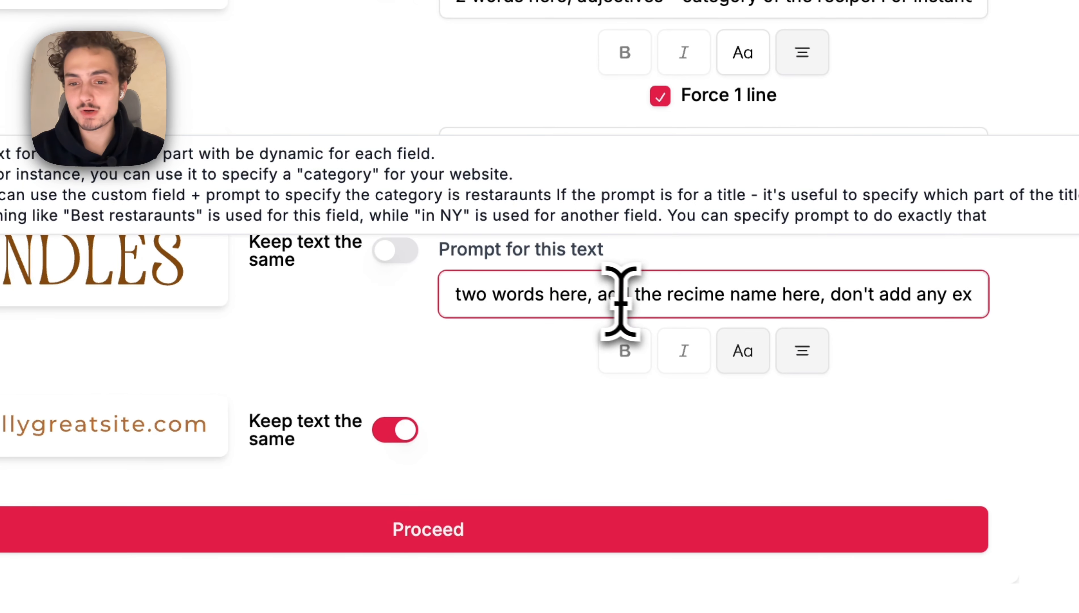
key("super+Right")
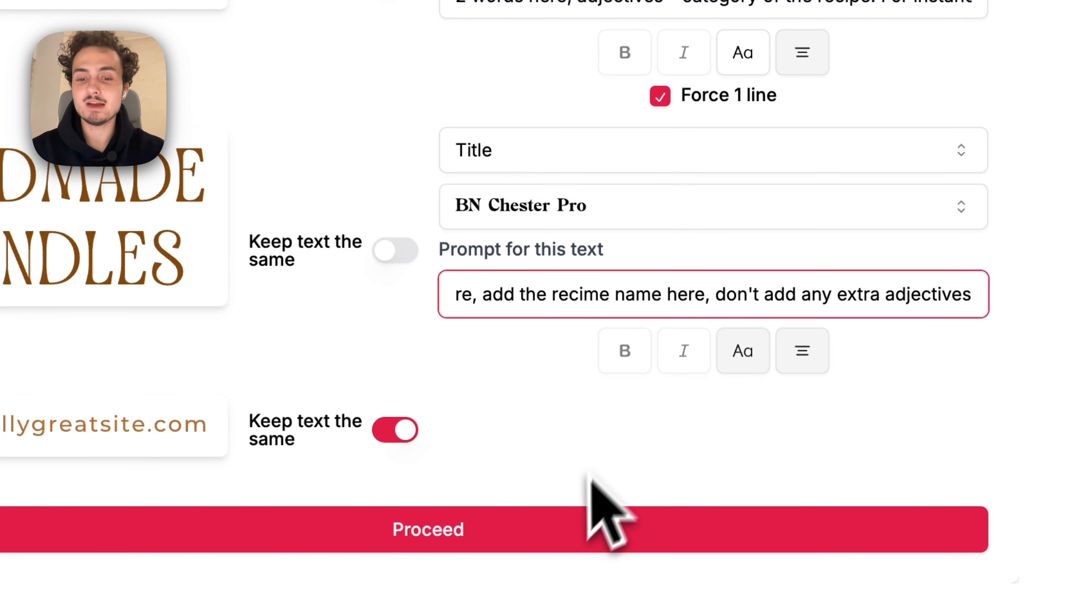
left_click(942, 561)
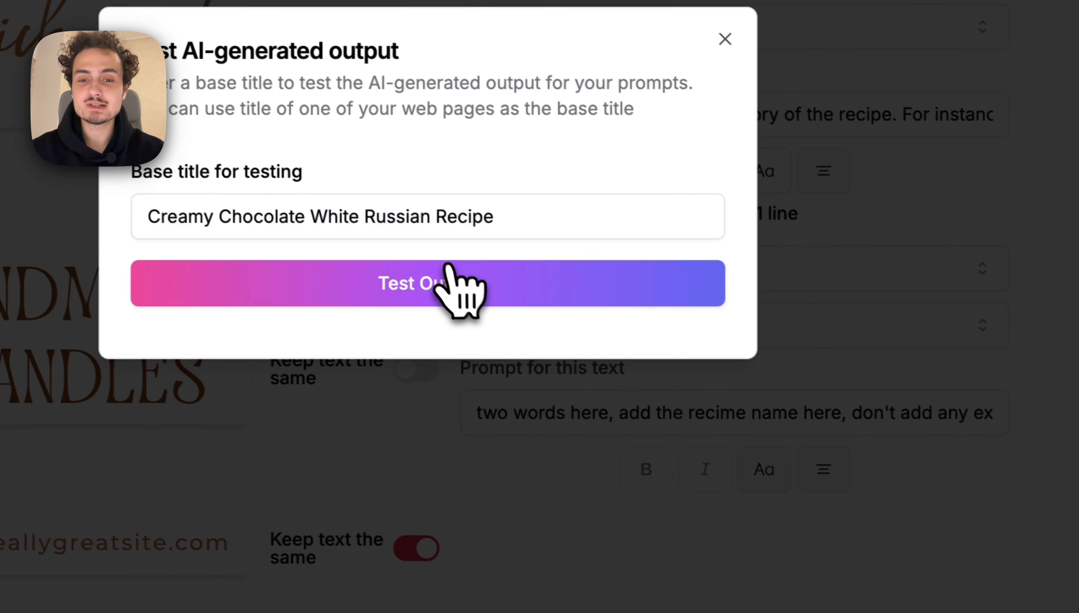
left_click(335, 238)
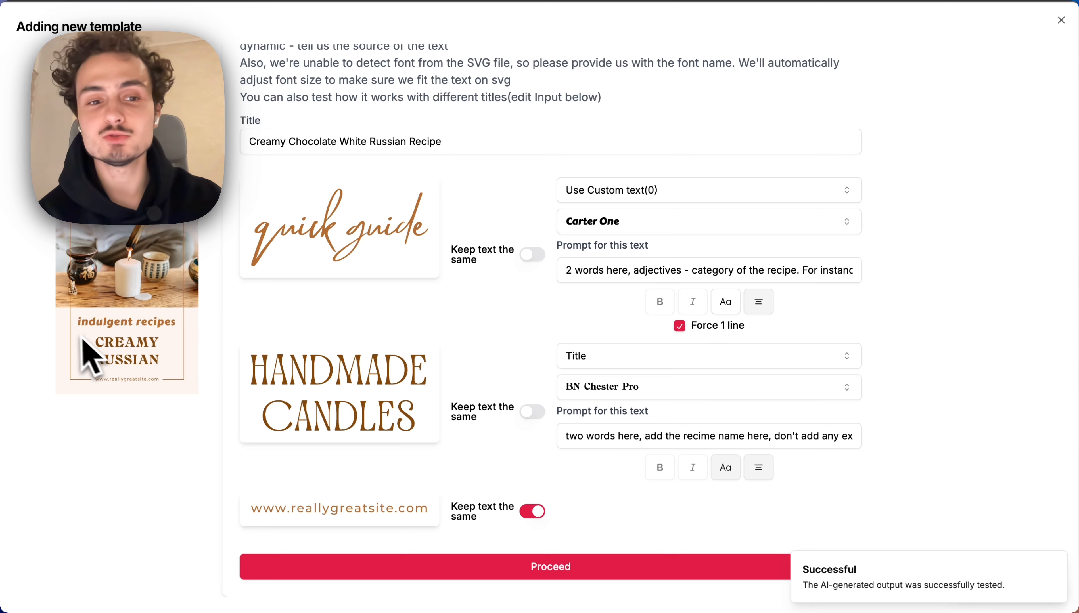
Accept the text settings, set the candle image's fit to Cover, and finish adding the template
mouse_move(717, 282)
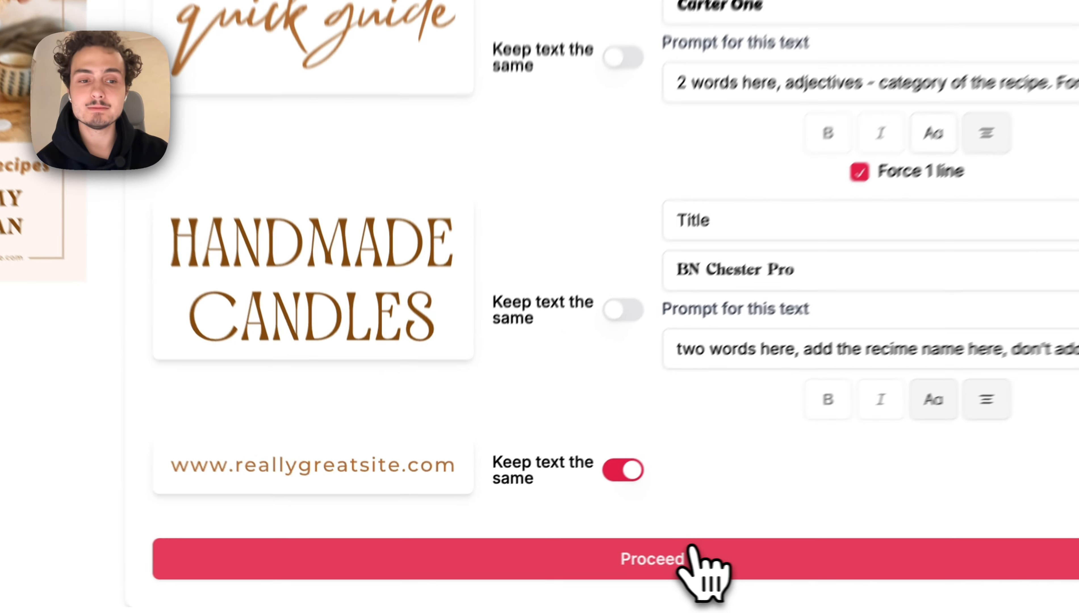
left_click(692, 552)
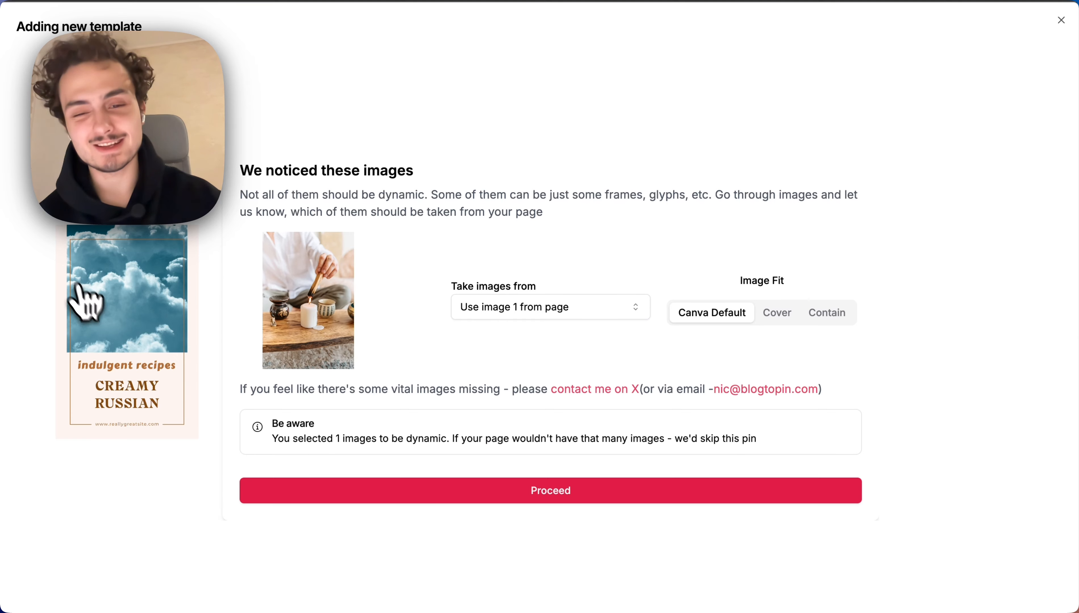
left_click(776, 313)
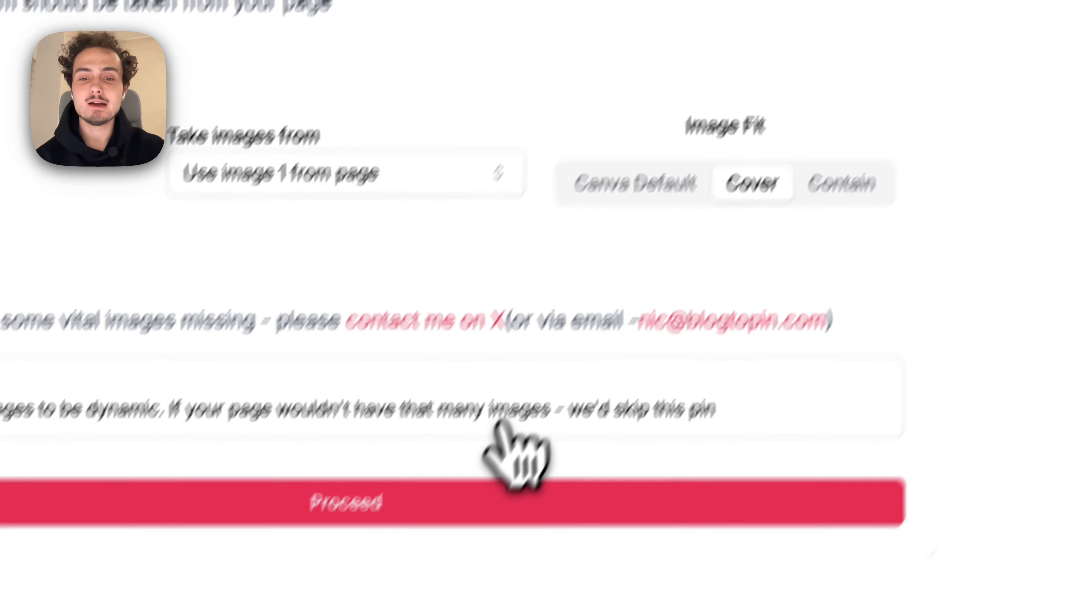
left_click(485, 390)
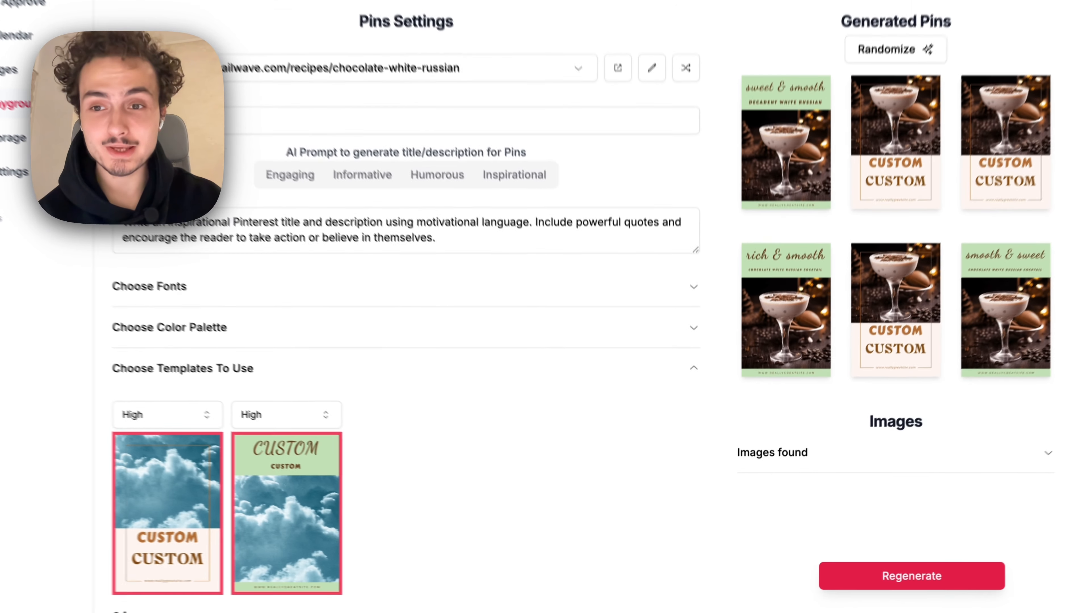
Regenerate the pins for the chocolate-white-russian page with both custom templates, and randomize them
scroll(445, 459, "down", 1)
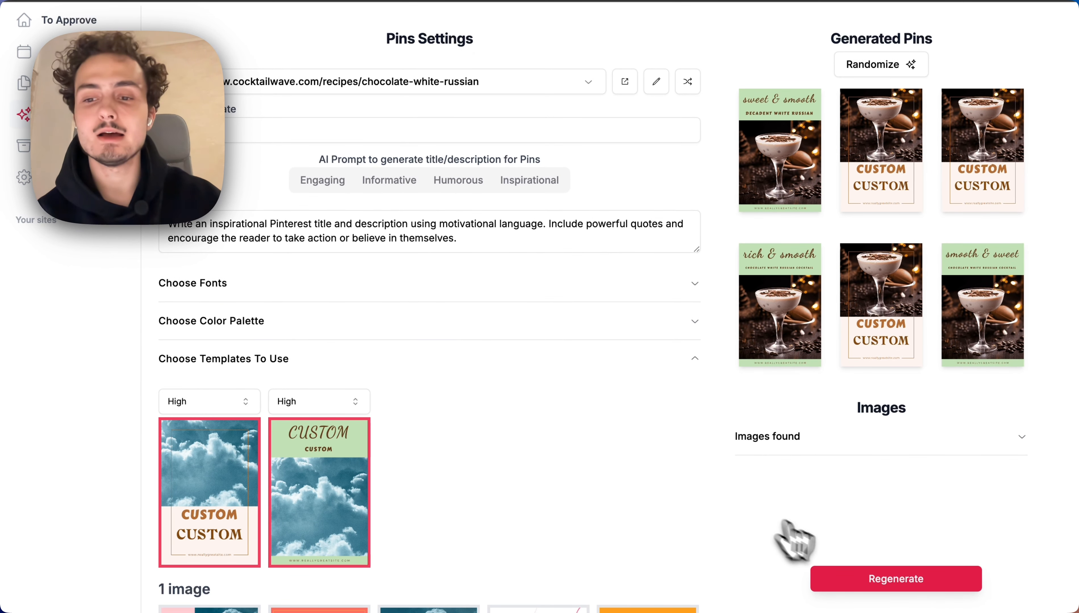
left_click(861, 579)
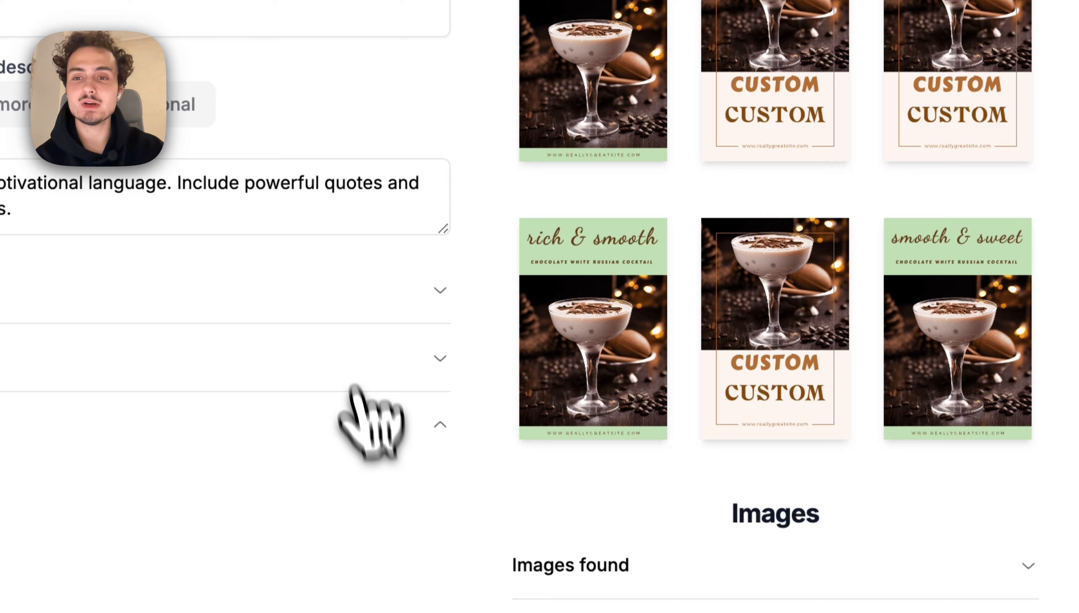
mouse_move(927, 205)
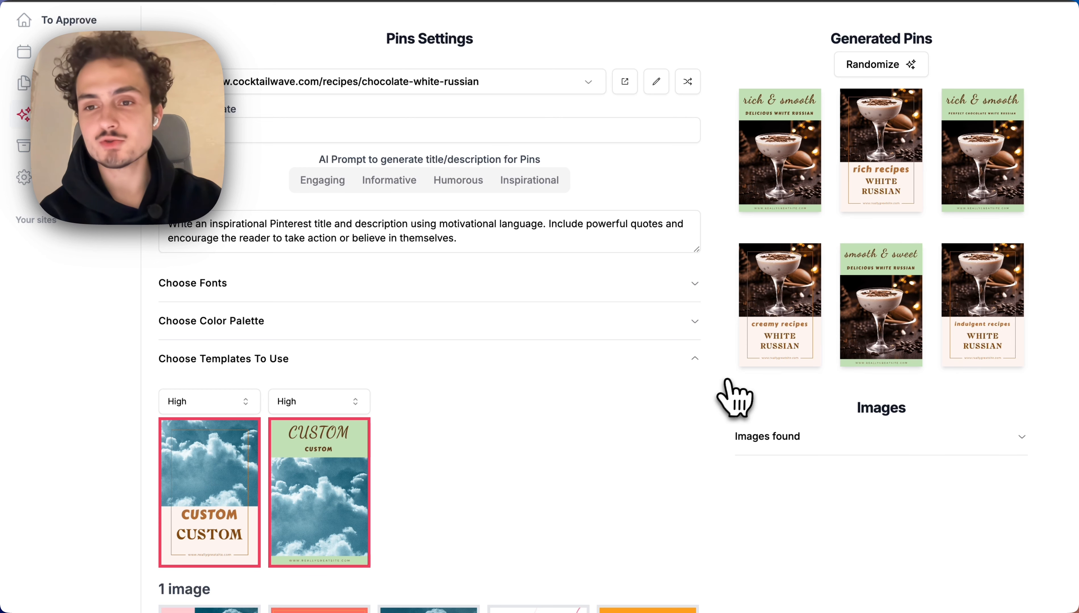
mouse_move(1027, 348)
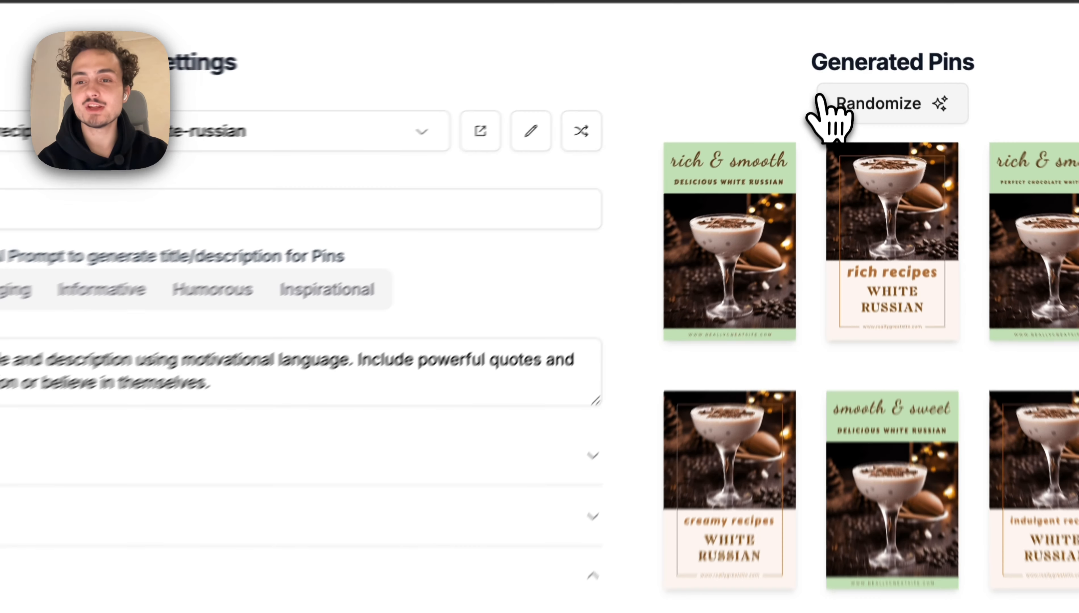
left_click(822, 103)
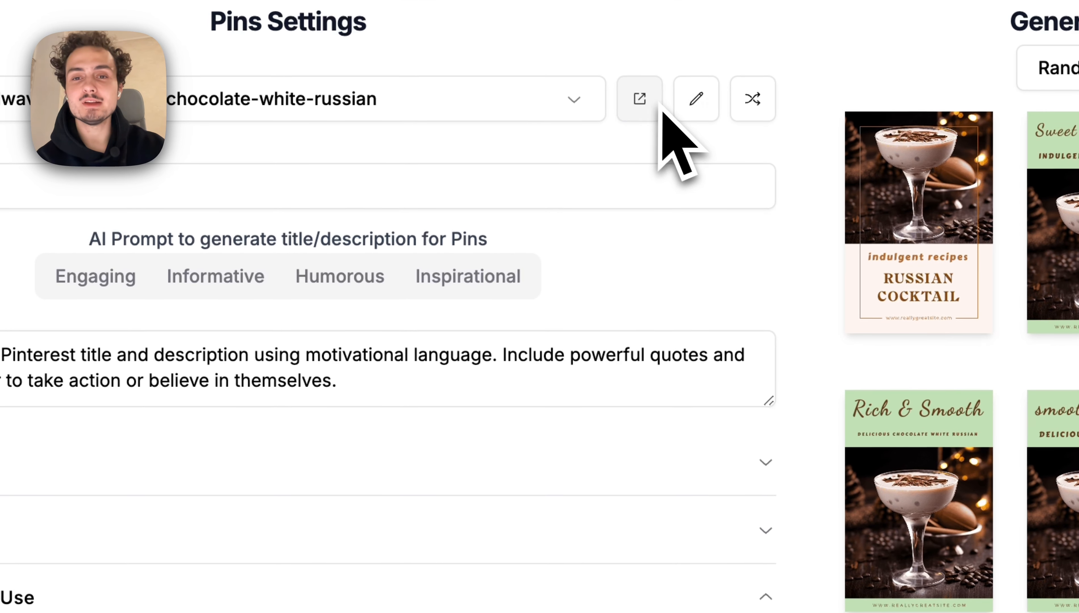
Switch to a random source page, pineapple-daiquiri, and review its generated pins and the images found
left_click(743, 107)
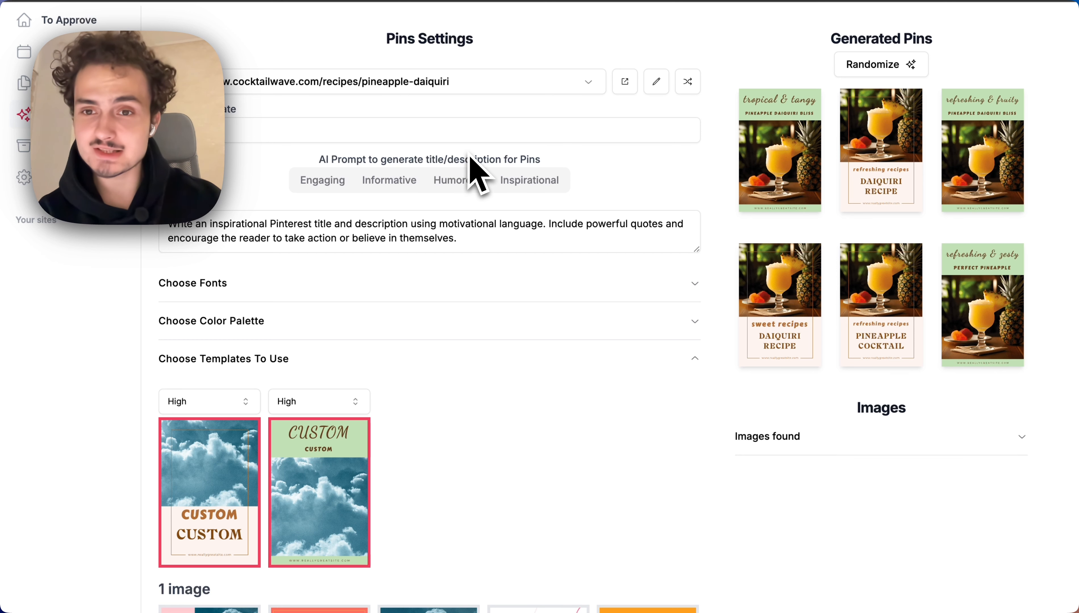
mouse_move(745, 104)
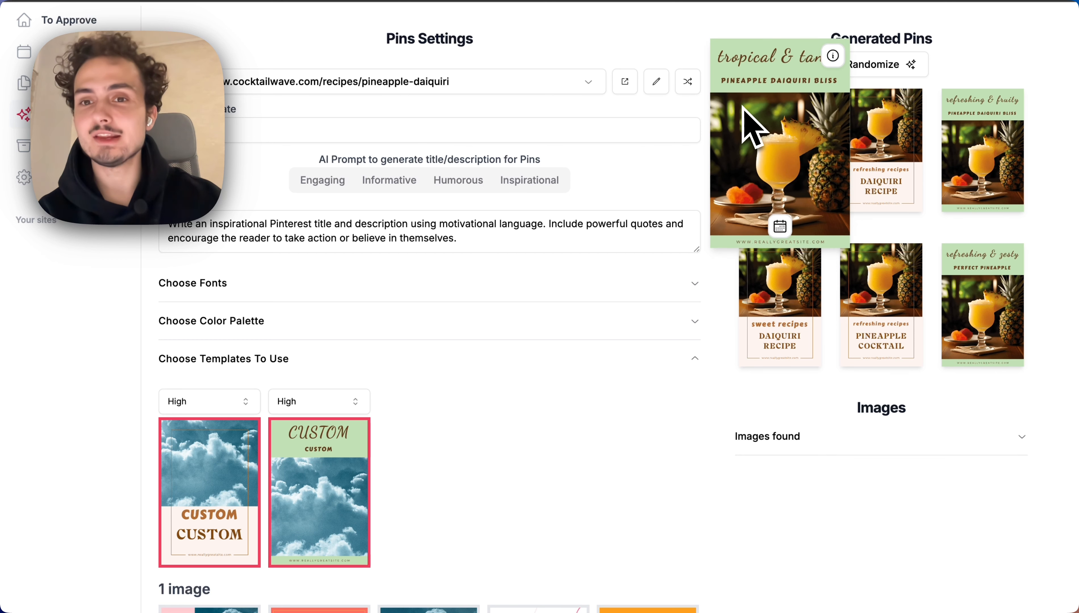
mouse_move(861, 164)
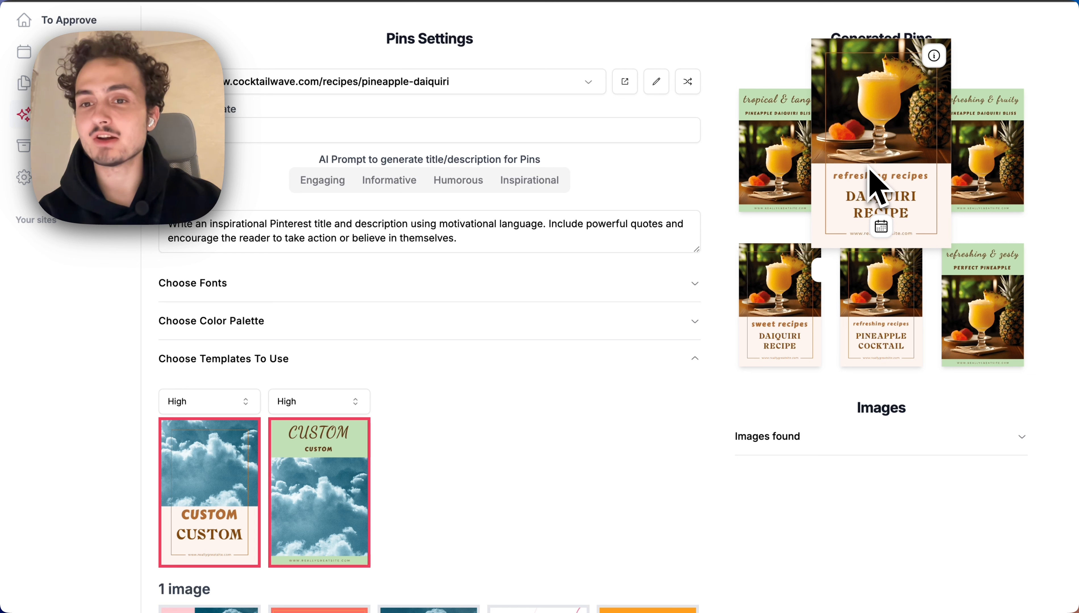
mouse_move(885, 316)
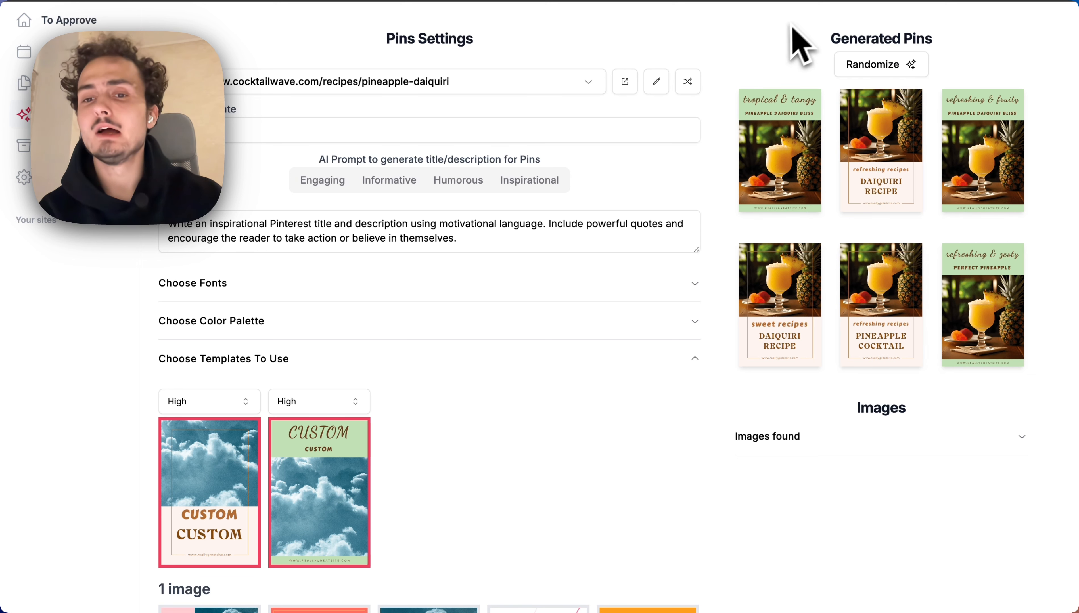
mouse_move(756, 326)
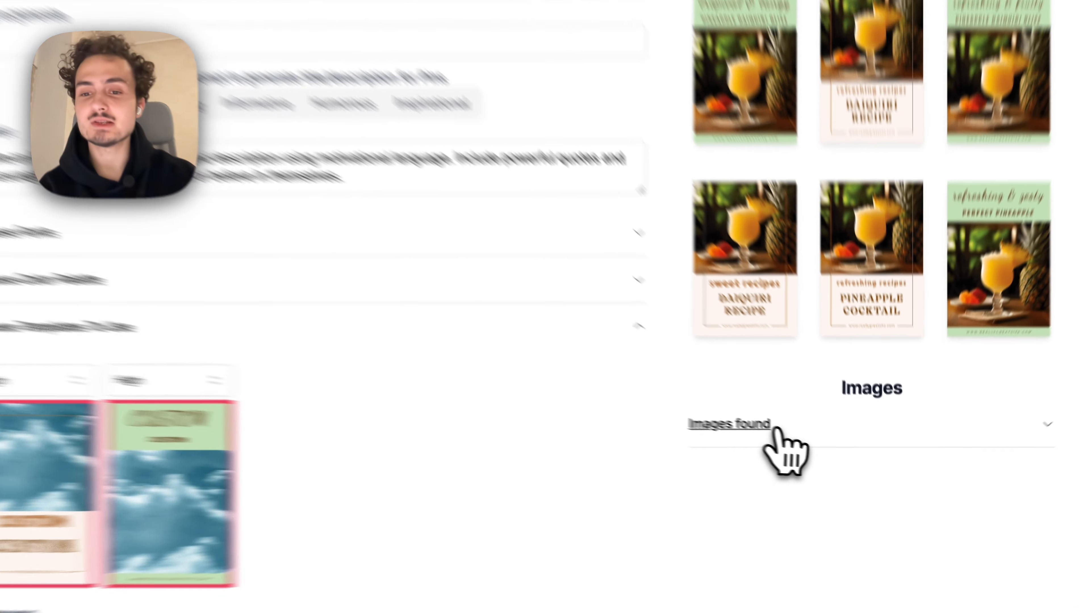
left_click(794, 437)
scroll(428, 312, "up", 5)
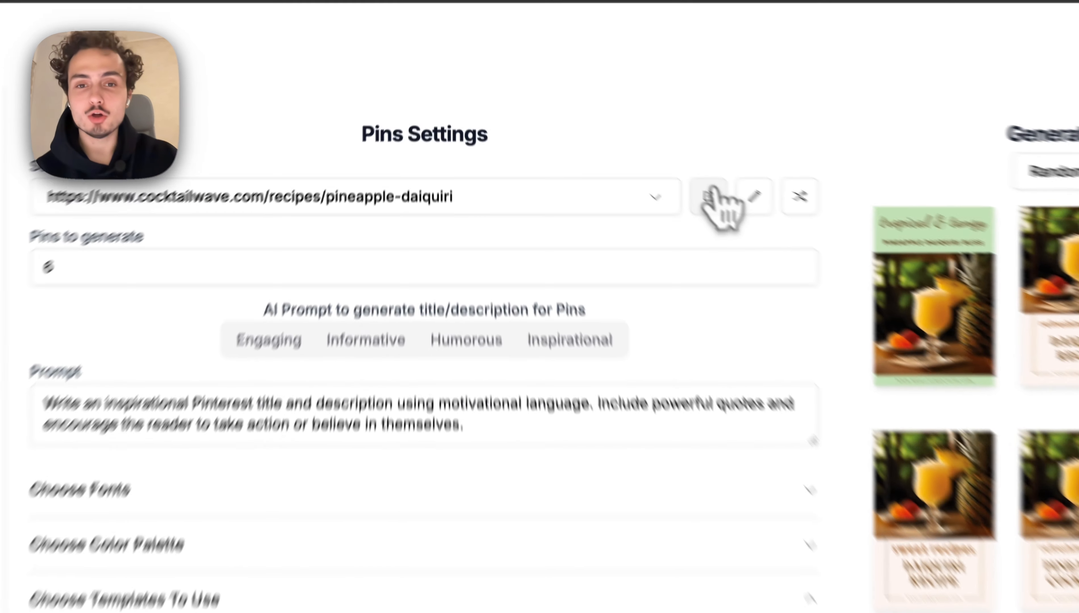
Open the pineapple-daiquiri recipe page and examine it from top to bottom for the images it contains
left_click(625, 135)
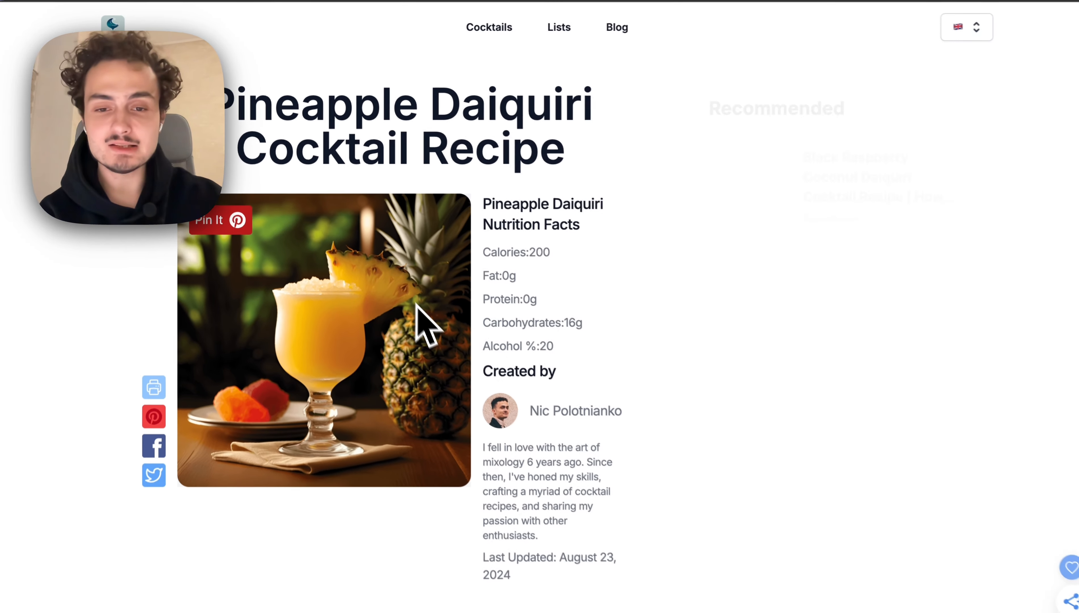
scroll(422, 325, "down", 3)
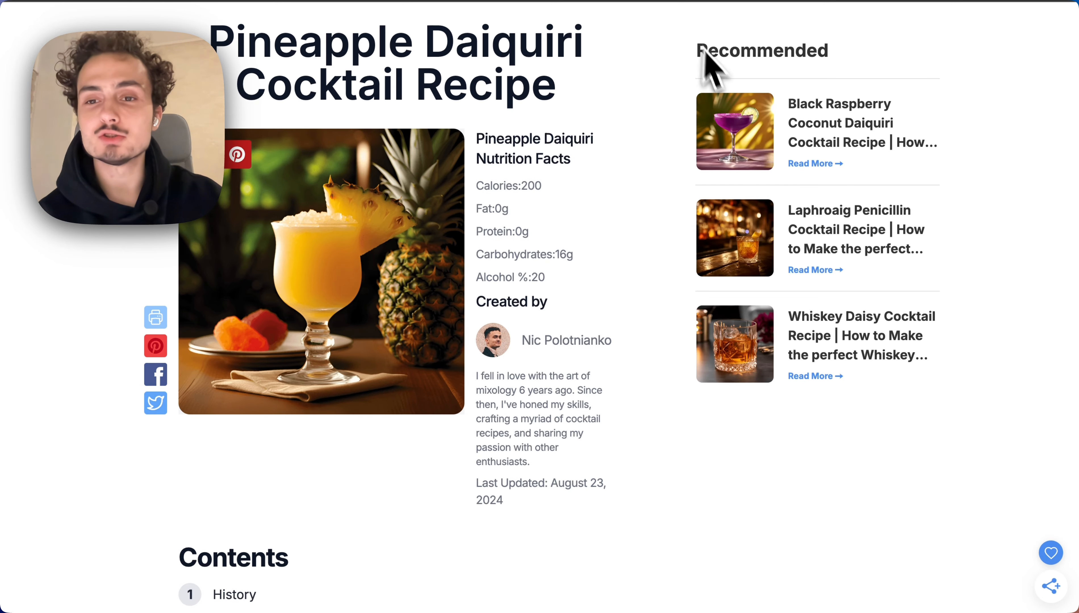
scroll(691, 381, "down", 15)
scroll(685, 381, "down", 8)
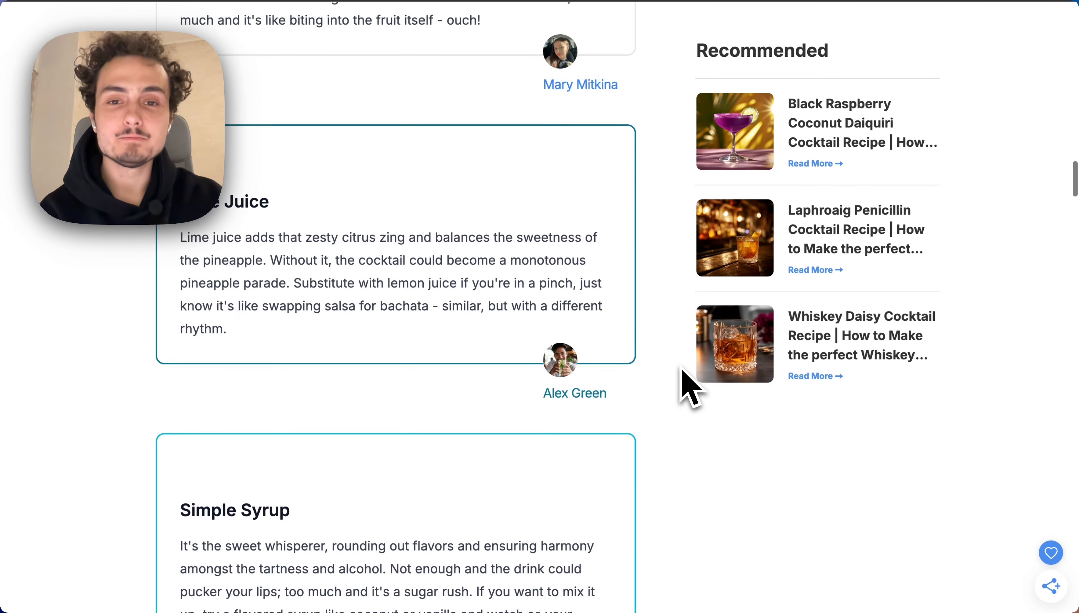
scroll(701, 379, "down", 10)
scroll(715, 377, "down", 20)
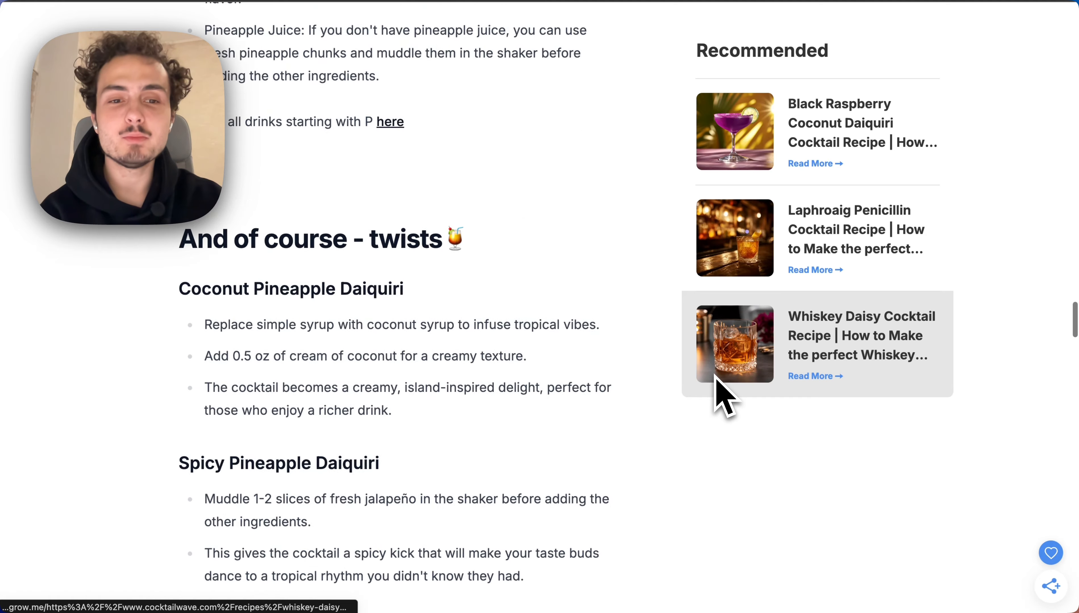
scroll(686, 379, "down", 3)
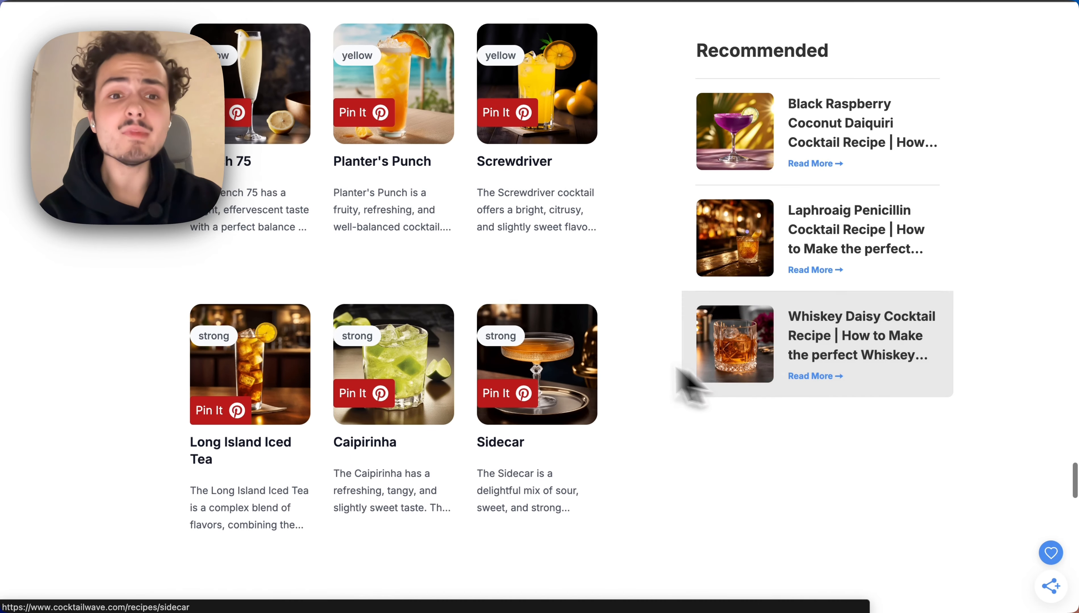
Look over the rest of the pineapple-daiquiri recipe page, including its related cocktails, and return to the BlogToPin playground
scroll(450, 296, "up", 4)
scroll(377, 320, "down", 15)
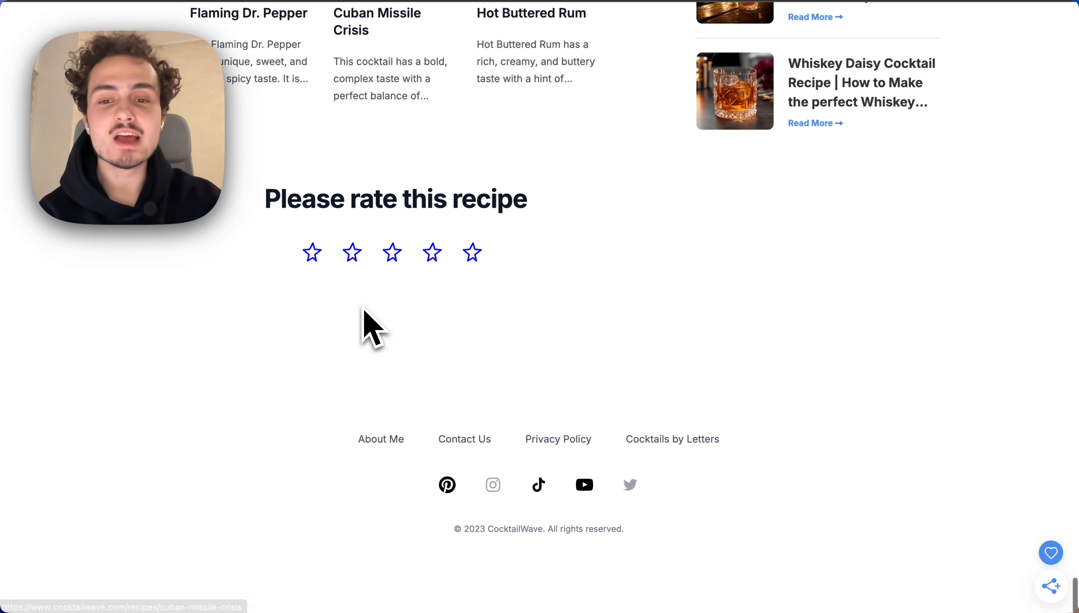
scroll(548, 479, "up", 20)
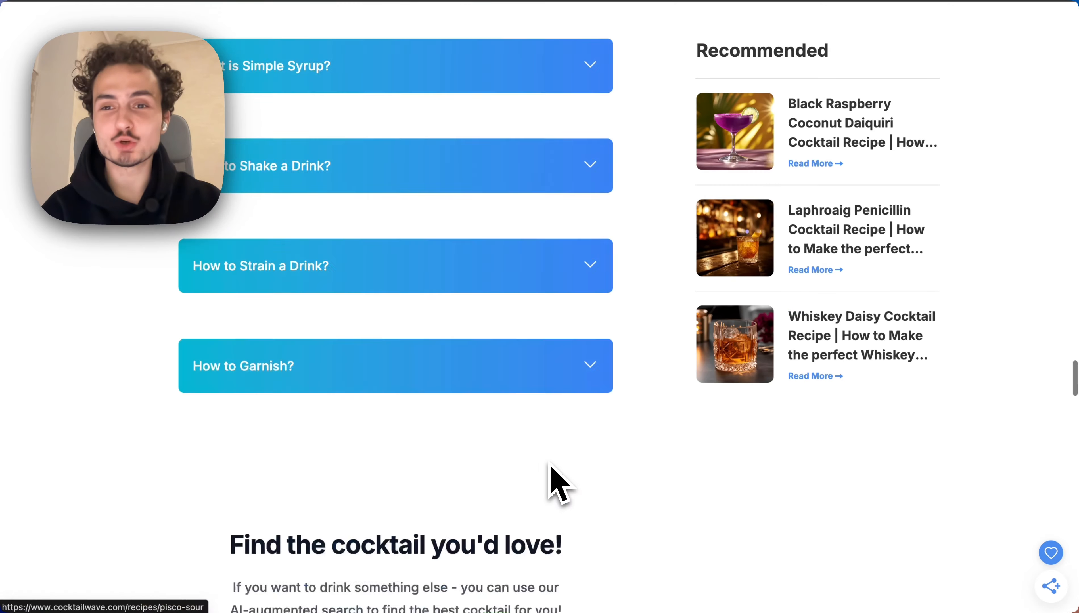
scroll(560, 484, "up", 20)
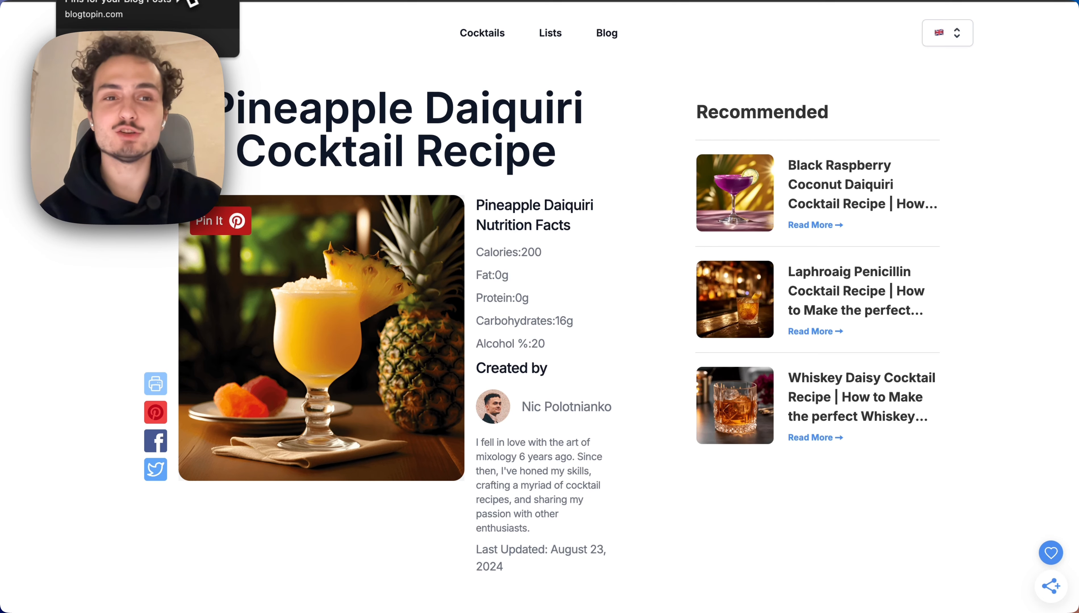
left_click(287, 1)
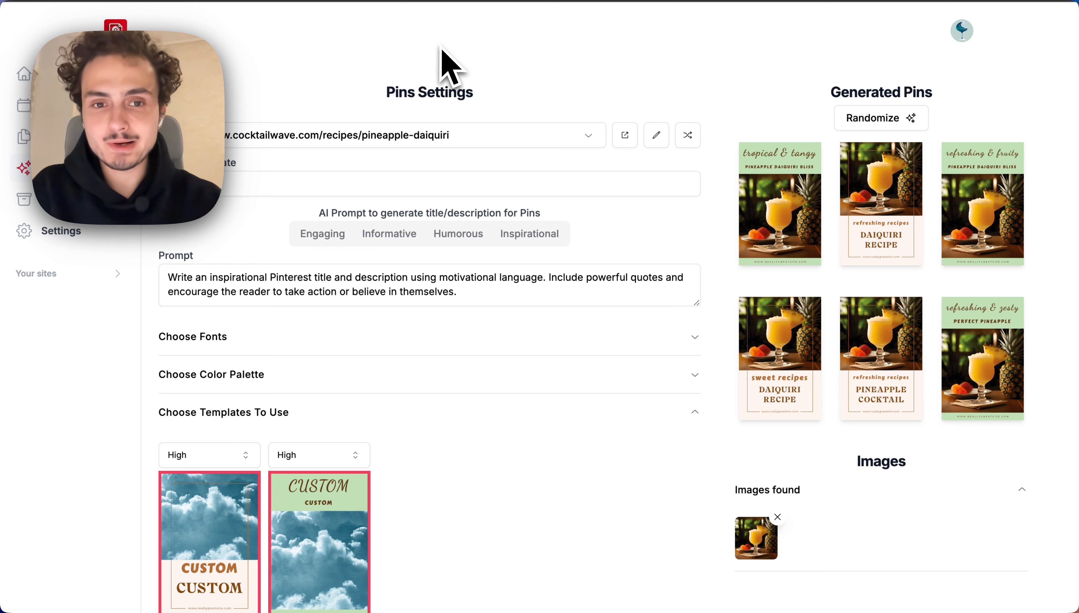
Add two built-in one-image templates to the selected custom ones, save the settings, and review the mixed pins
scroll(771, 89, "down", 12)
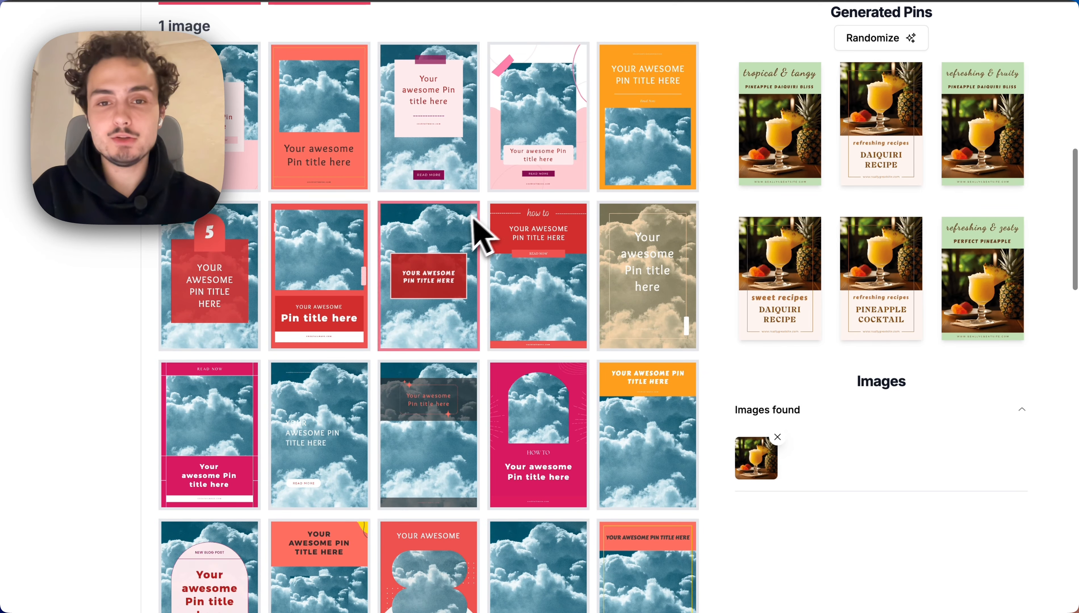
left_click(473, 152)
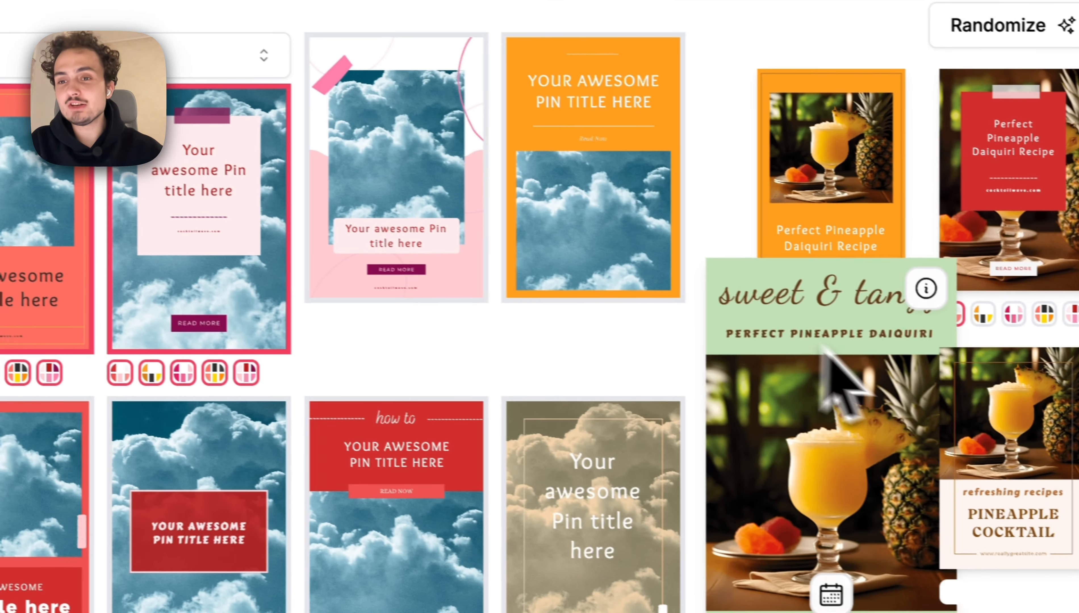
left_click(596, 290)
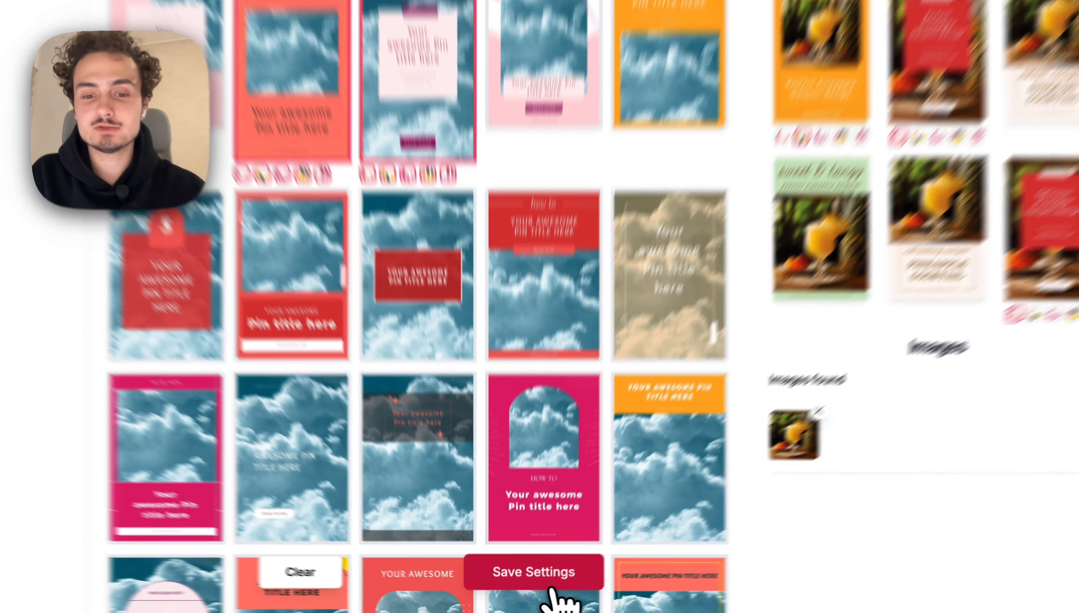
left_click(533, 579)
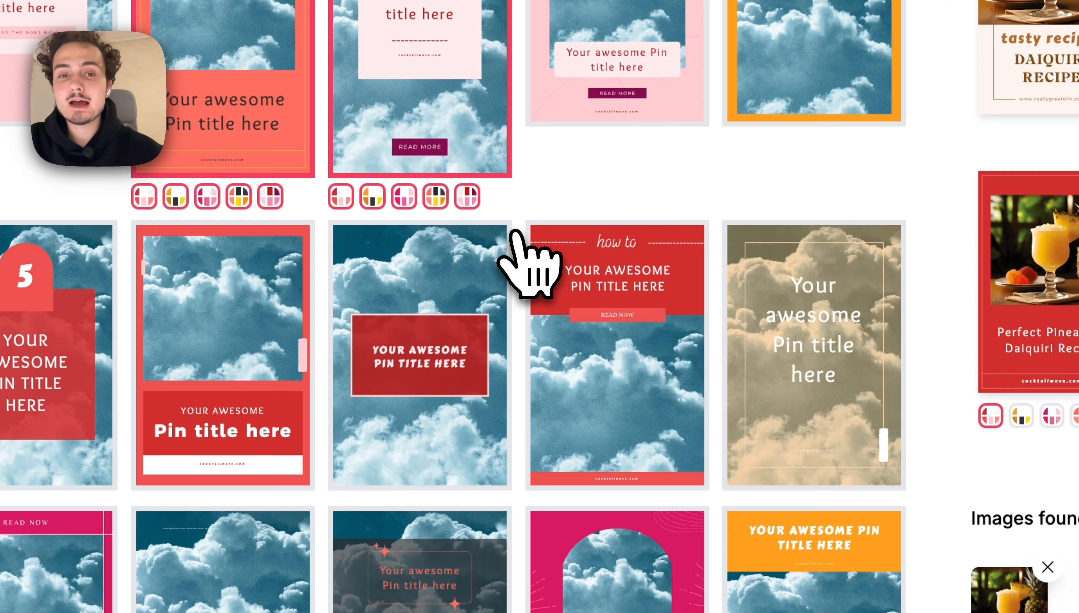
scroll(515, 229, "up", 15)
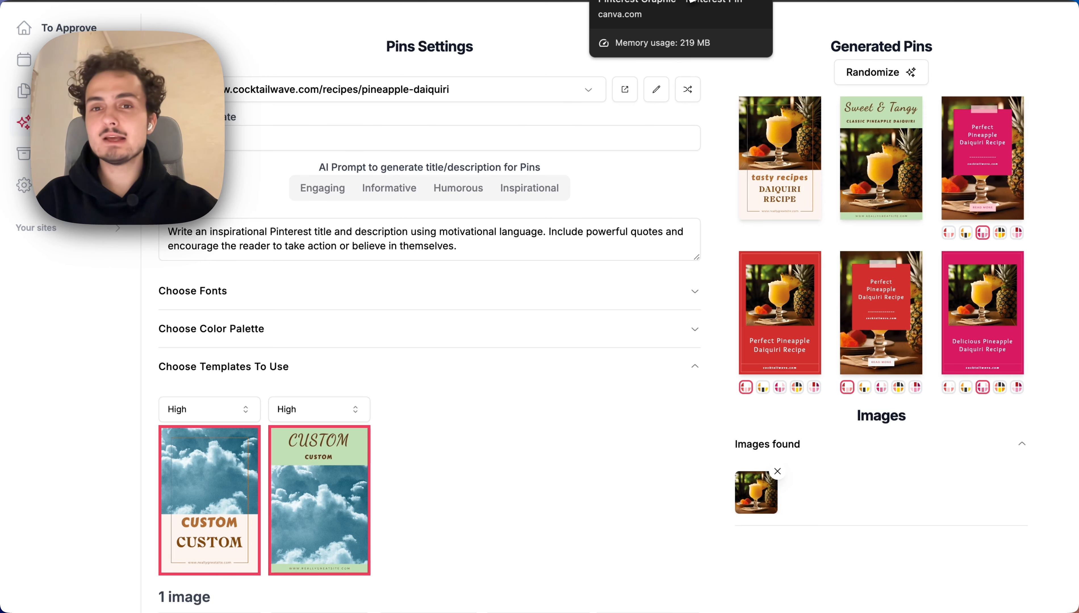
Switch to the Canva cookie design, apply the Lift effect with intensity 71 to the "Soft & Chewy" heading, and move the heading slightly up
left_click(691, 1)
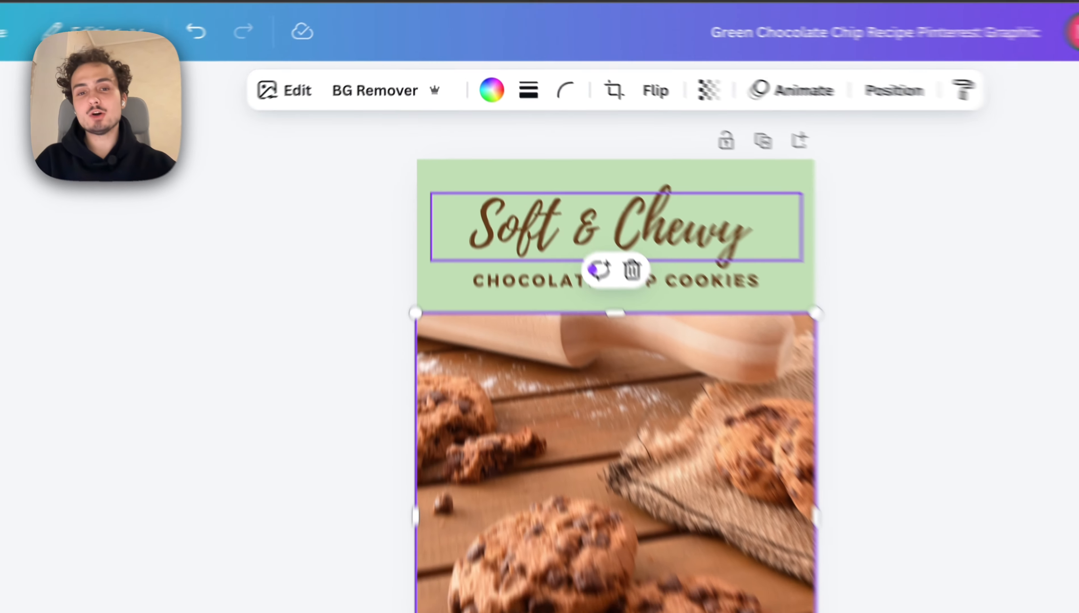
left_click(479, 161)
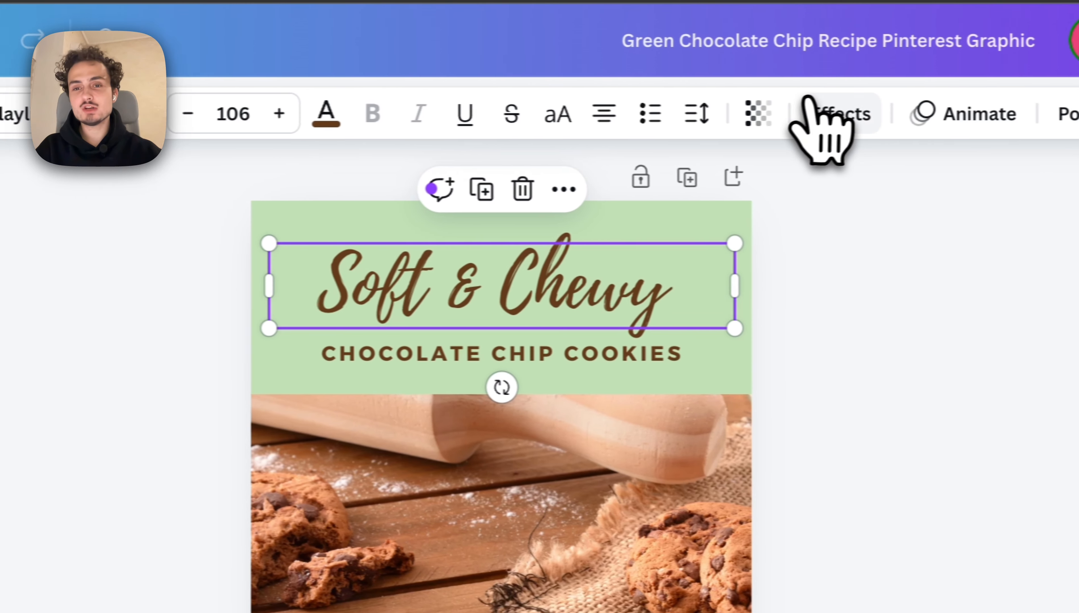
left_click(989, 113)
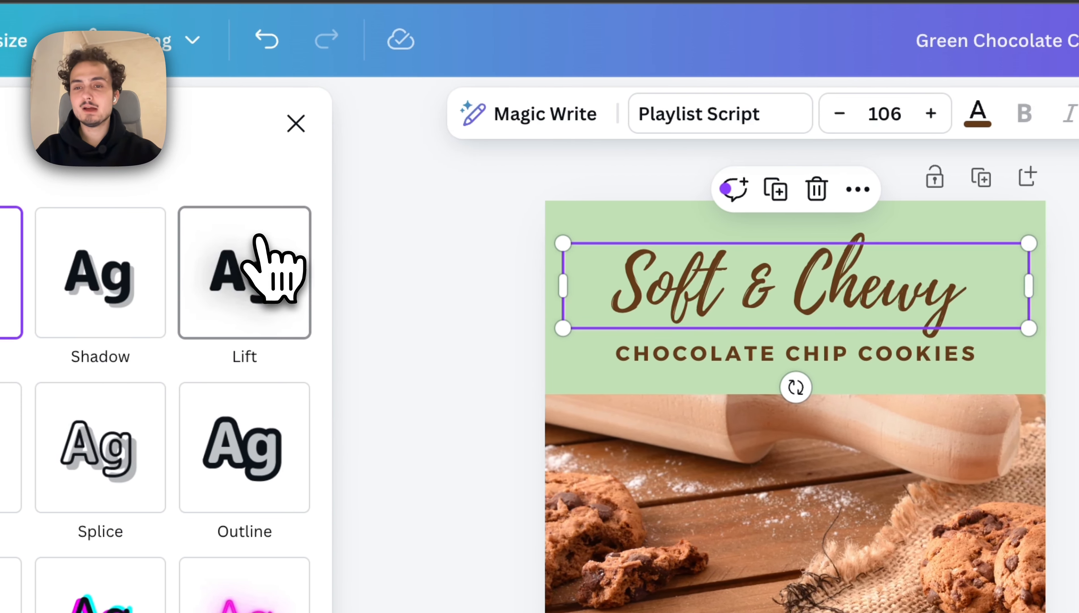
left_click(240, 240)
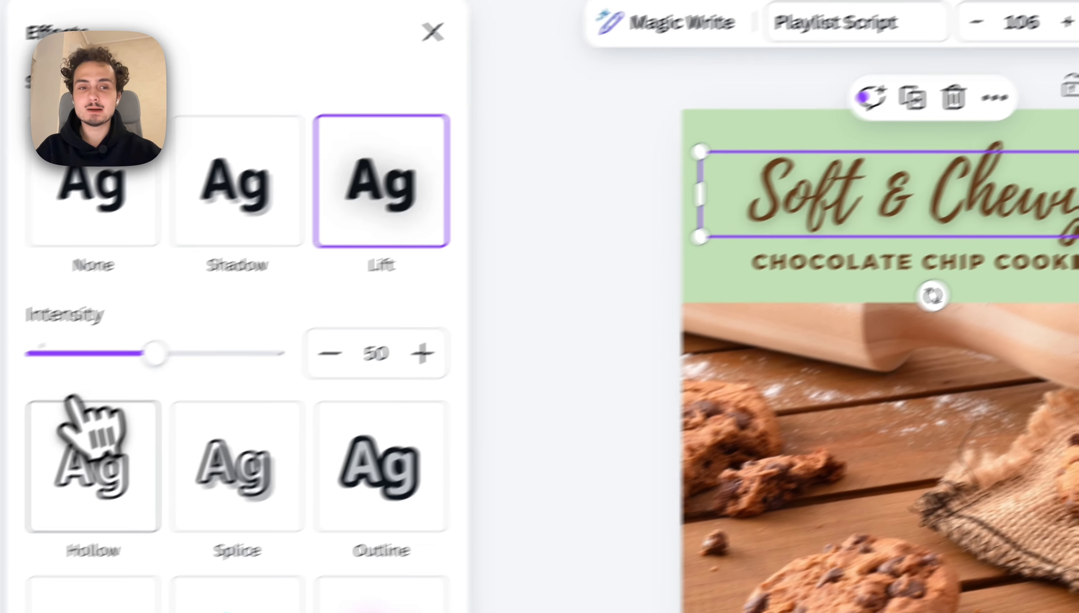
left_click_drag(12, 454, 67, 462)
left_click_drag(287, 338, 292, 341)
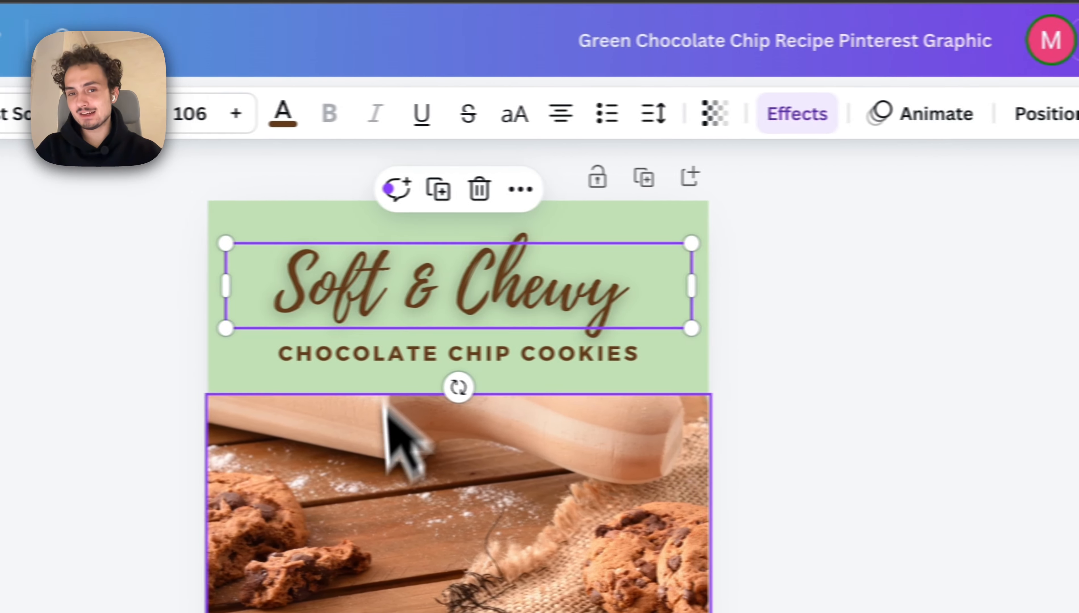
left_click(388, 410)
left_click(382, 273)
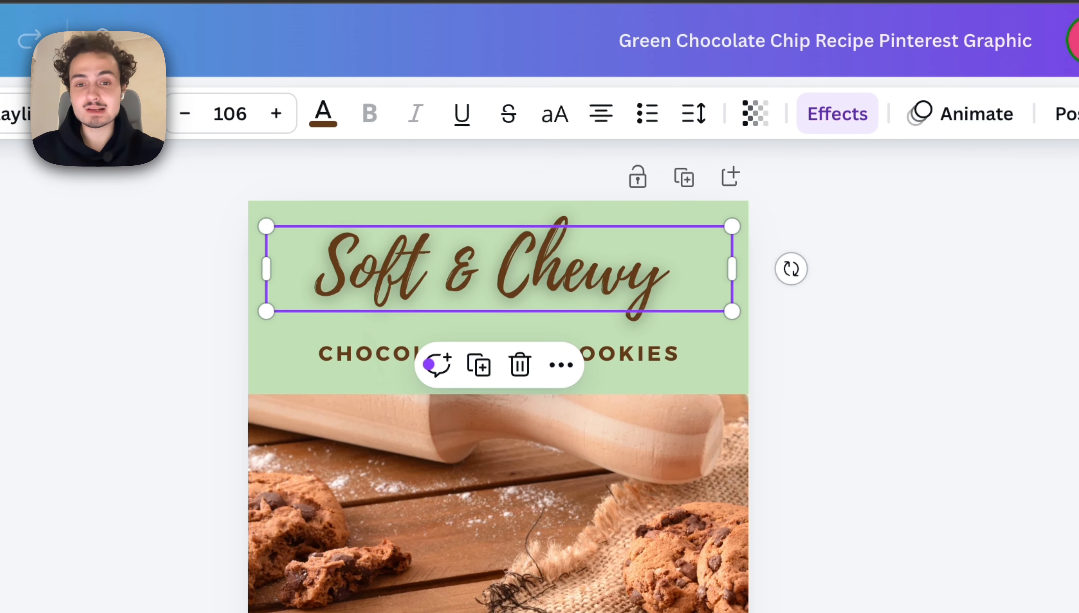
Apply the Outline effect in white to the "CHOCOLATE CHIP COOKIES" subtitle and increase the outline's thickness
left_click(363, 347)
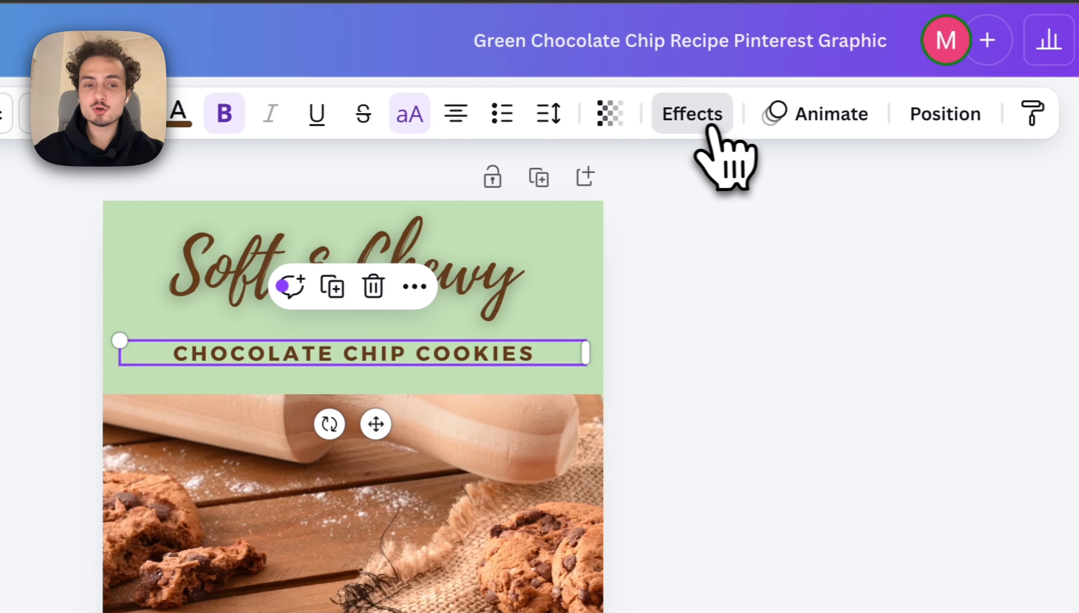
left_click(843, 118)
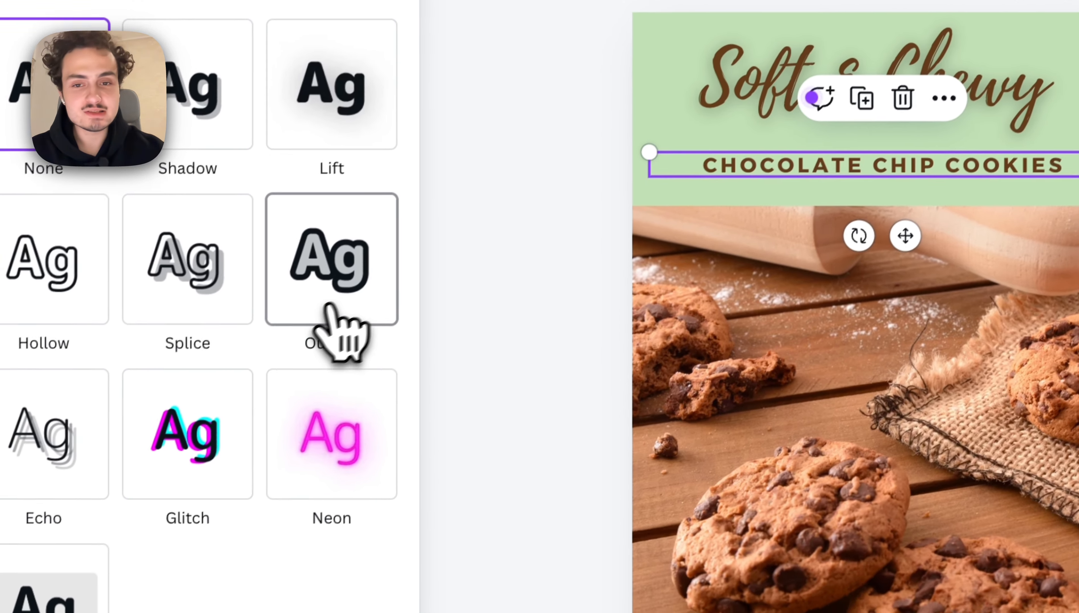
left_click(270, 385)
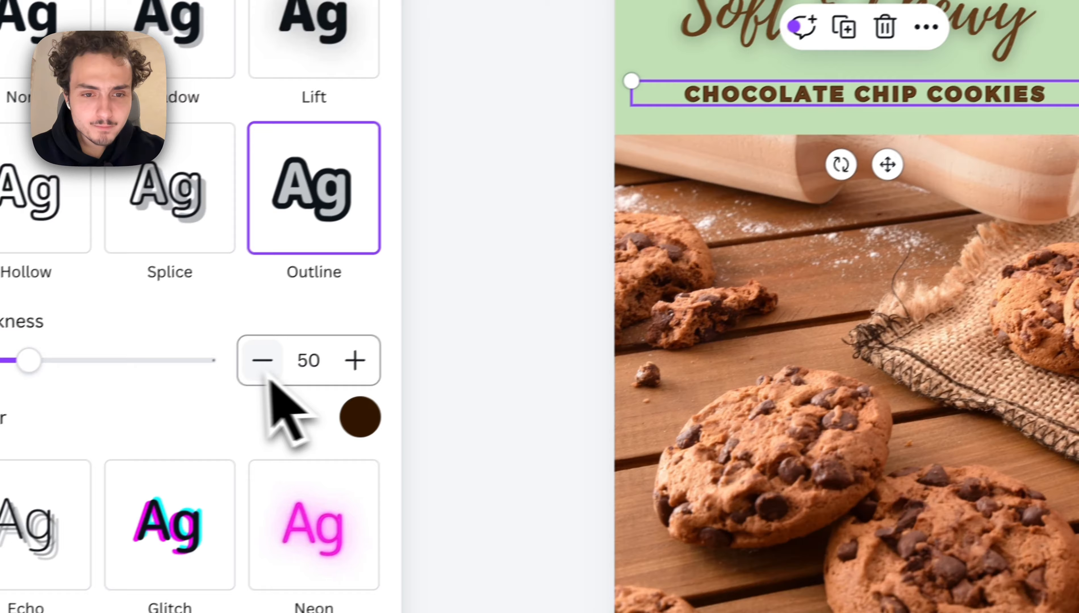
left_click(384, 420)
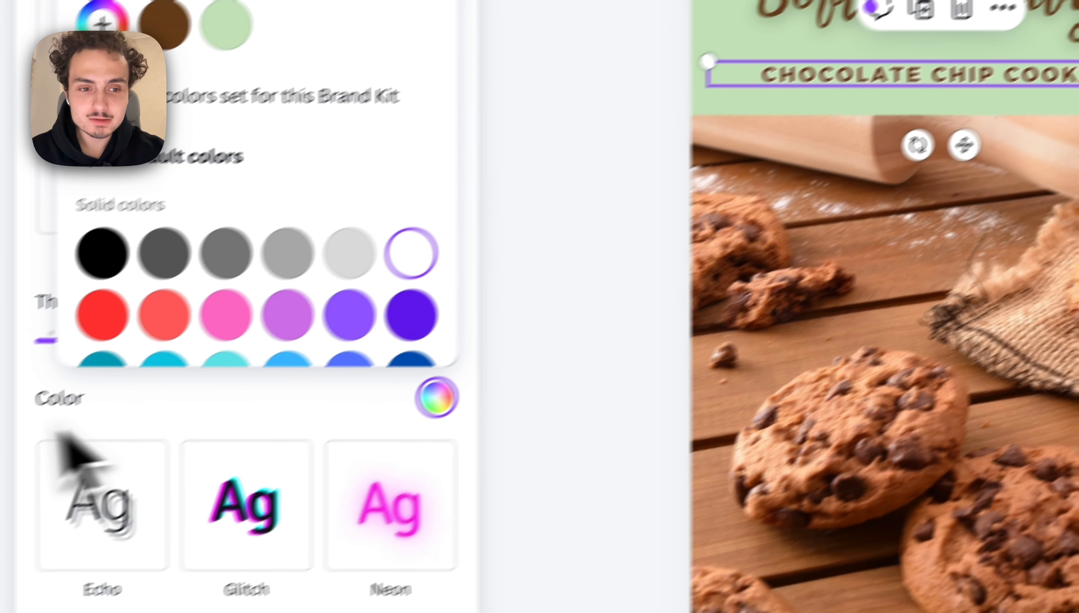
left_click(128, 467)
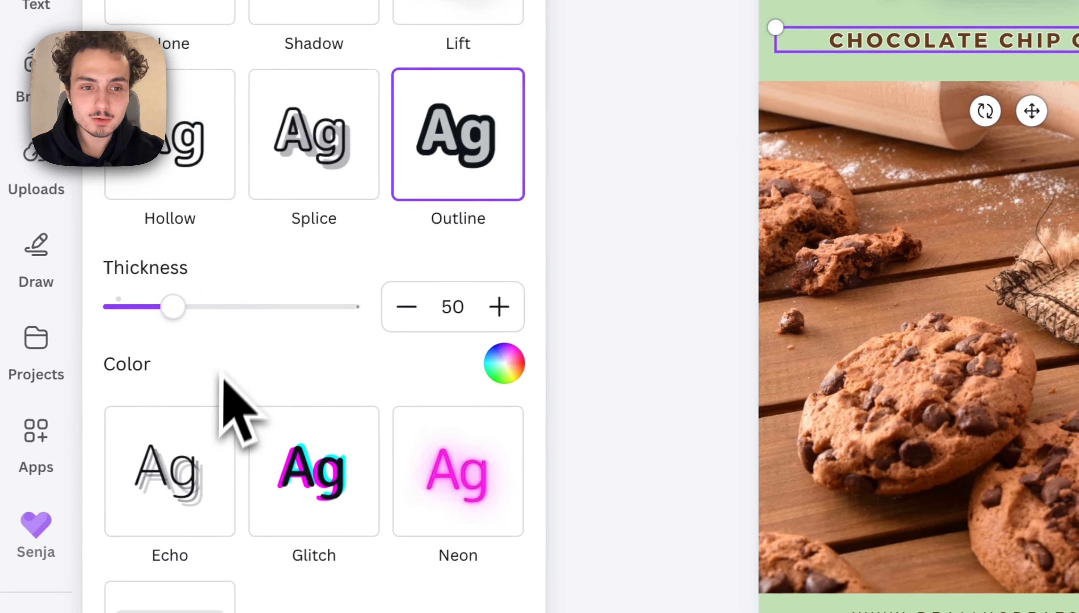
left_click_drag(174, 305, 250, 305)
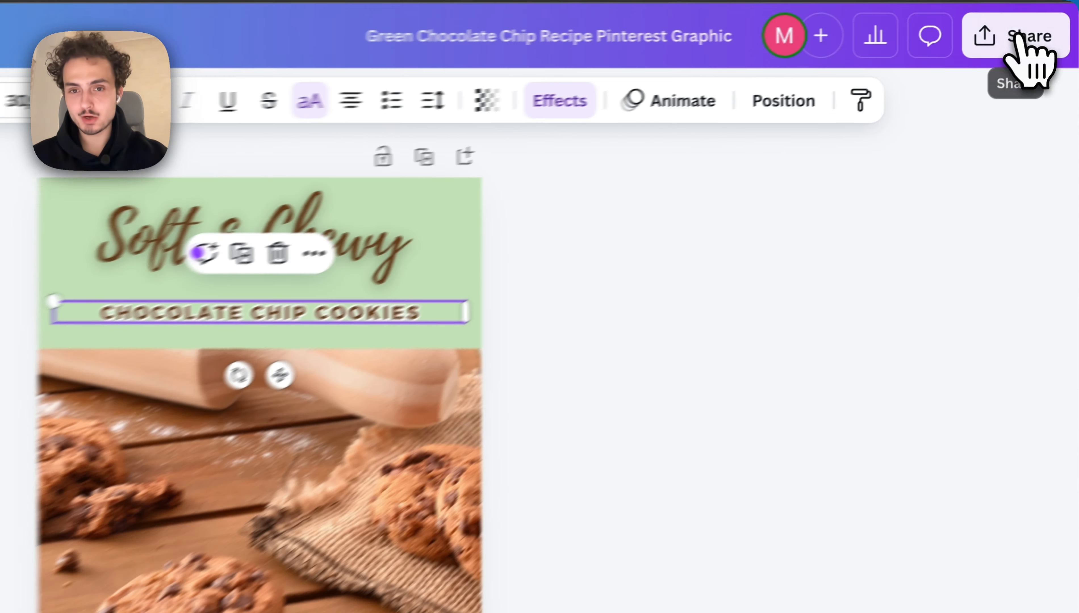
Download the design with the text effects as an SVG file and save it to the Downloads folder
left_click(1042, 23)
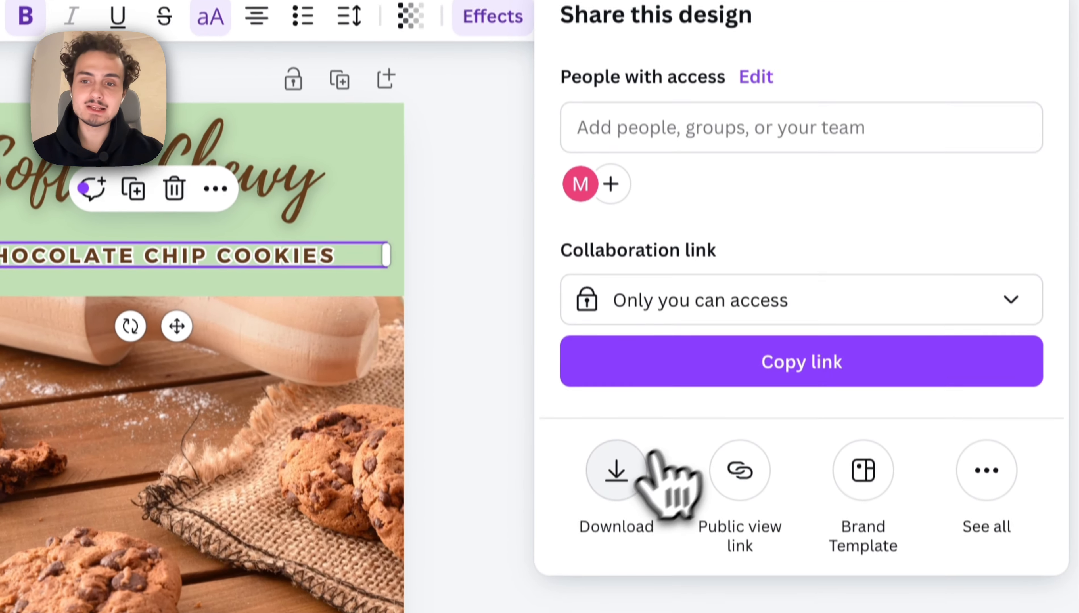
left_click(824, 315)
left_click(692, 101)
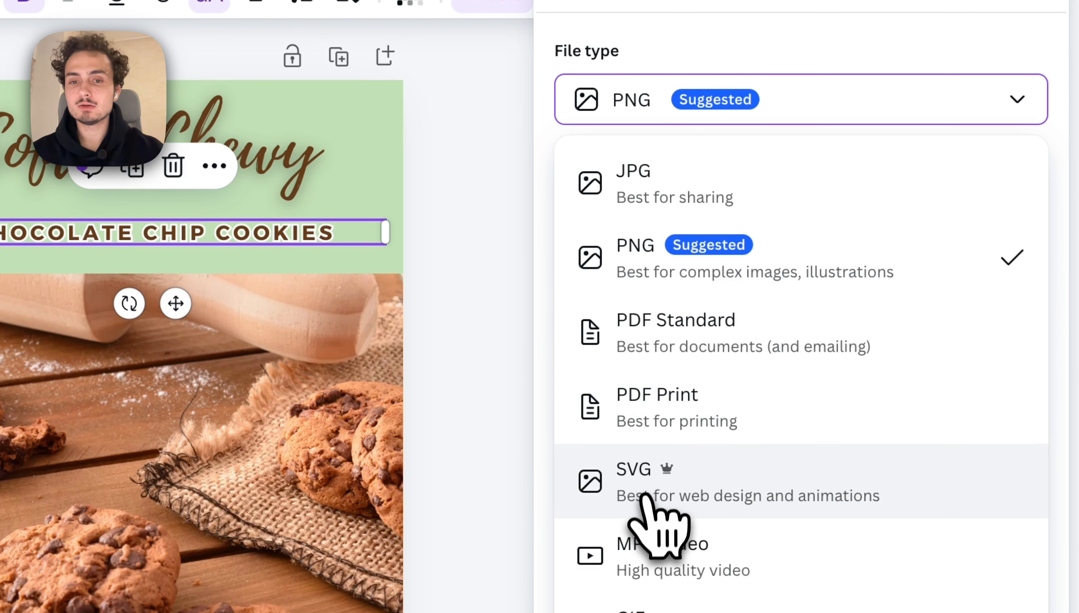
left_click(656, 493)
left_click(643, 300)
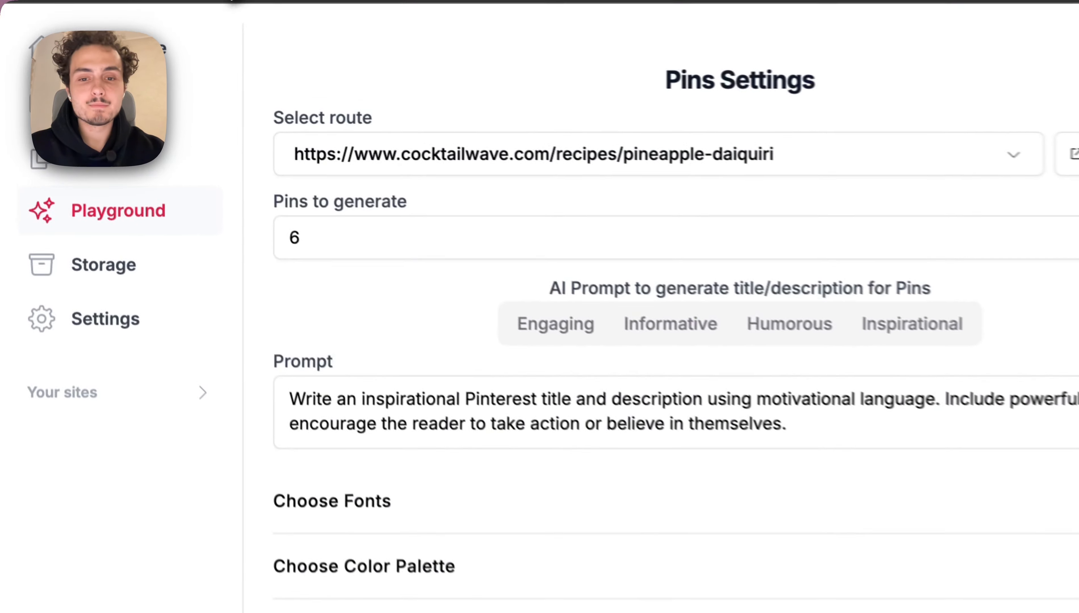
scroll(514, 518, "down", 10)
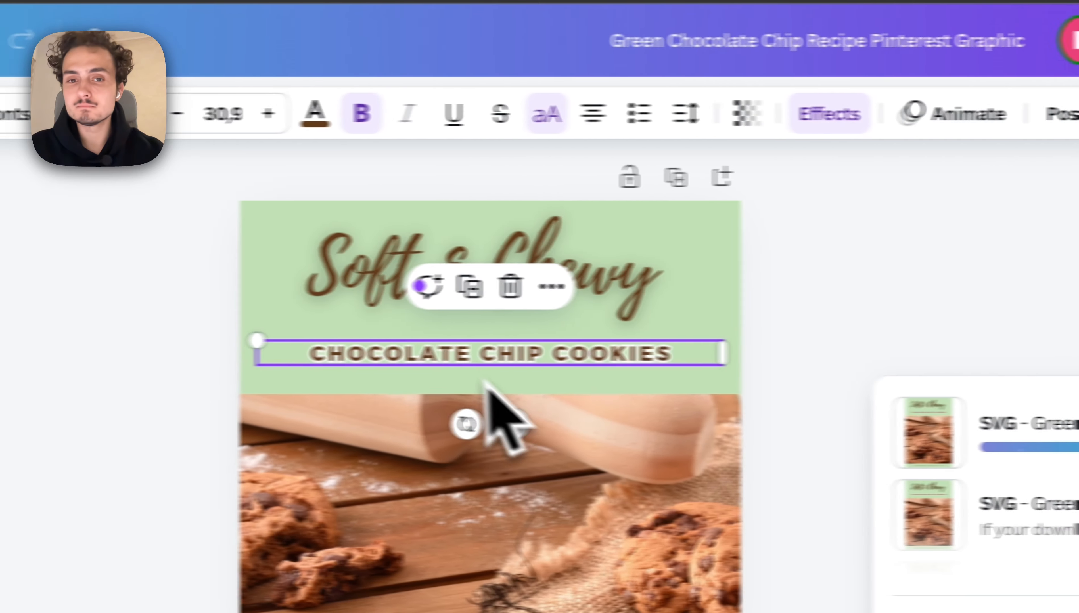
left_click(294, 345)
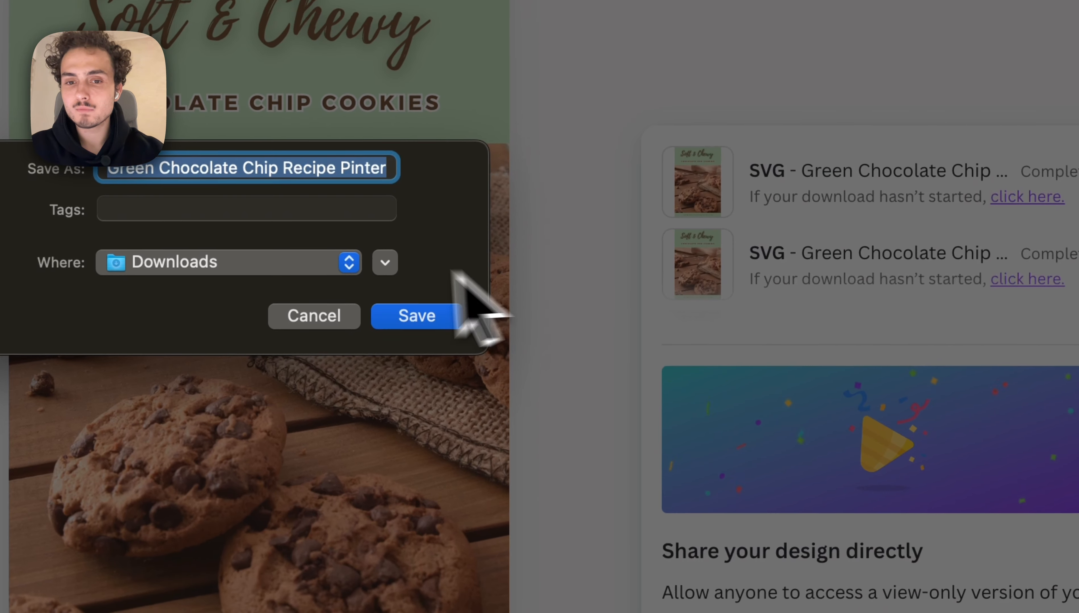
left_click(407, 337)
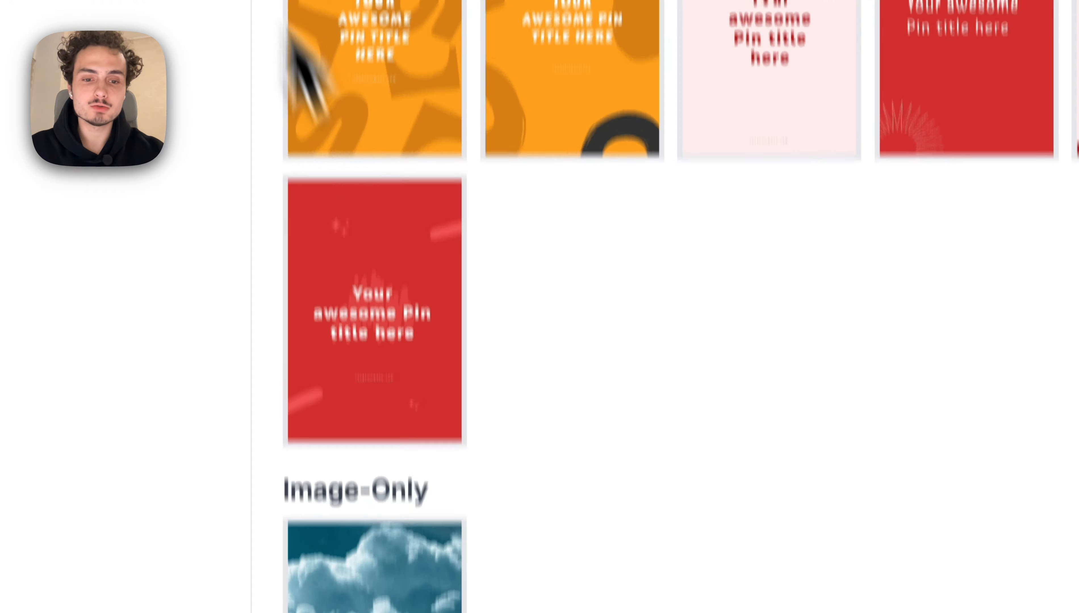
Switch to BlogToPin and import Green Chocolate Chip Recipe Pinterest Graphic (4).svg from Downloads as a custom Canva template
left_click(361, 518)
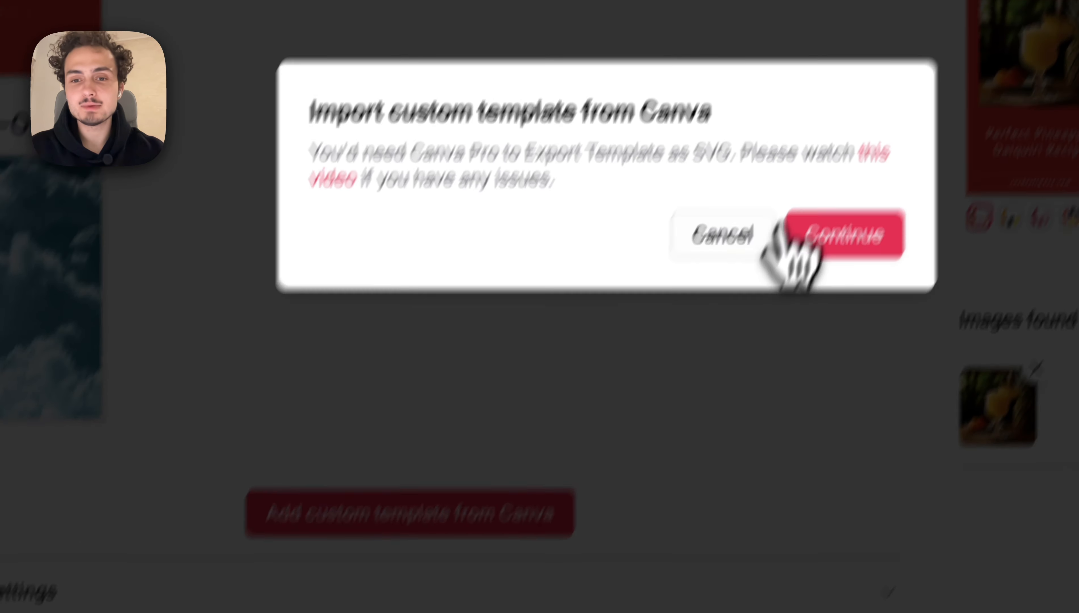
left_click(816, 202)
left_click(629, 428)
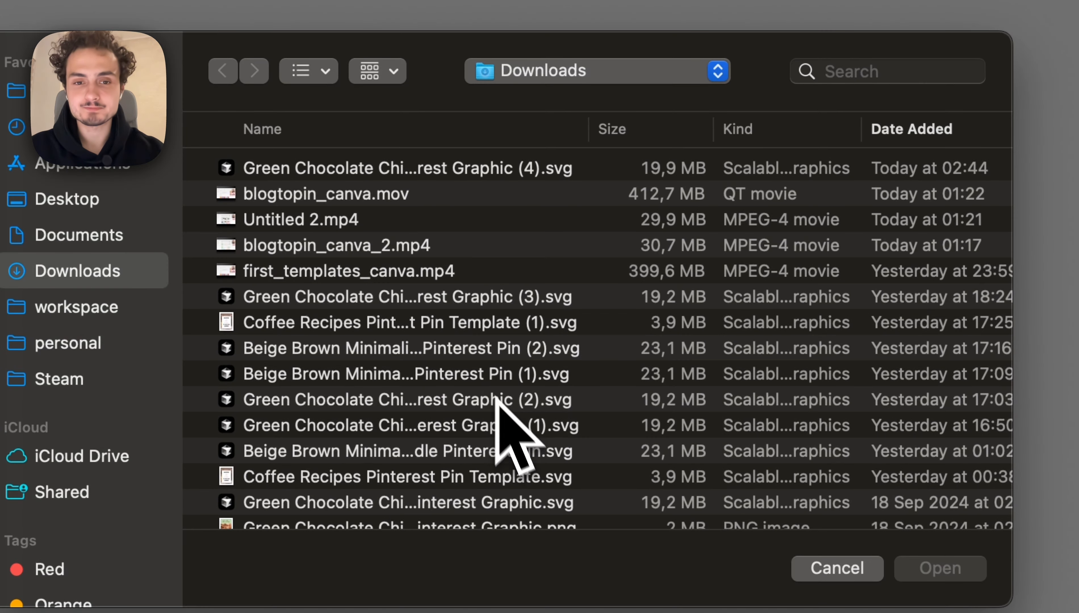
double_click(361, 169)
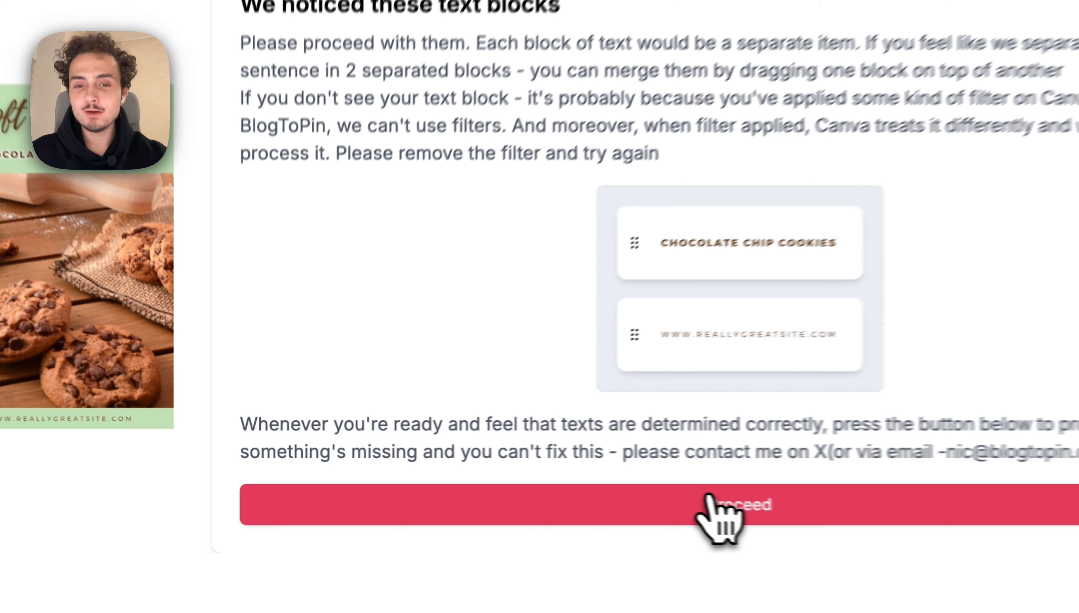
Accept the detected text blocks, make the "CHOCOLATE CHIP COOKIES" text dynamic, and move its replacement text down onto the cookie image in the preview
left_click(556, 488)
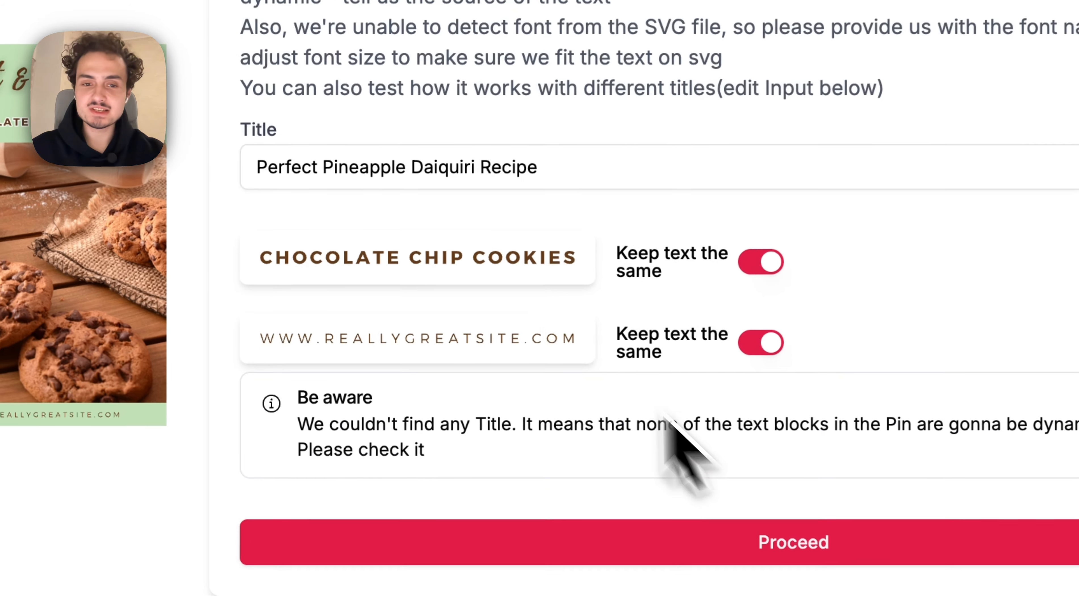
left_click(766, 258)
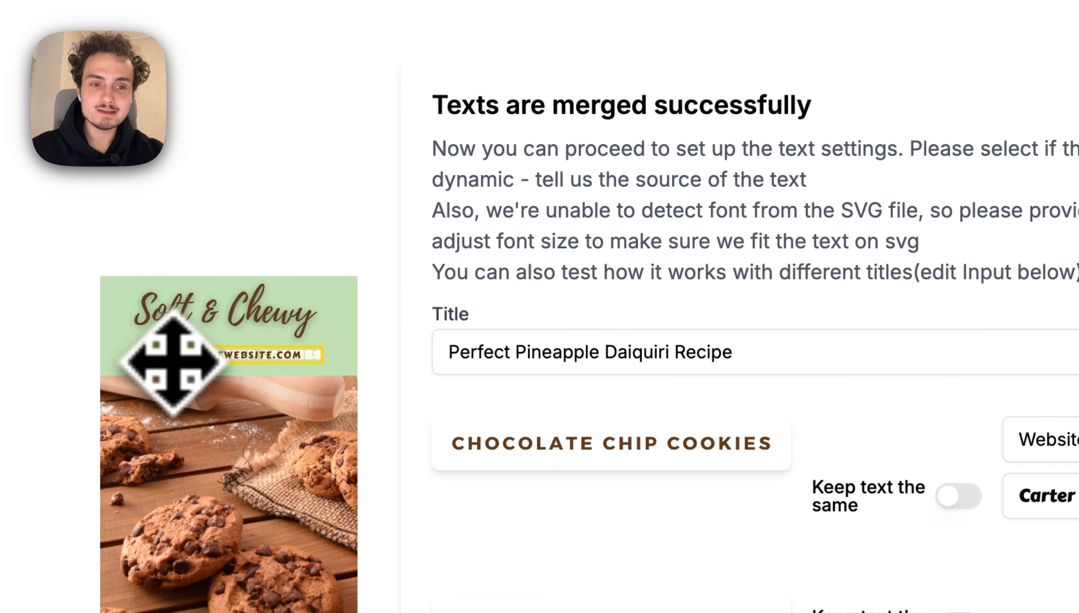
left_click_drag(173, 362, 172, 514)
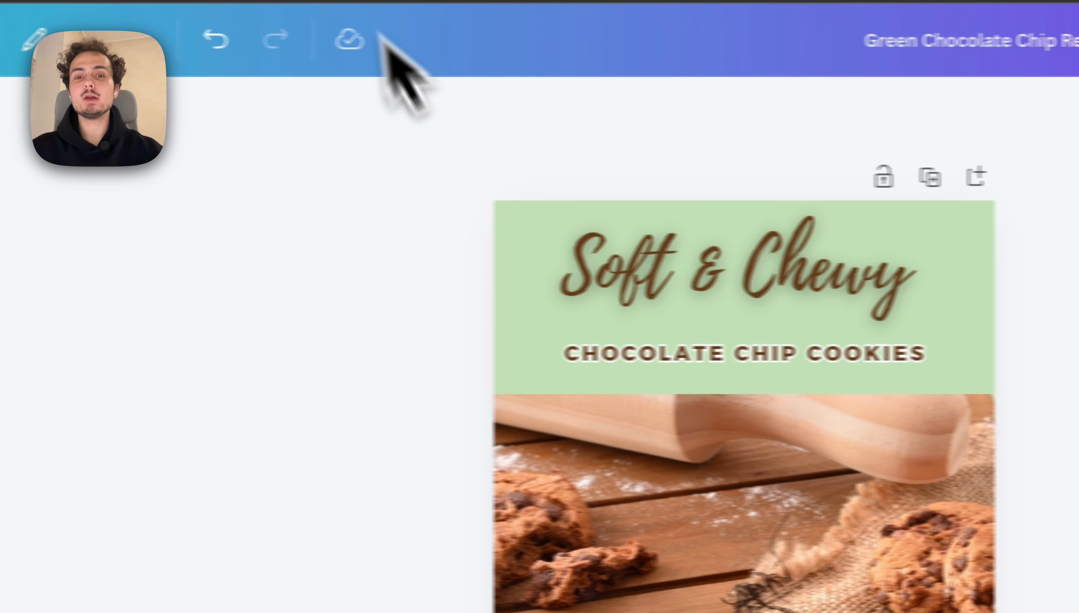
Return to the Canva design and inspect the effect settings of the "Soft & Chewy" heading
left_click(730, 307)
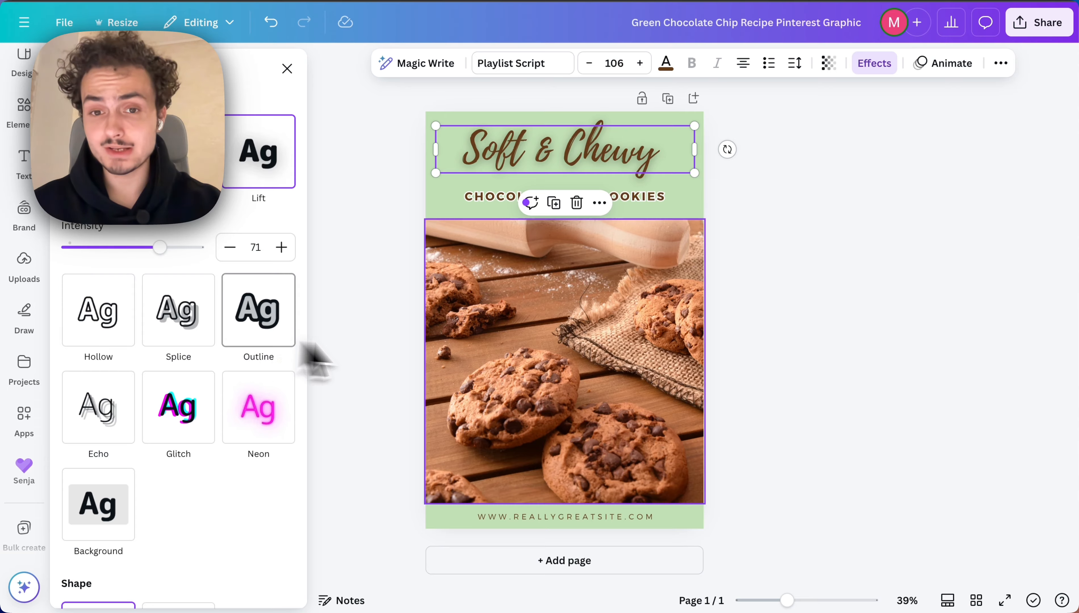
left_click(627, 362)
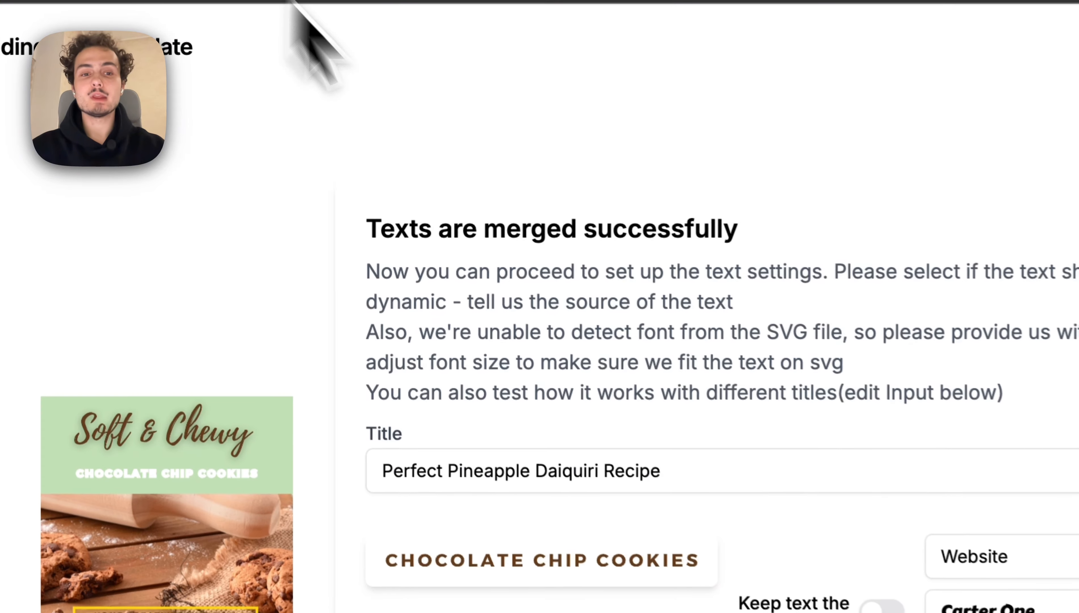
Discard the current template import and import Green Chocolate Chip Recipe Pinterest Graphic (3).svg from Downloads as a custom Canva template instead
left_click(1055, 43)
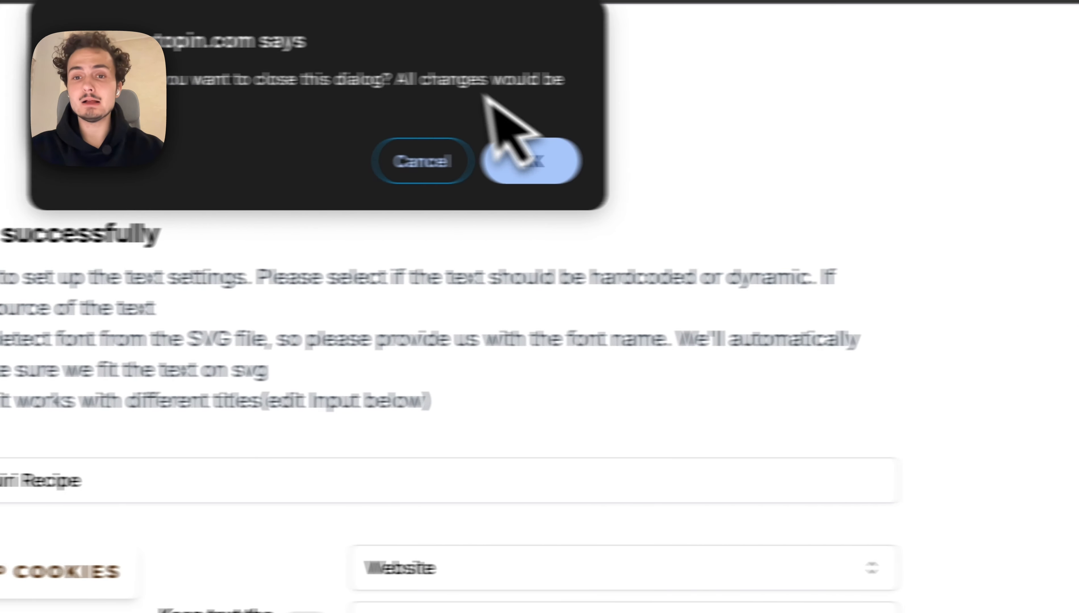
left_click(530, 159)
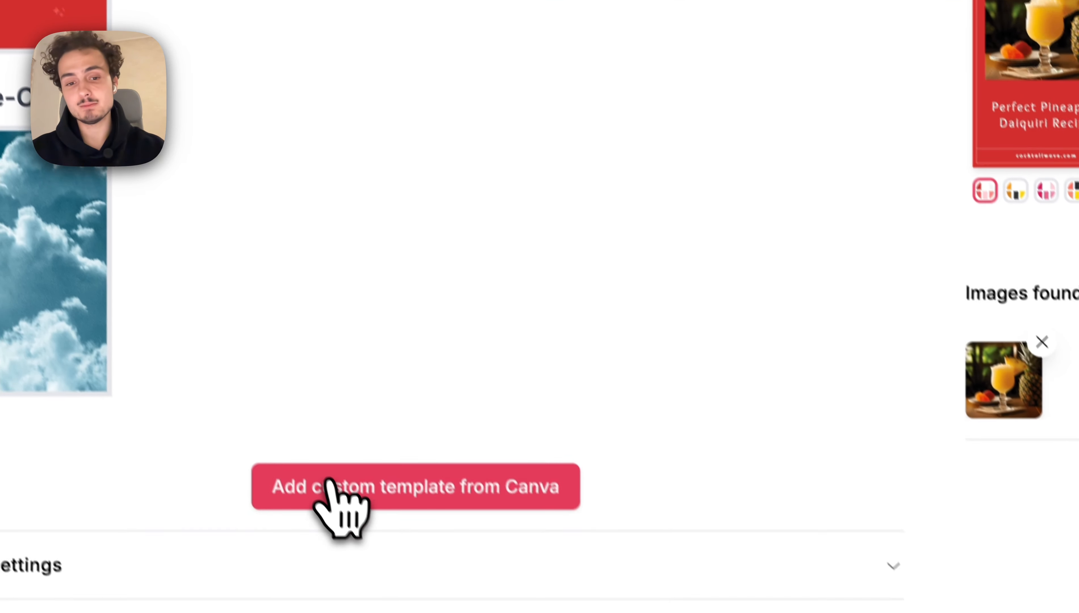
left_click(336, 489)
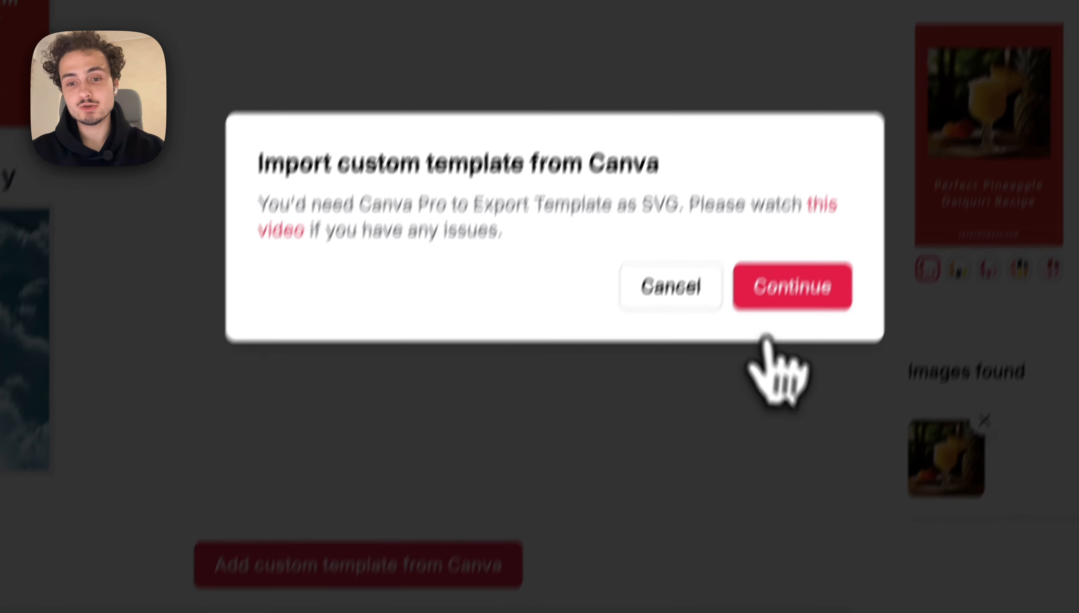
left_click(780, 300)
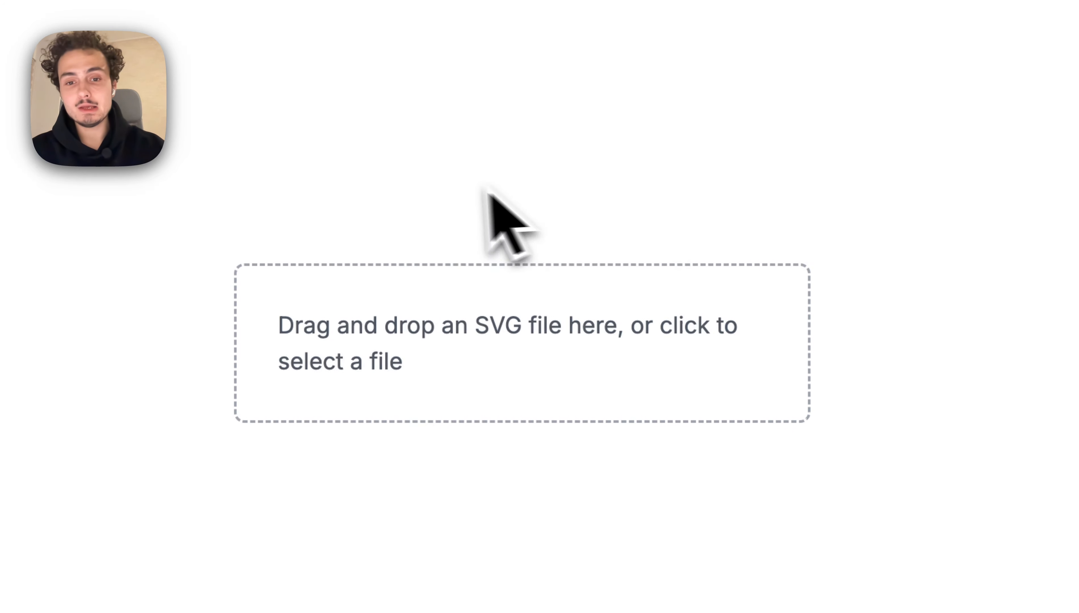
left_click(472, 352)
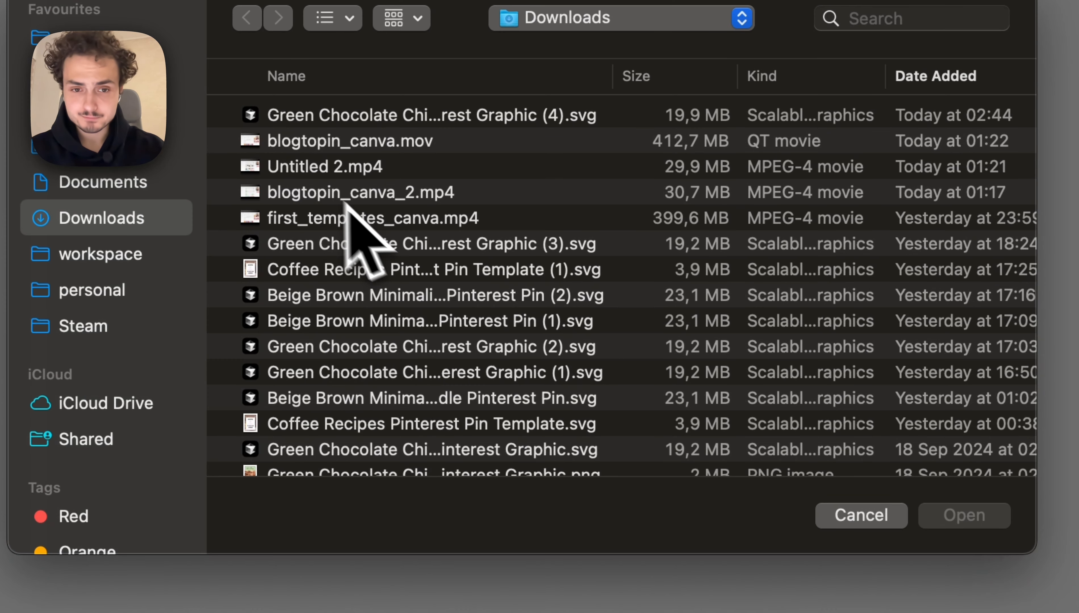
double_click(317, 244)
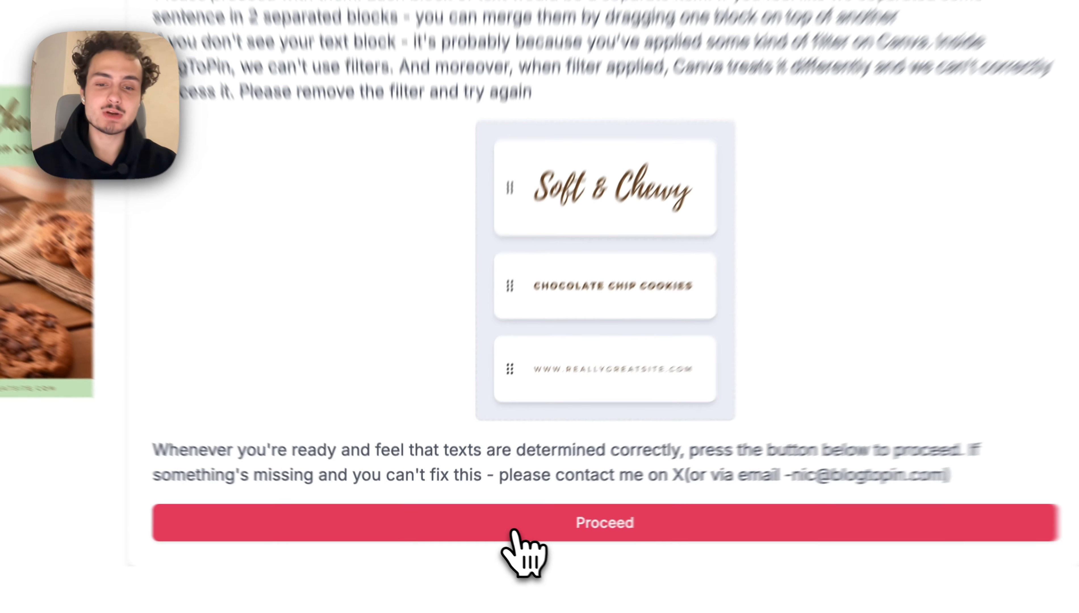
Accept the detected text blocks, make the "Soft & Chewy" and "CHOCOLATE CHIP COOKIES" texts dynamic, and adjust the heading's text box in the preview
left_click(488, 533)
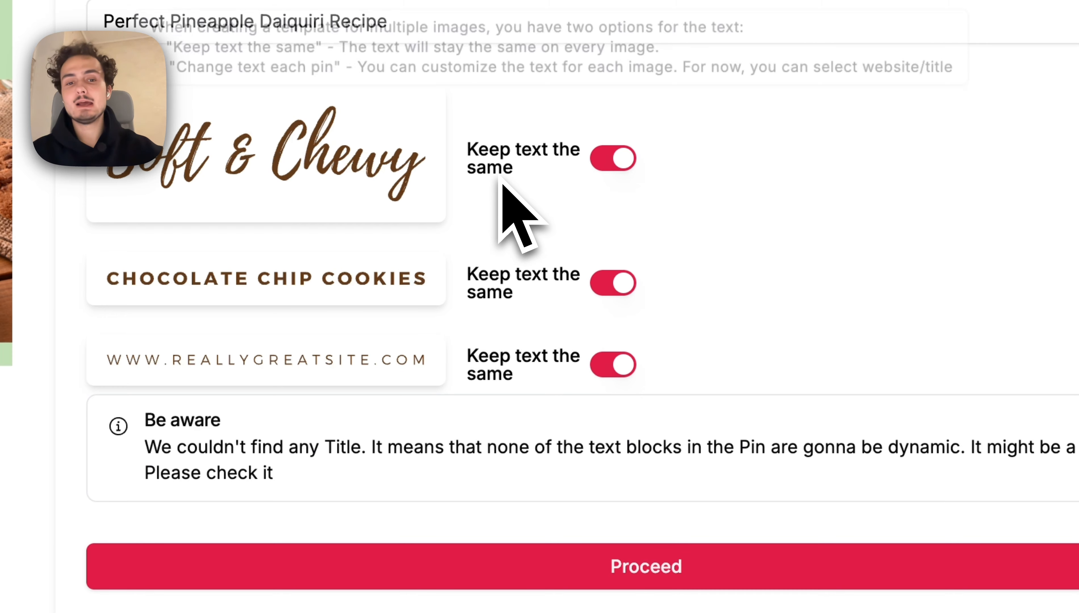
left_click(616, 159)
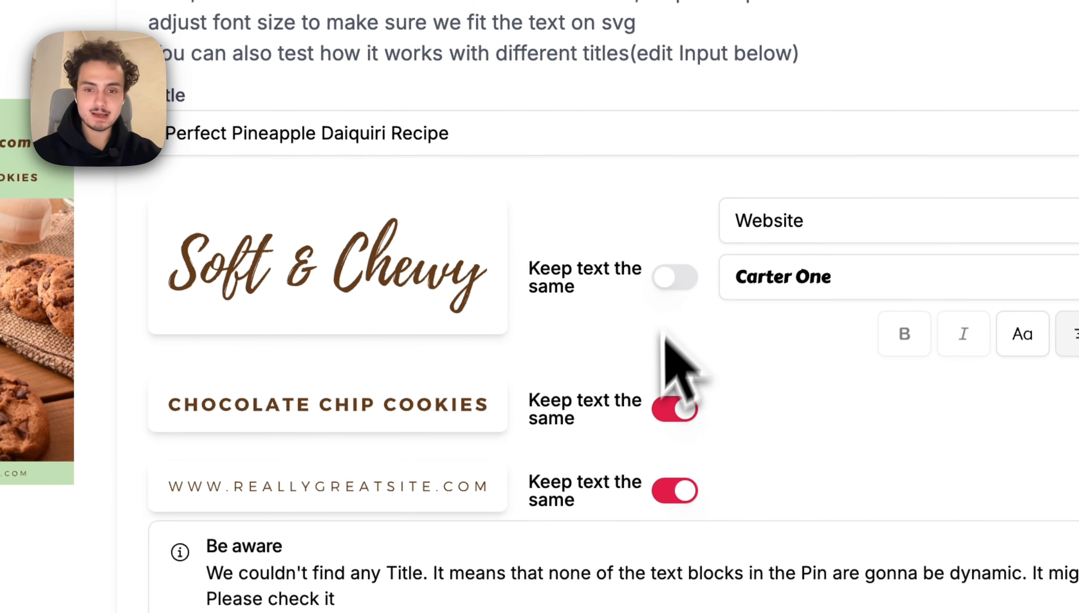
left_click(648, 356)
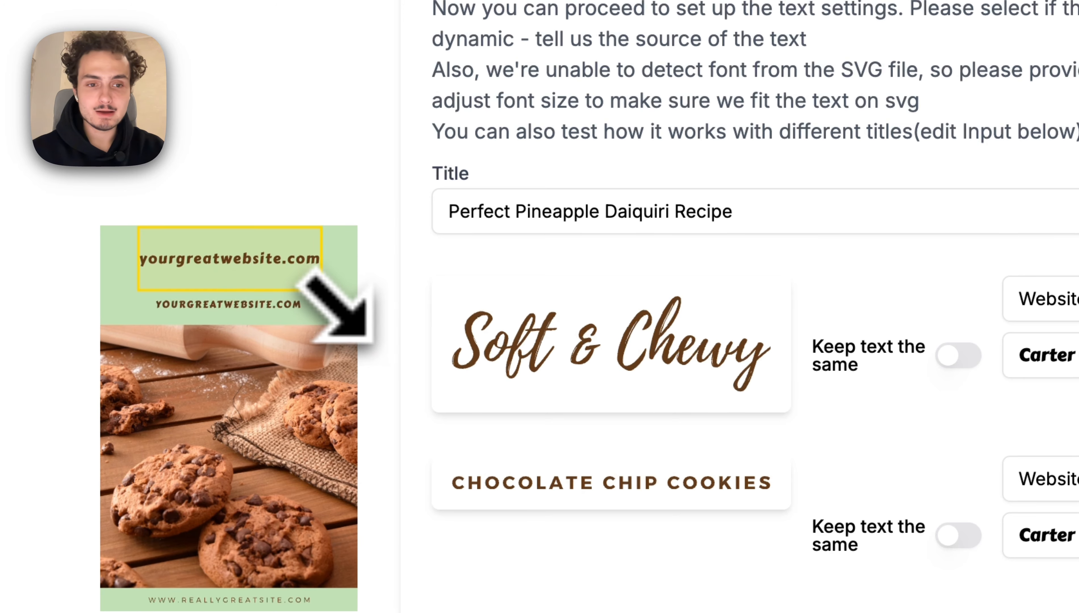
left_click_drag(313, 289, 257, 296)
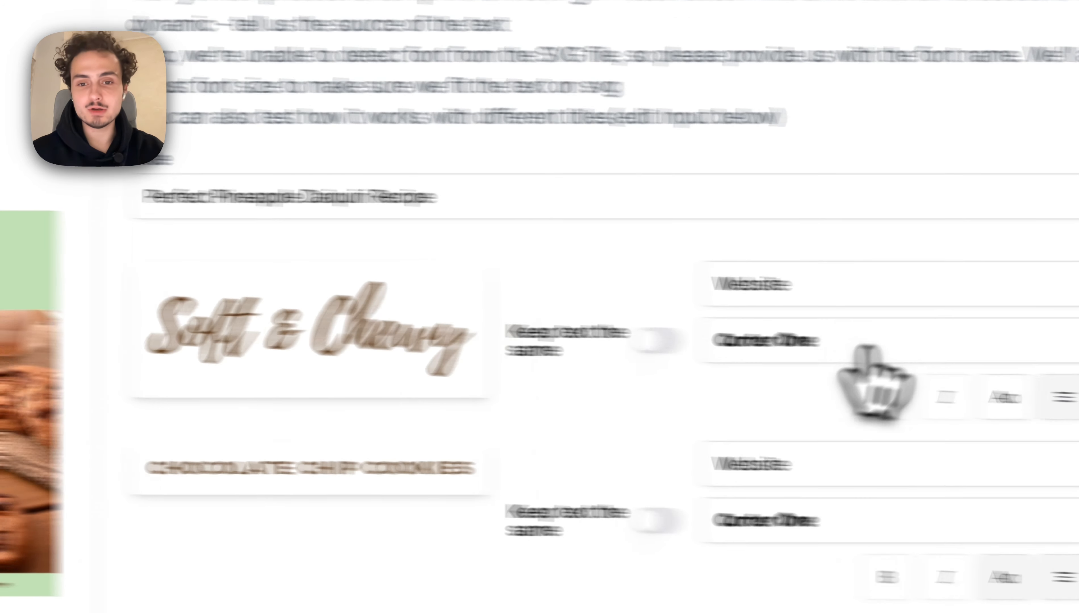
Source the "Soft & Chewy" text from Number and "CHOCOLATE CHIP COOKIES" from Title, using "10 best cocktail recipes" as the test title
left_click(1062, 299)
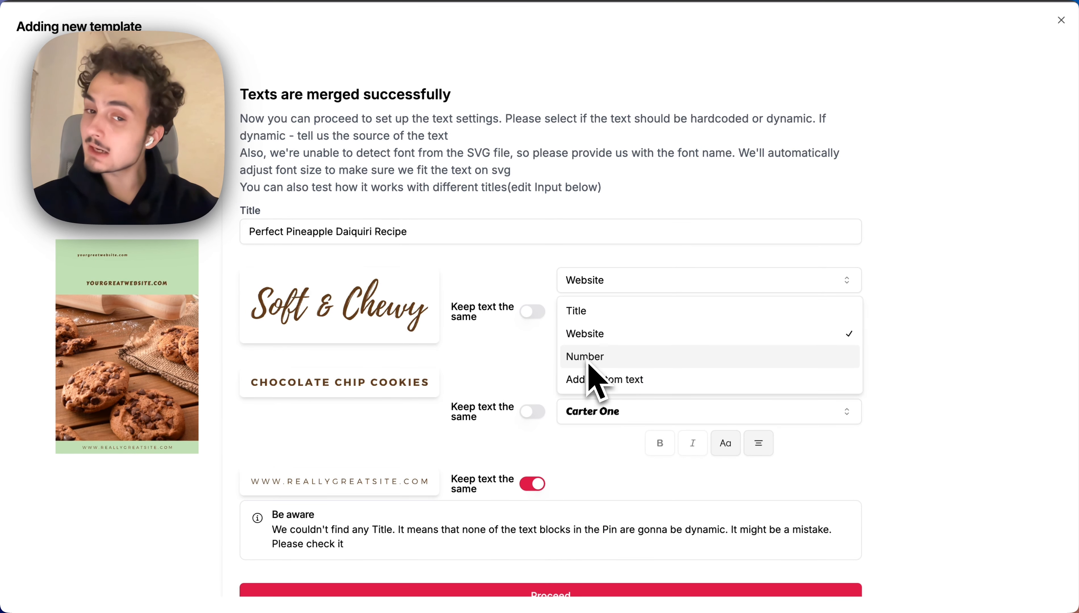
left_click(590, 359)
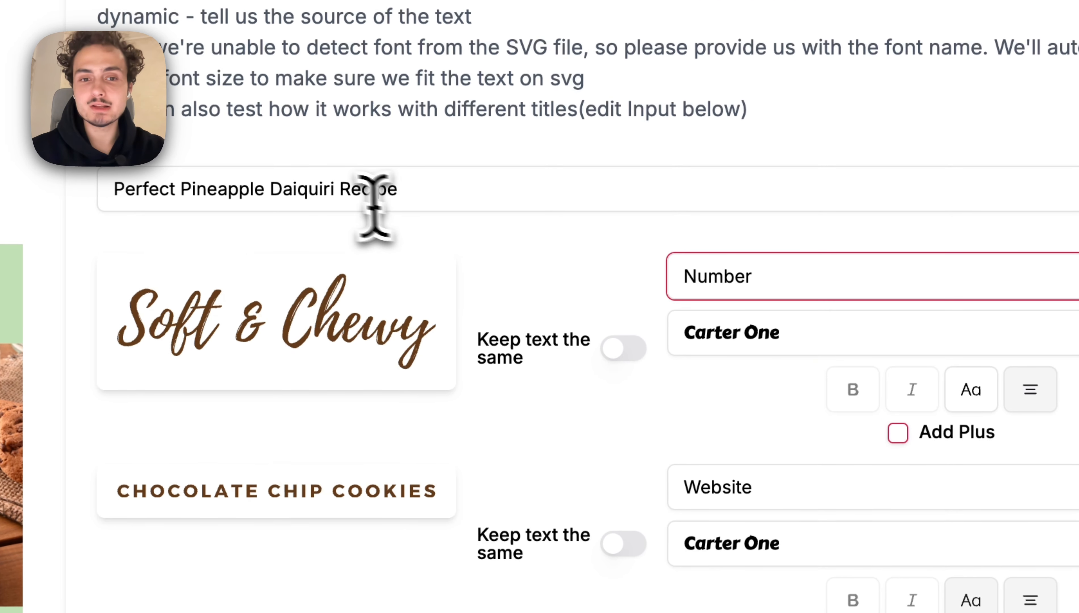
left_click(334, 195)
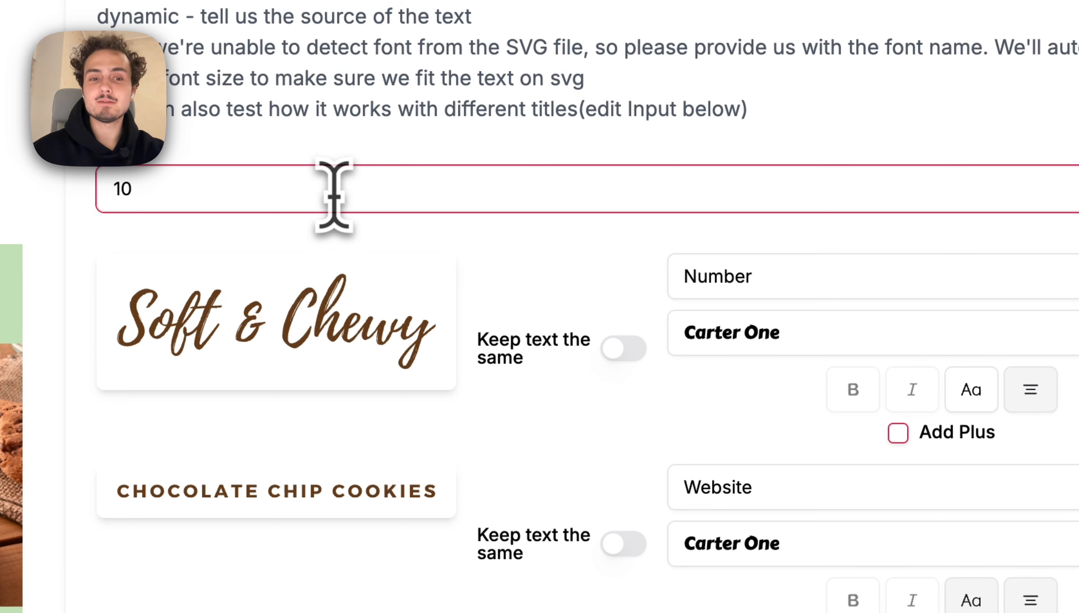
type("10")
type(" best cocktail r")
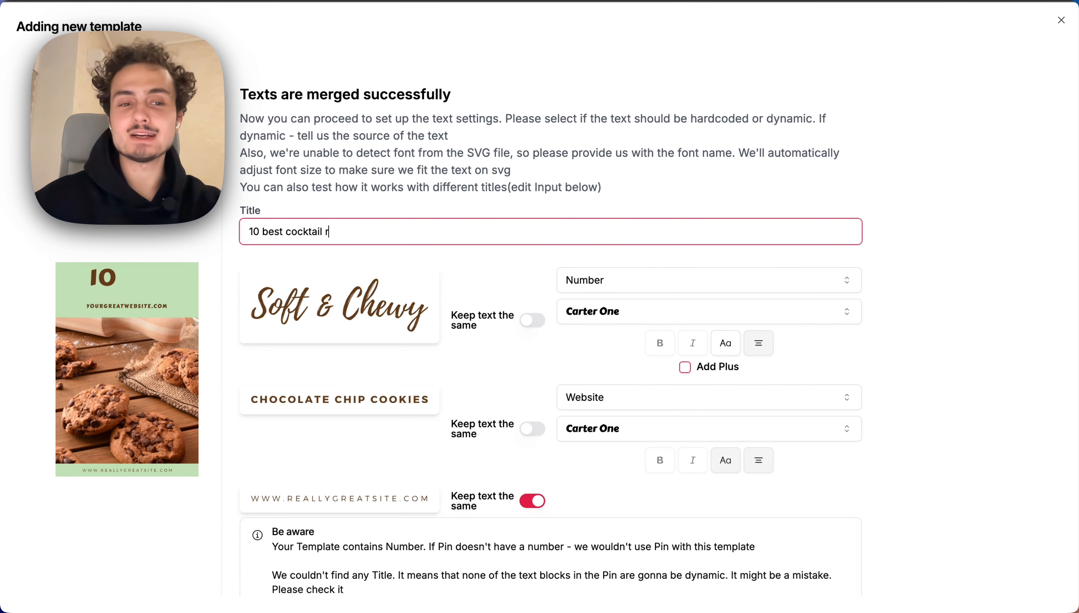
type("ecipes")
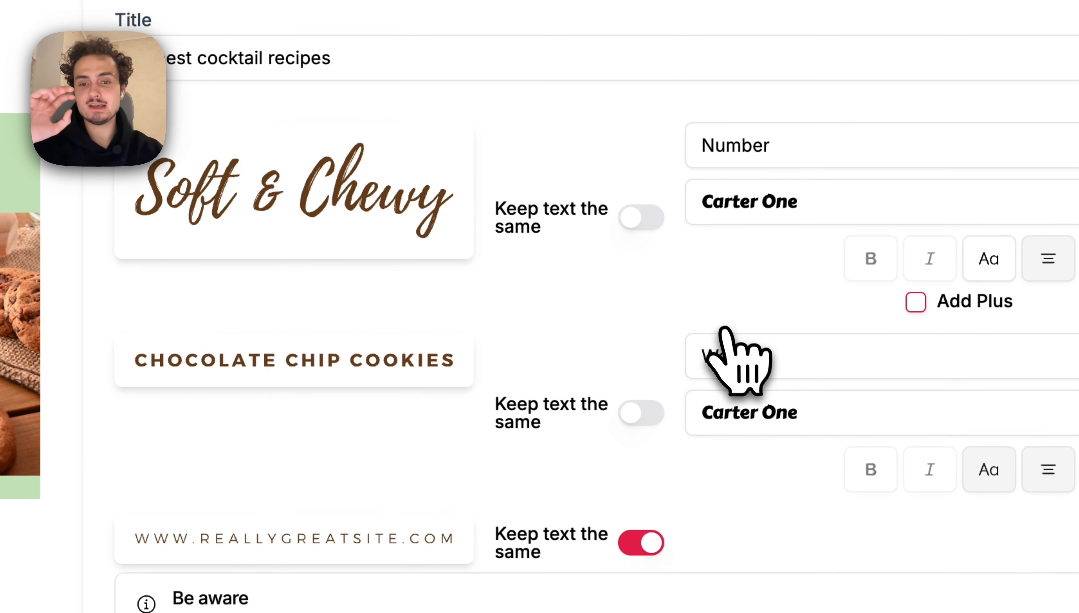
left_click(734, 352)
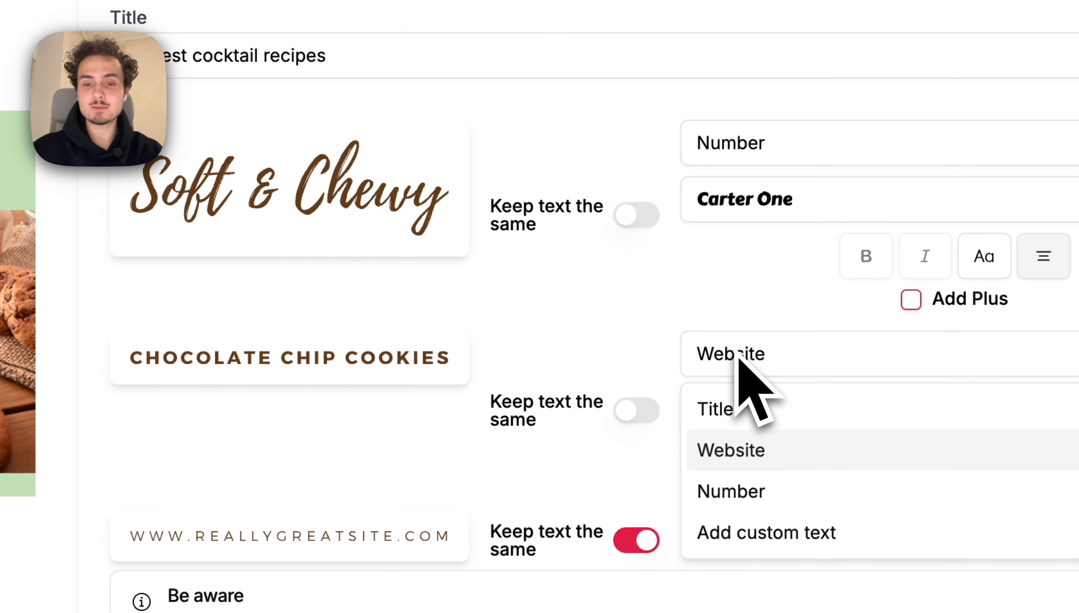
left_click(728, 412)
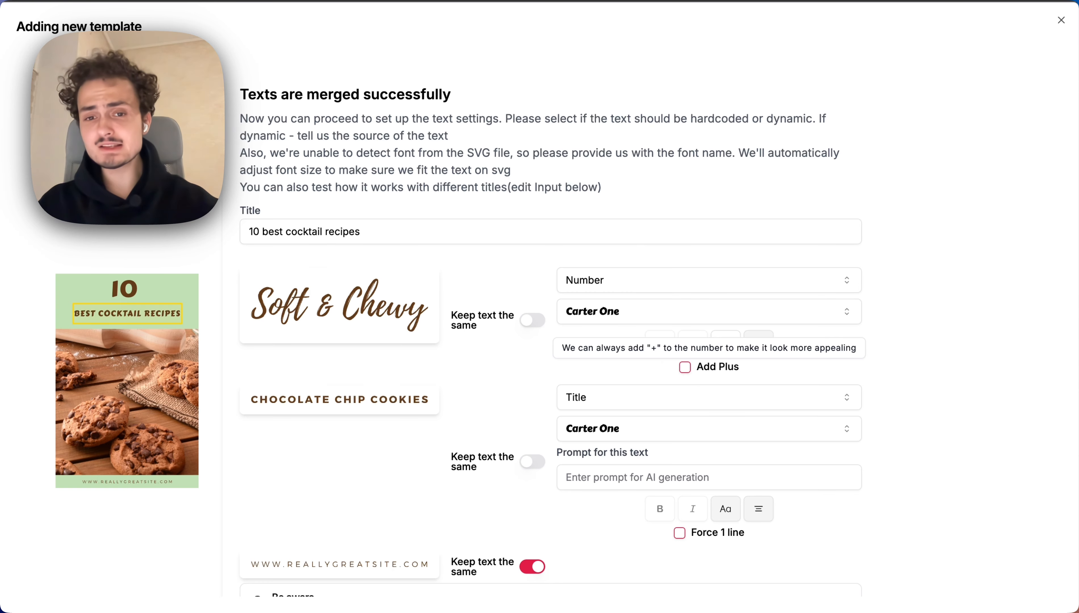
Add a plus to the number text, adjust its placement in the preview, and discard the unfinished template
left_click(685, 367)
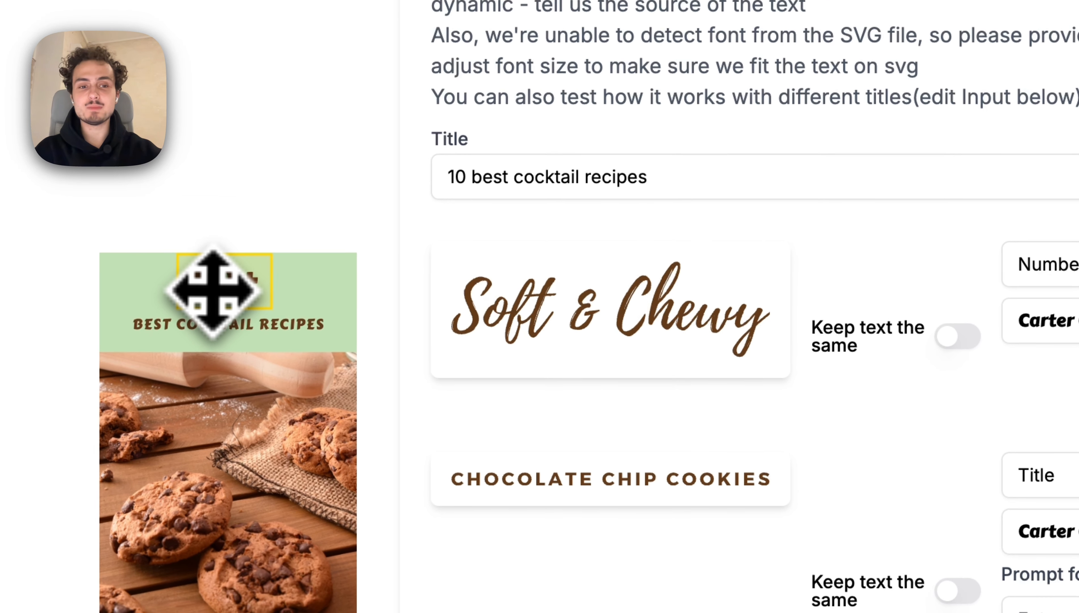
left_click_drag(206, 300, 208, 303)
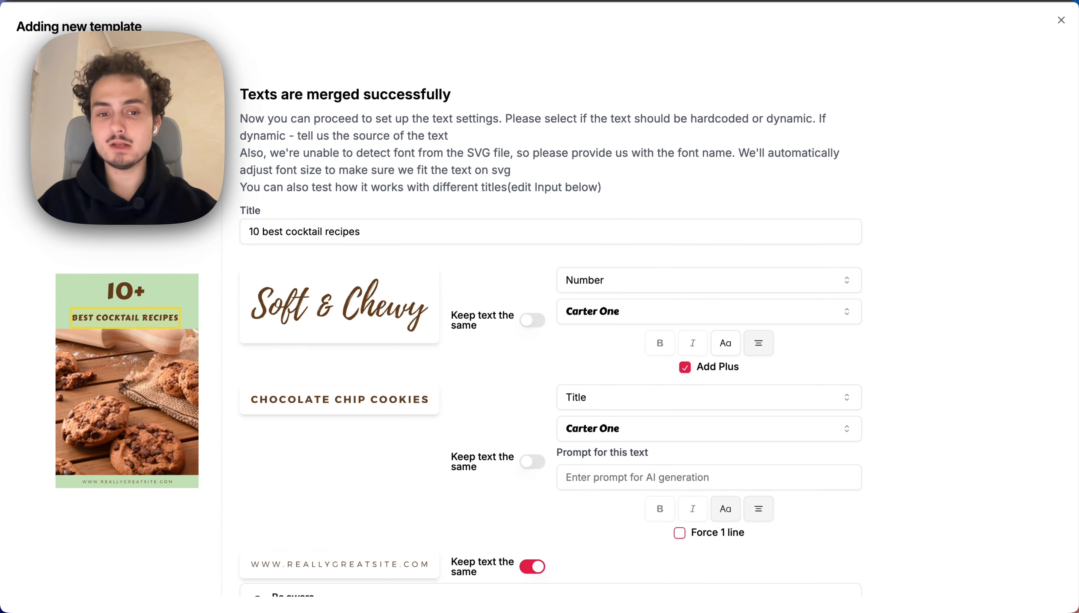
scroll(431, 284, "down", 1)
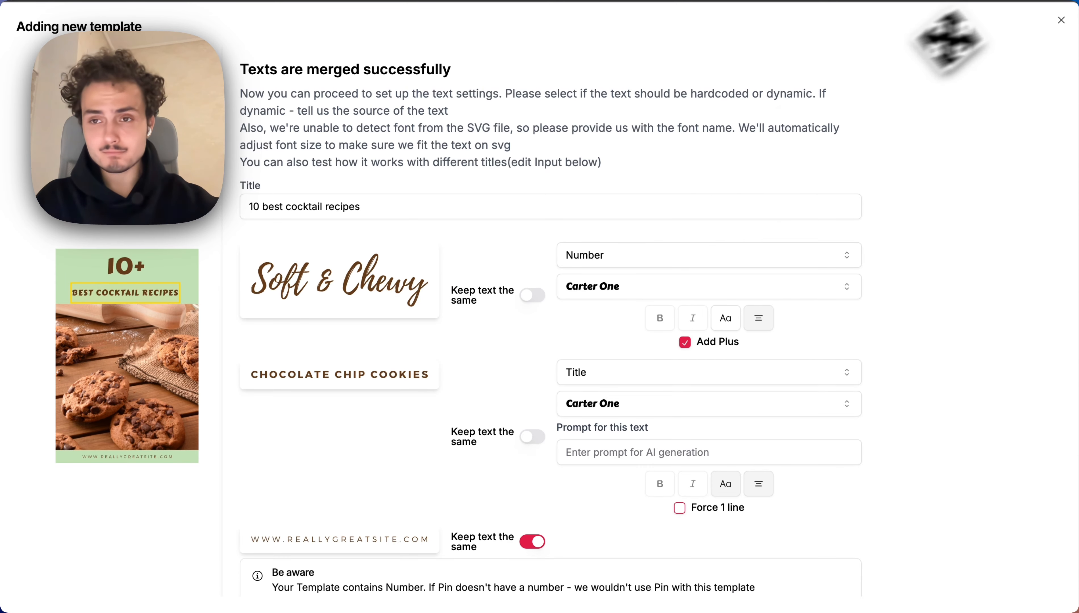
left_click(1061, 20)
left_click(656, 79)
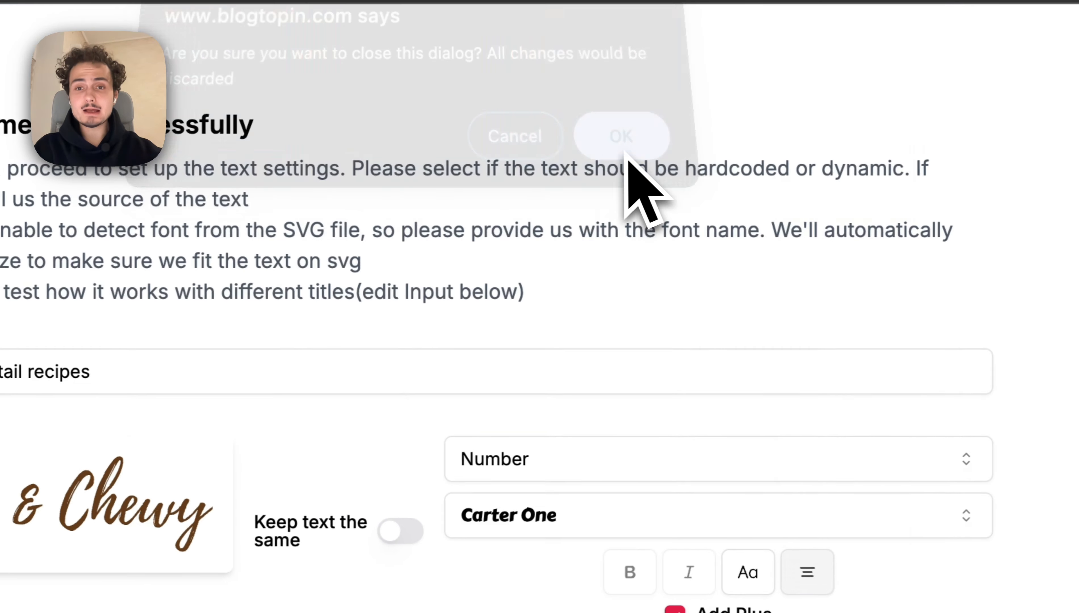
Go to the home page and fill in the gaps to generate extra pins for the site
scroll(301, 125, "up", 20)
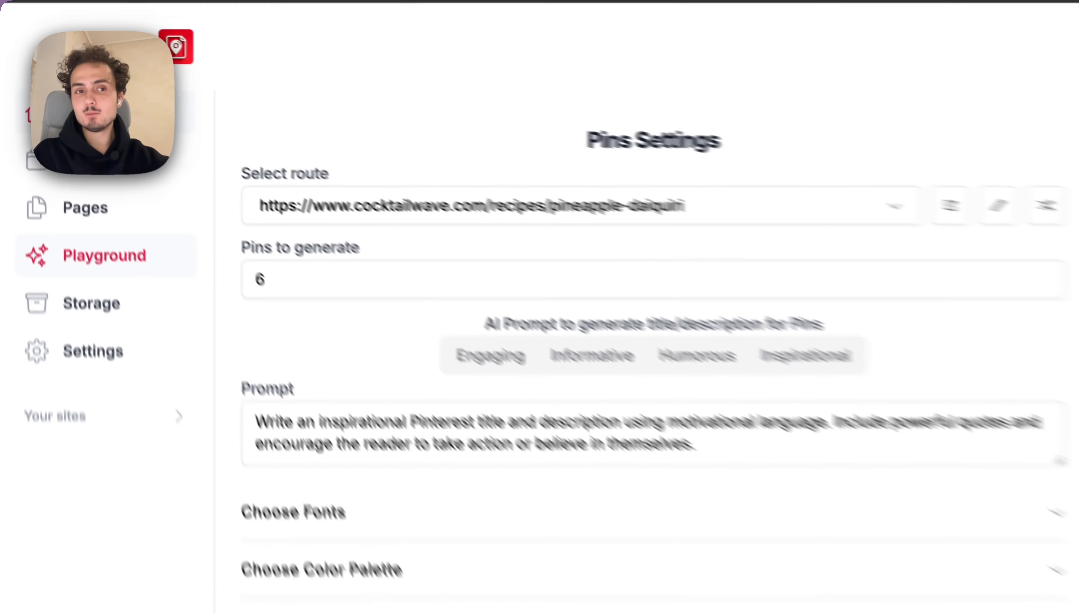
left_click(54, 103)
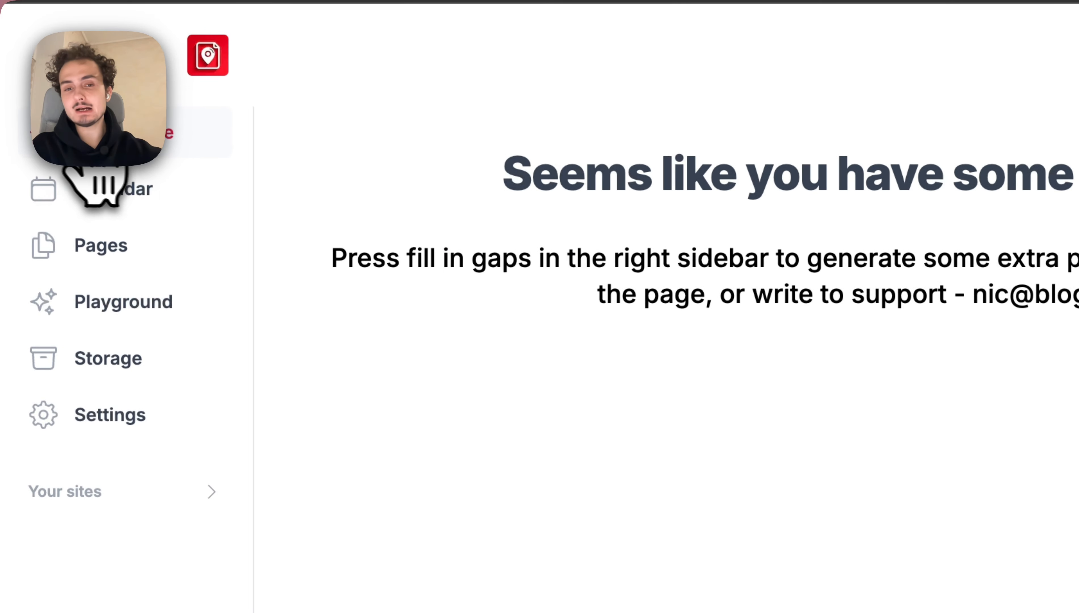
left_click(852, 403)
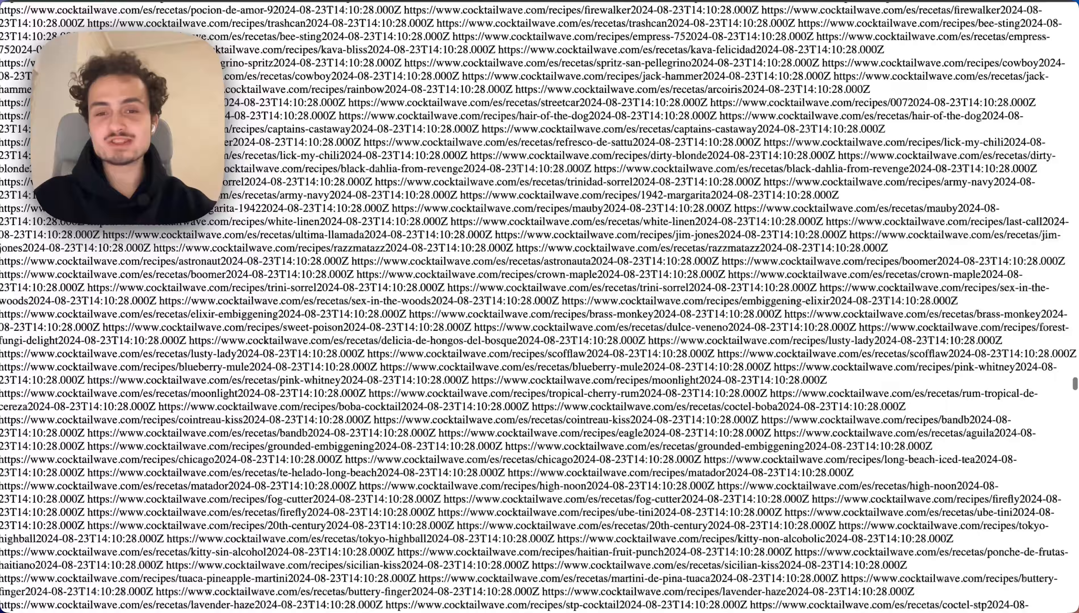
Look through the site's sitemap and the groups of pages available for pins
scroll(460, 174, "down", 10)
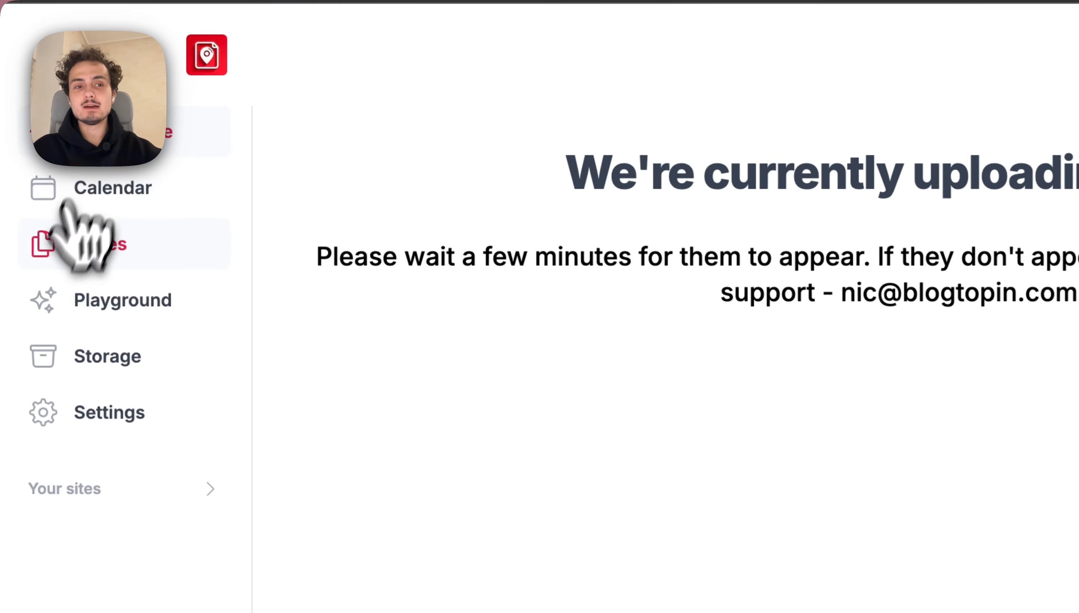
left_click(56, 259)
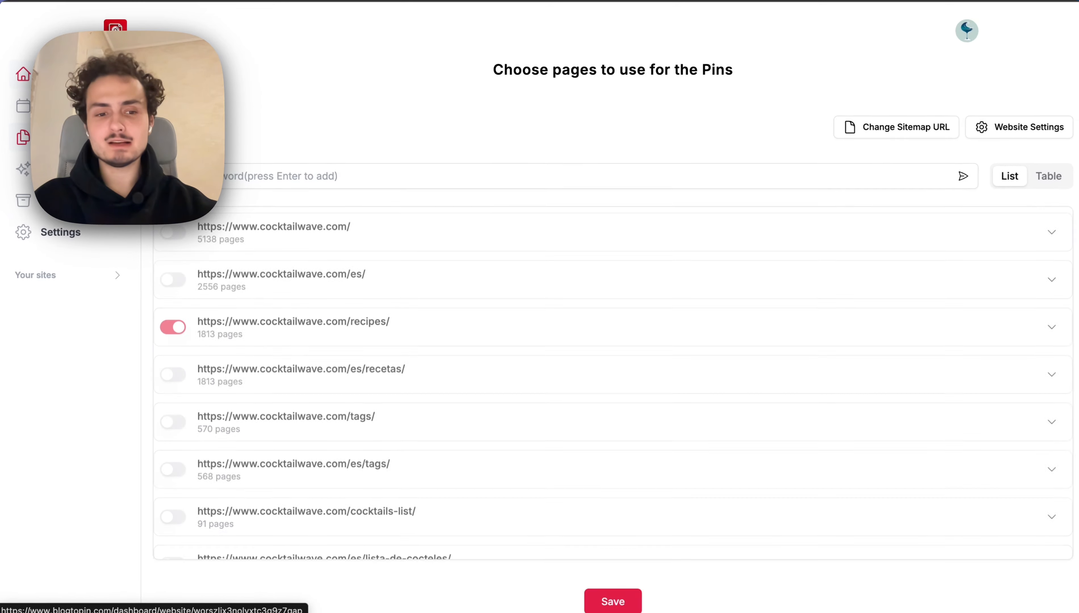
scroll(813, 366, "down", 1)
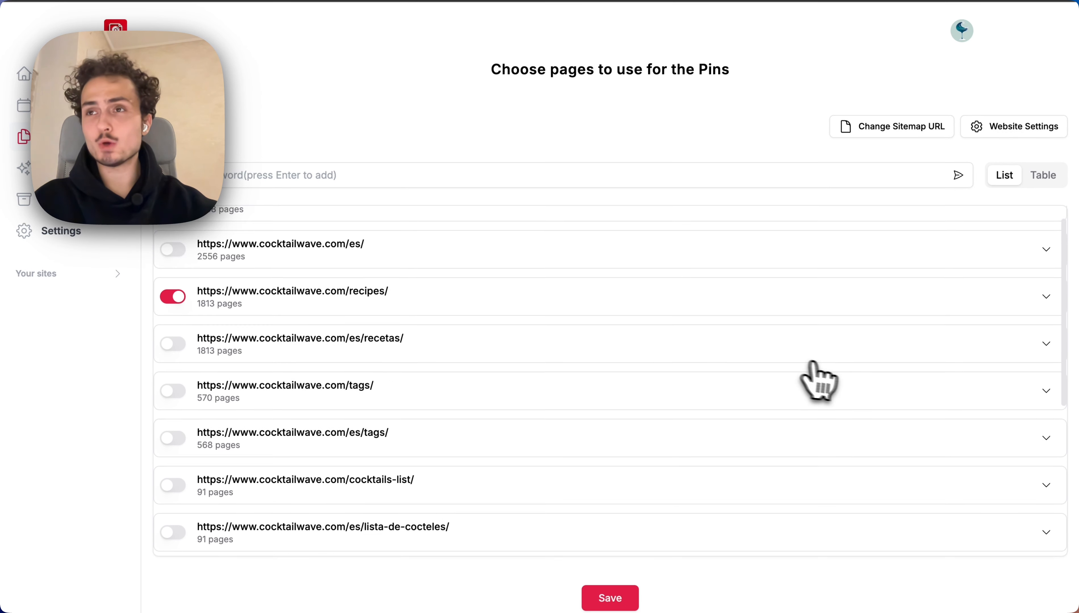
scroll(826, 381, "down", 3)
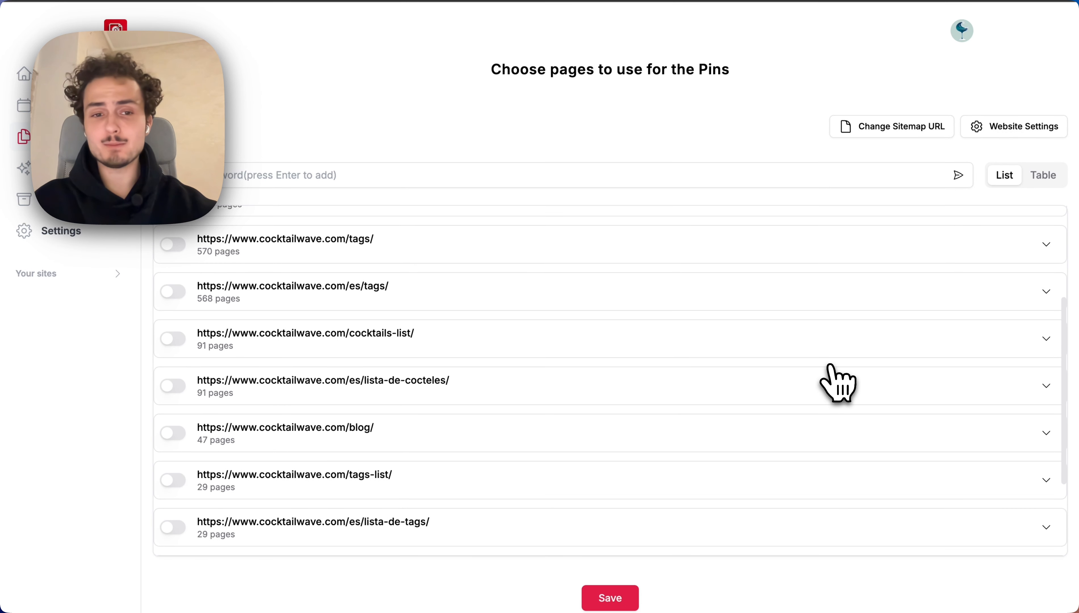
scroll(837, 380, "up", 4)
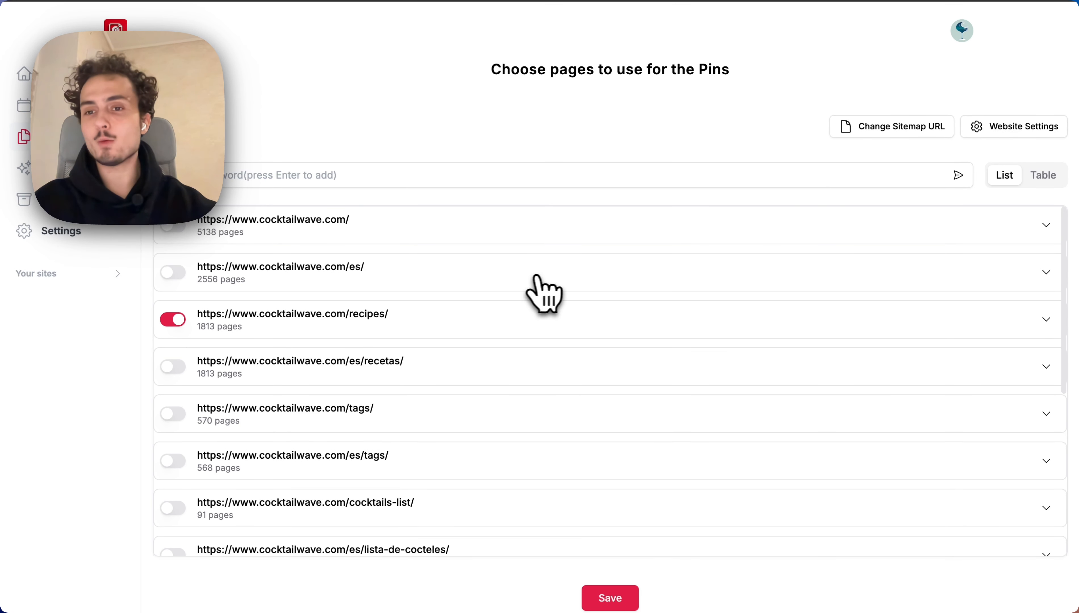
Expand the cocktailwave.com/recipes/ group, view the keyword editor for its b52 page, and browse the recipe pages
left_click(1046, 320)
left_click(1041, 357)
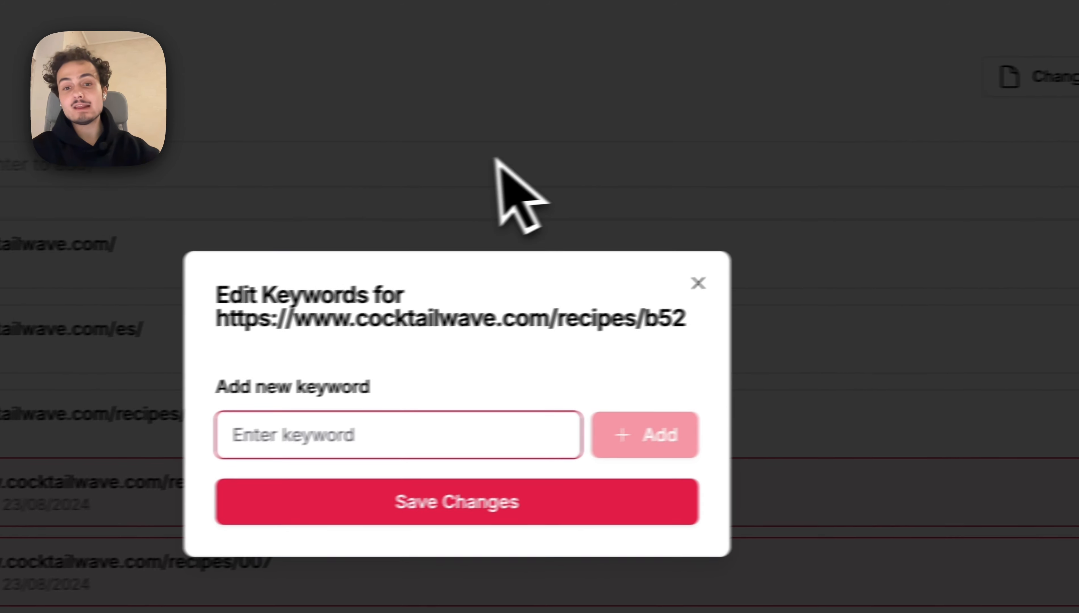
left_click(534, 123)
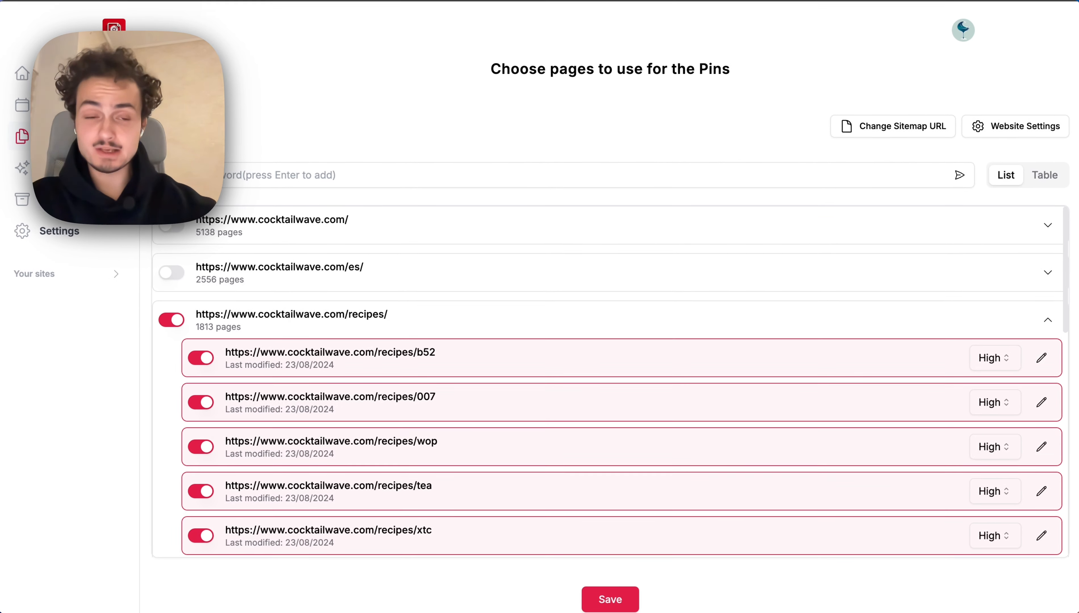
scroll(565, 368, "down", 10)
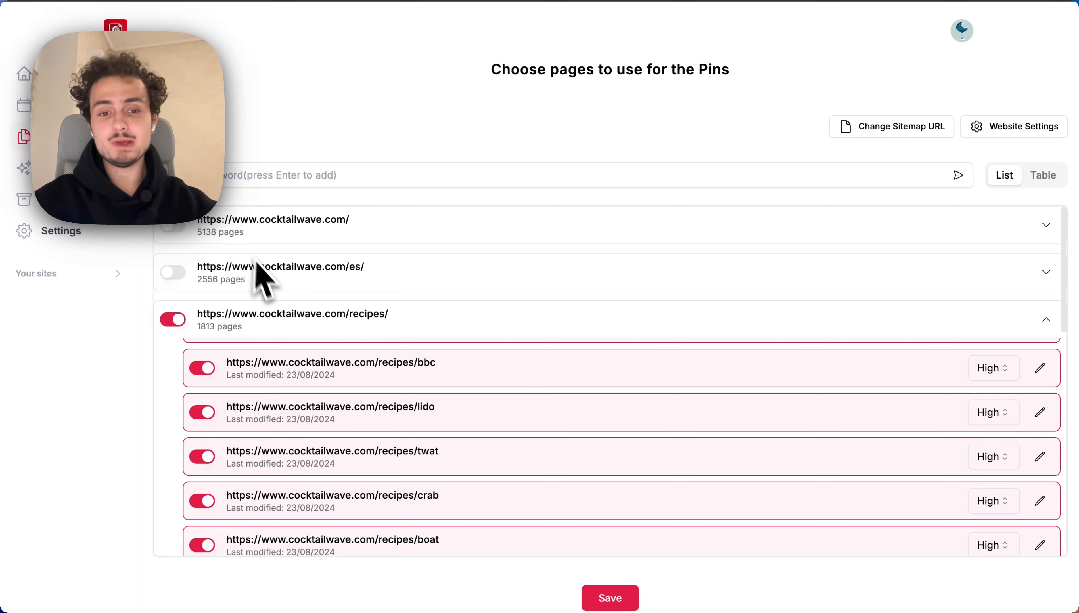
Return to the home page and review the generated pins awaiting approval
left_click(88, 82)
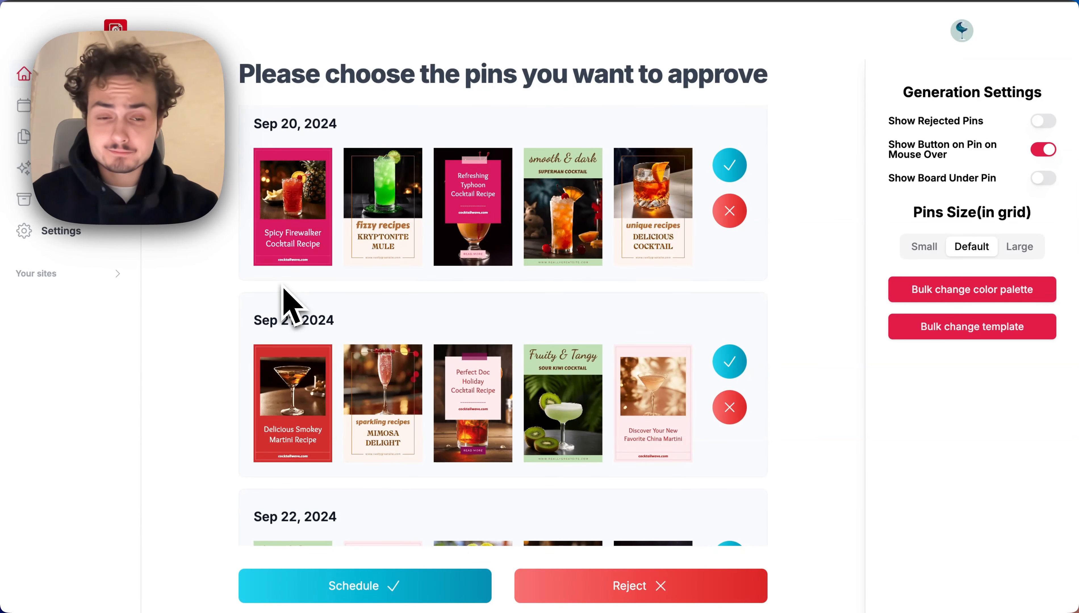
scroll(638, 287, "down", 20)
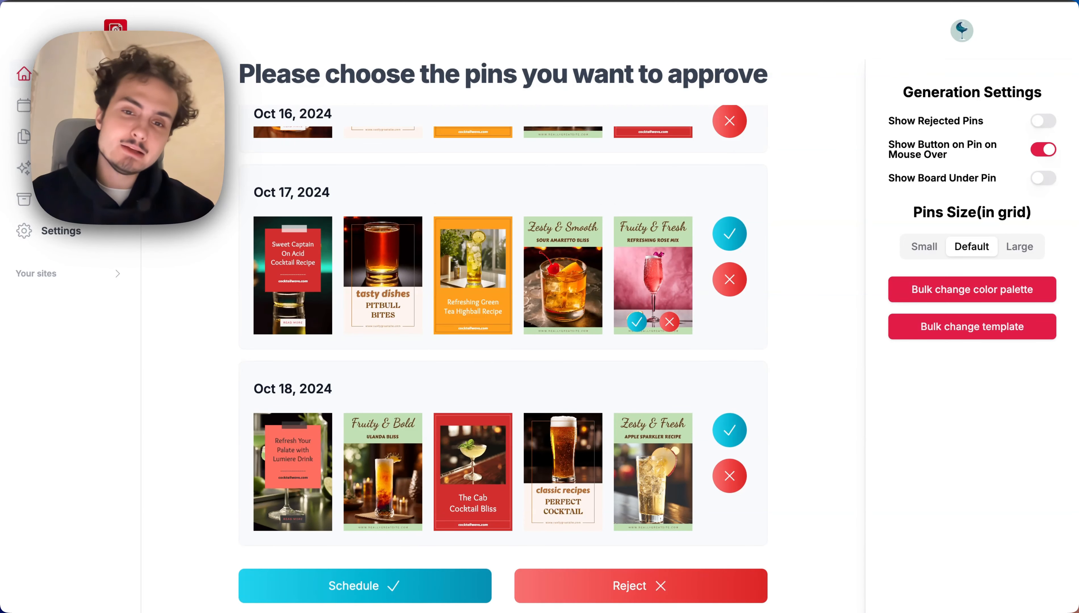
scroll(647, 291, "up", 20)
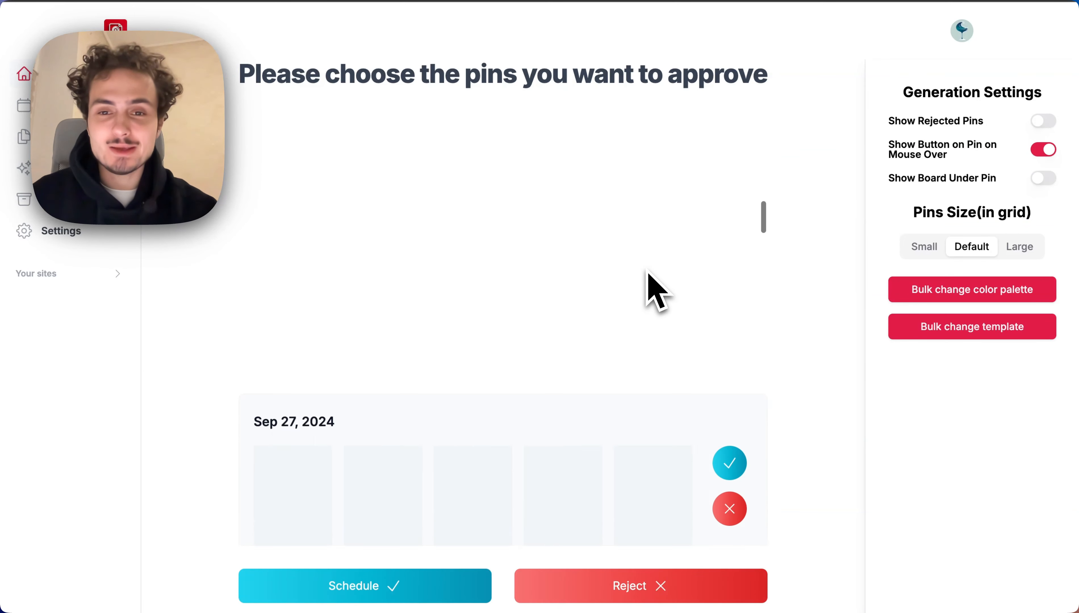
Browse the pins awaiting approval from Sep 20, 2024 onward and view the details of the Spicy Firewalker Cocktail Recipe pin
scroll(650, 289, "down", 7)
scroll(650, 289, "up", 3)
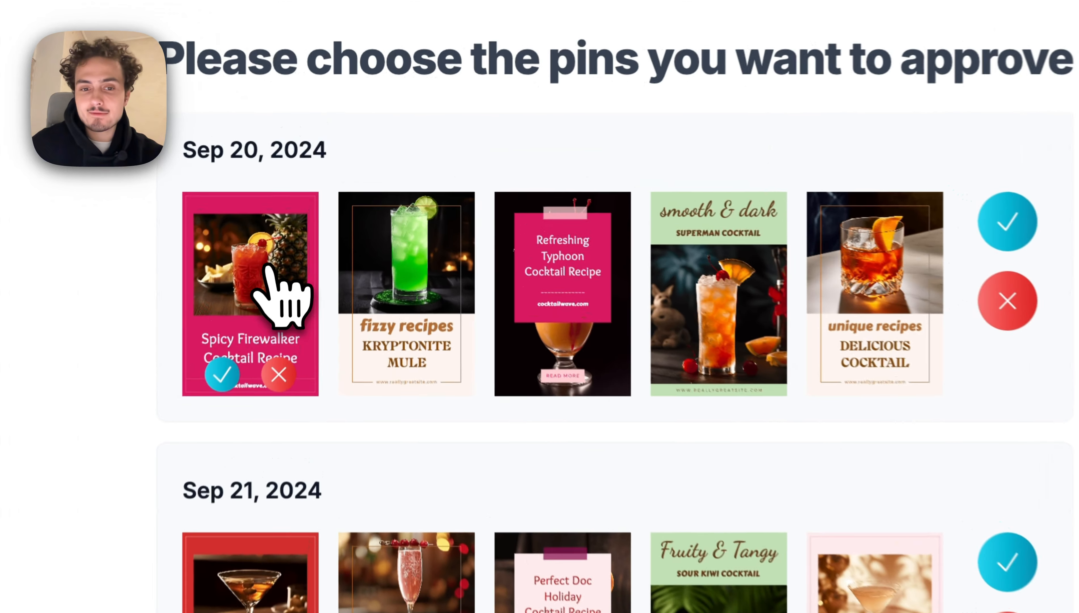
left_click(309, 213)
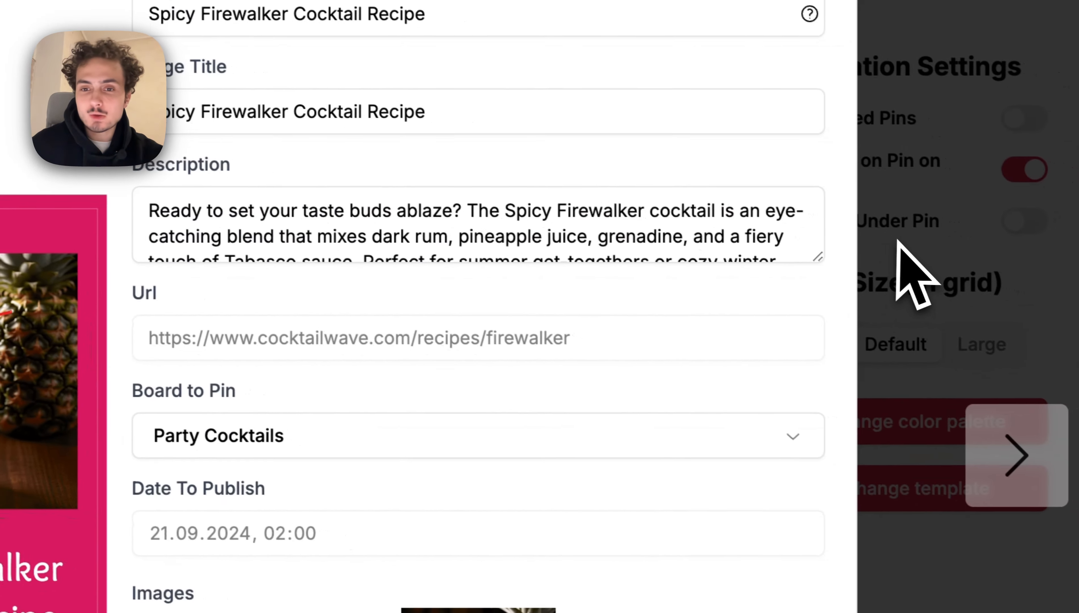
left_click(968, 252)
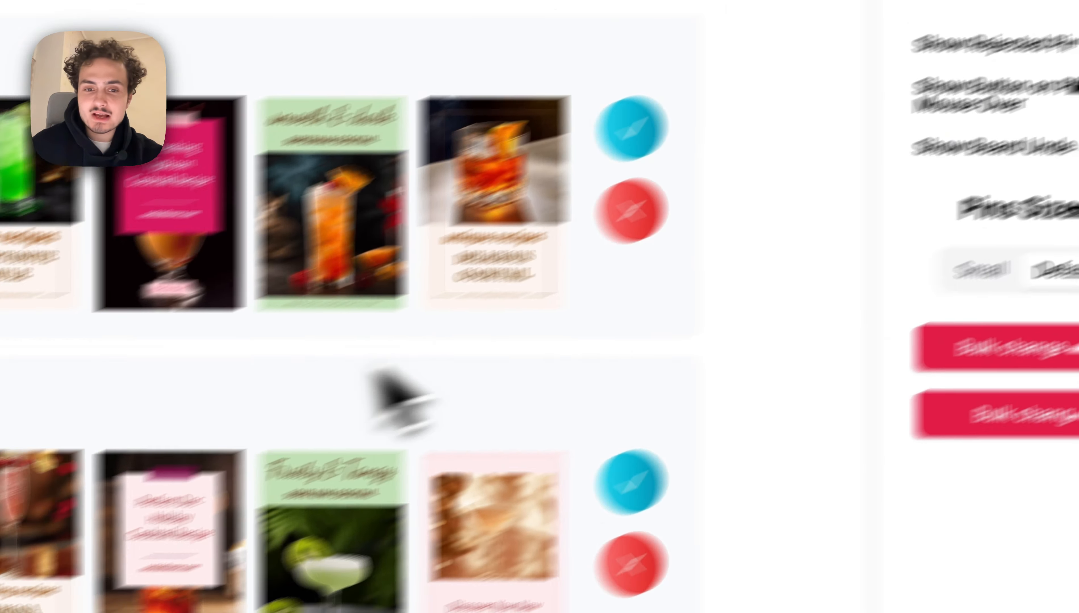
left_click(254, 438)
left_click(1070, 238)
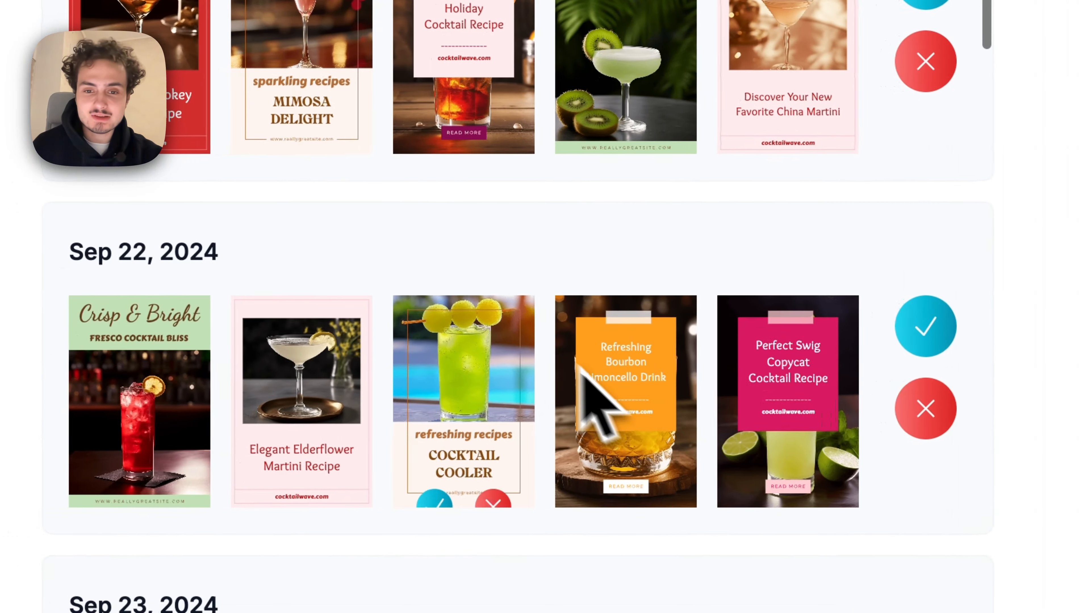
scroll(579, 368, "down", 5)
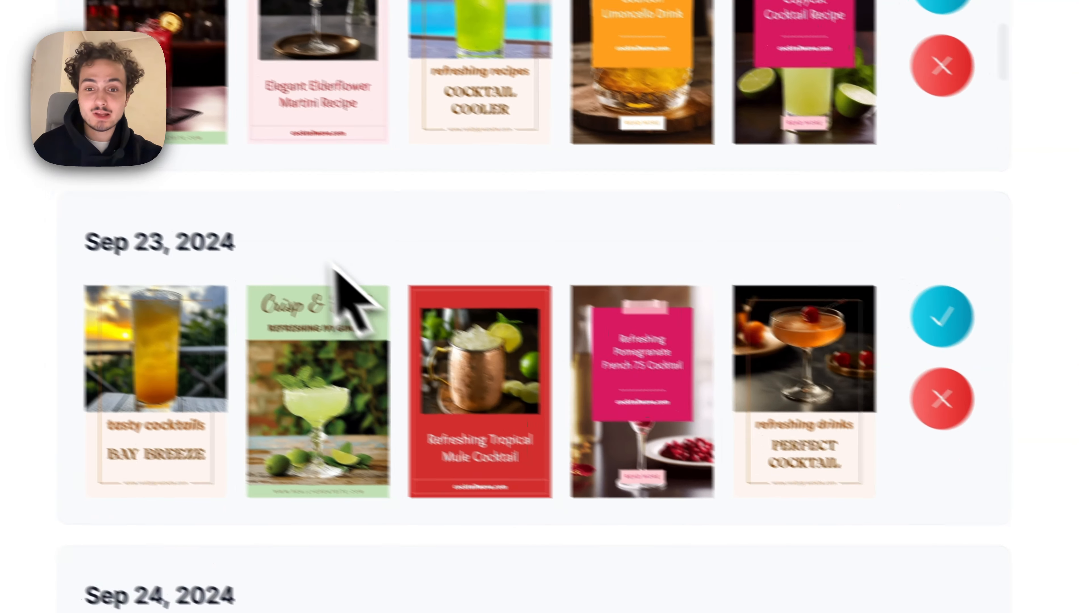
scroll(499, 343, "down", 5)
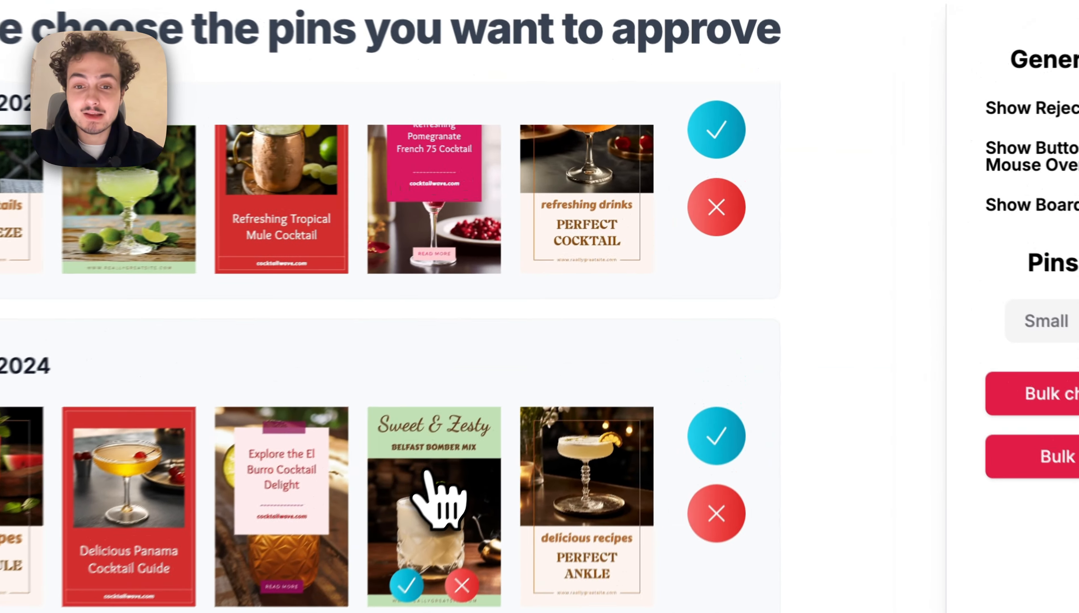
Open the Belfast Bomber pin and try replacing its second custom title with fsdfkdfkdk and its Pinterest title with gfdgkfgfdkg
left_click(557, 369)
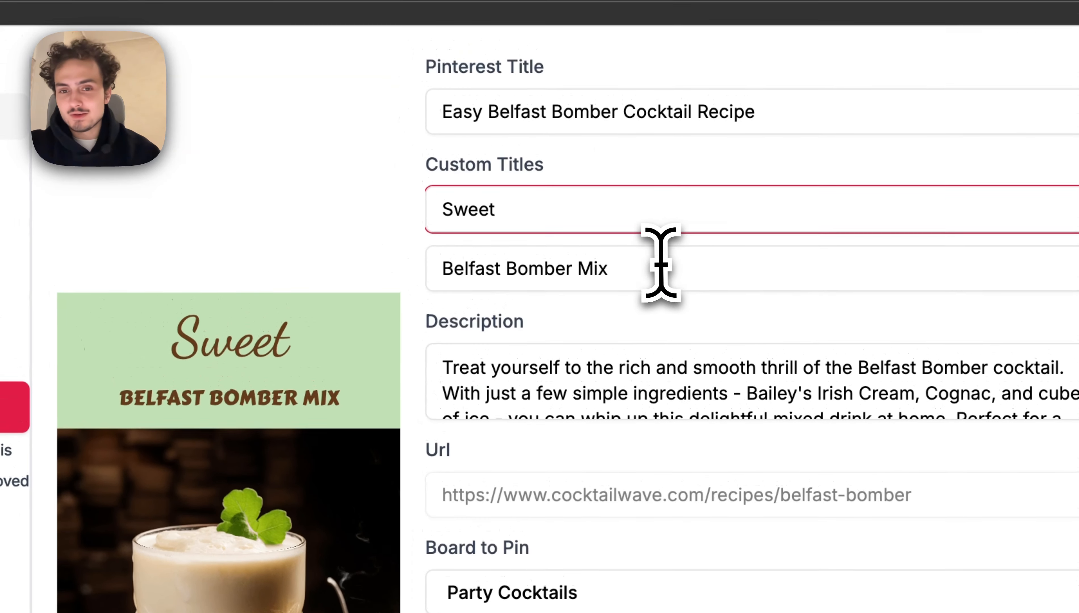
left_click(622, 155)
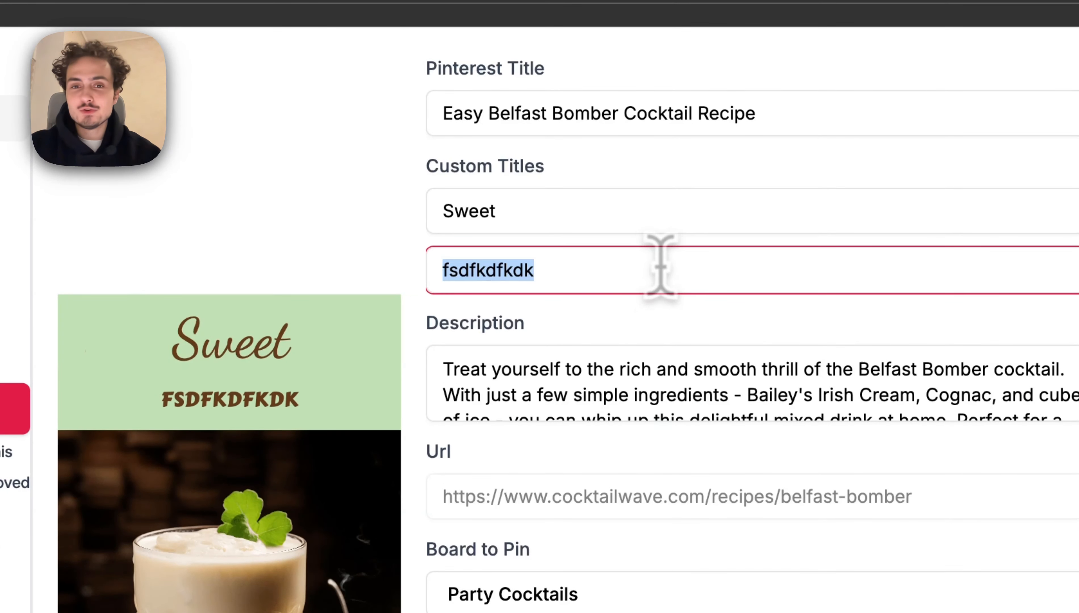
left_click_drag(766, 125, 141, 153)
type("gfdgkfgfdkg")
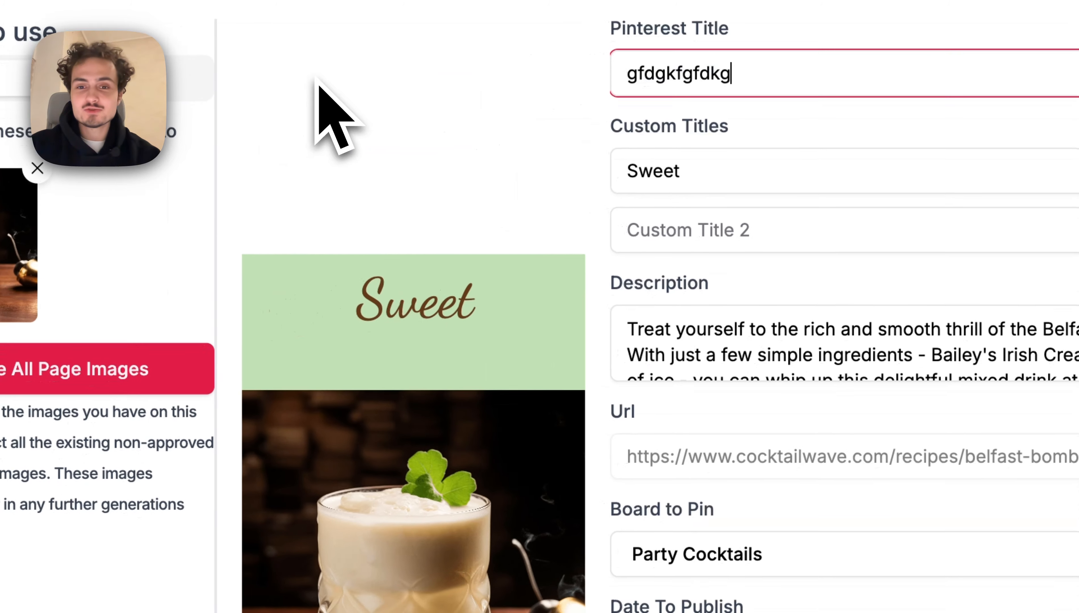
Try switching the Belfast Bomber pin's board to Sweet Cocktails, then close the pin without scheduling it
left_click(730, 361)
scroll(730, 361, "down", 5)
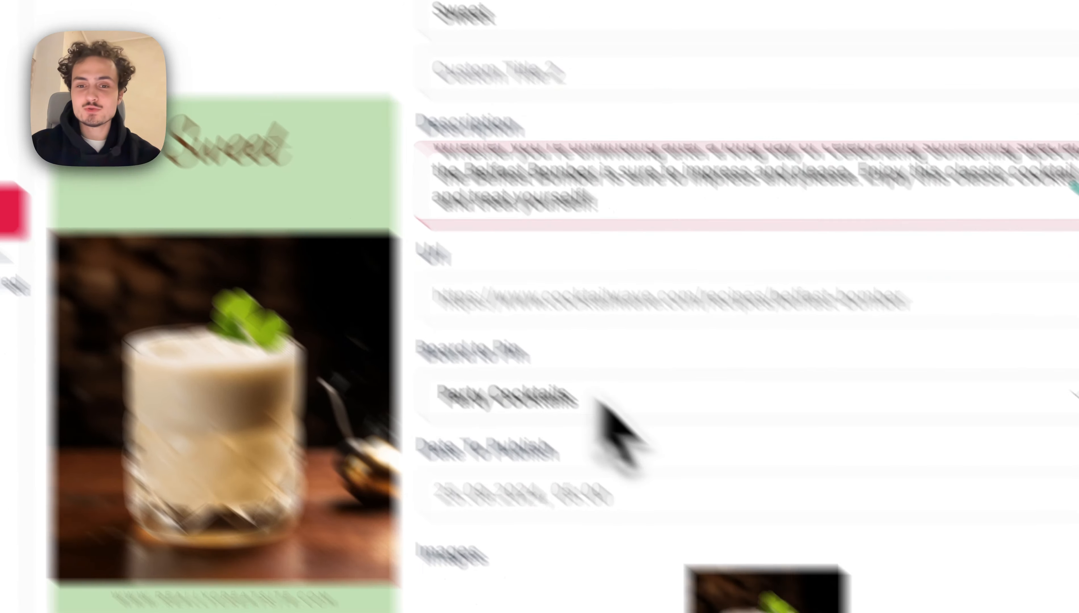
left_click(786, 566)
left_click(495, 444)
left_click(379, 238)
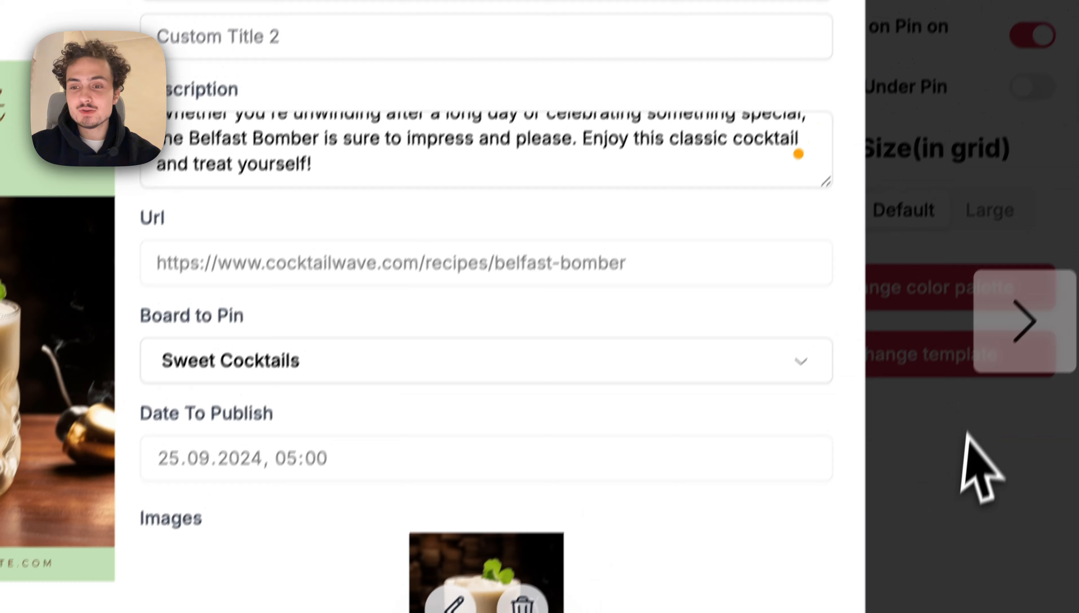
left_click(976, 470)
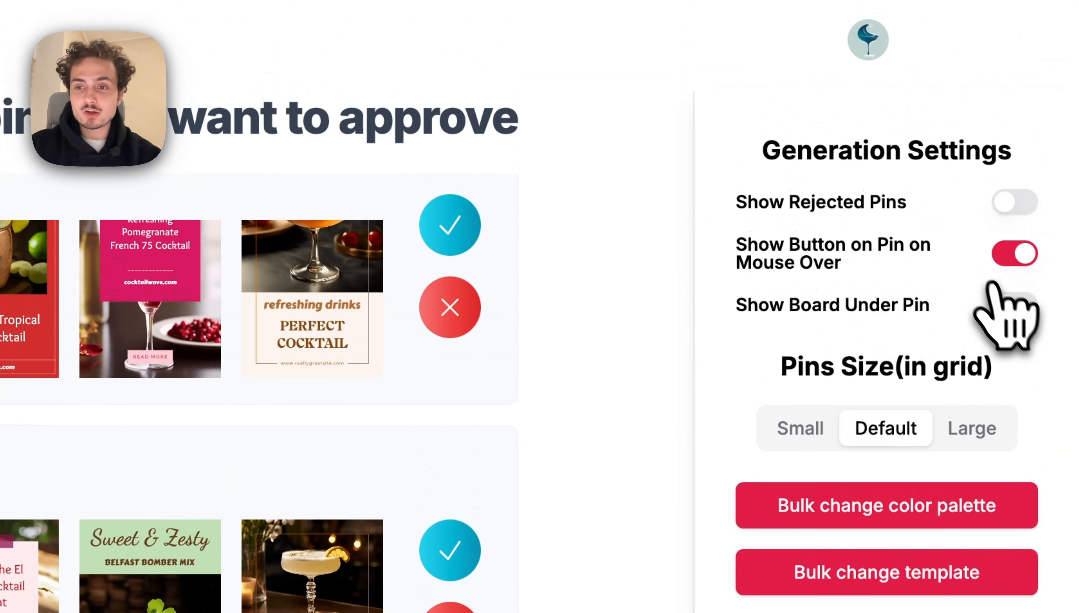
Show the board names under the pins in the grid, then hide them again
left_click(1012, 305)
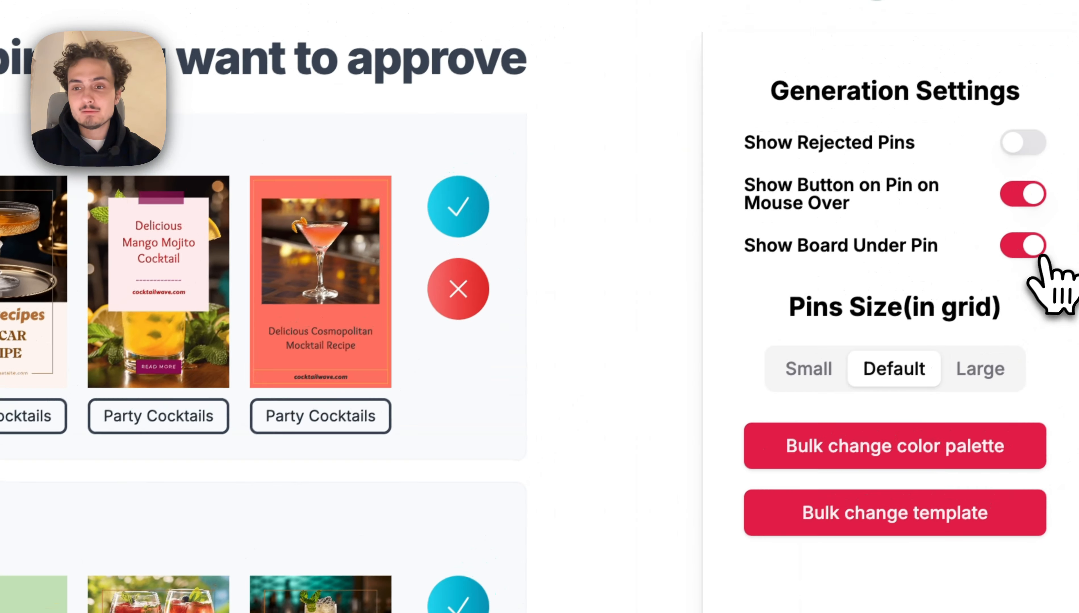
left_click(1027, 249)
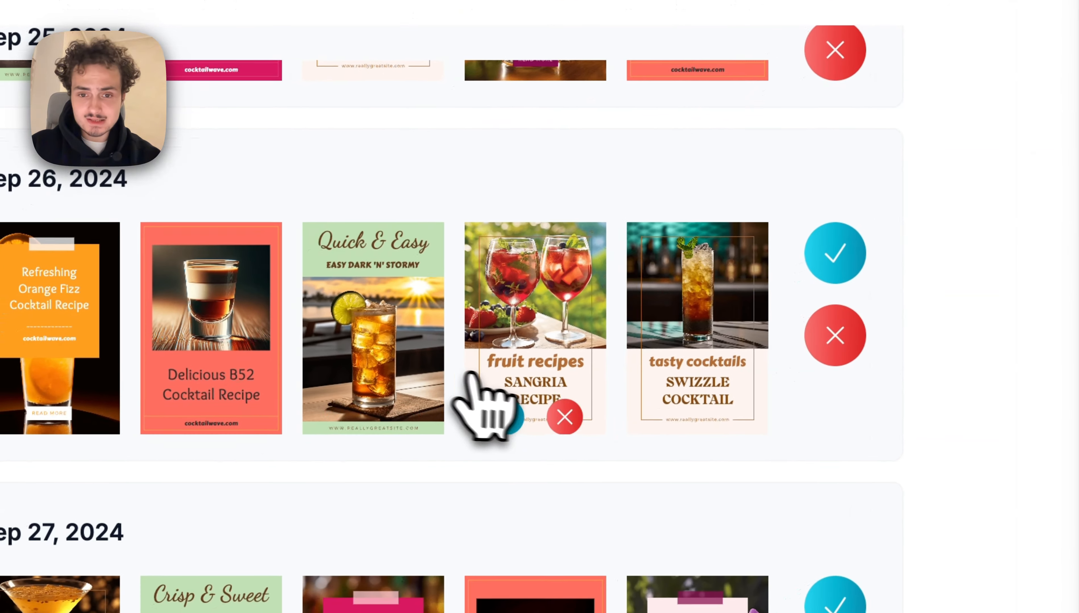
scroll(460, 355, "down", 5)
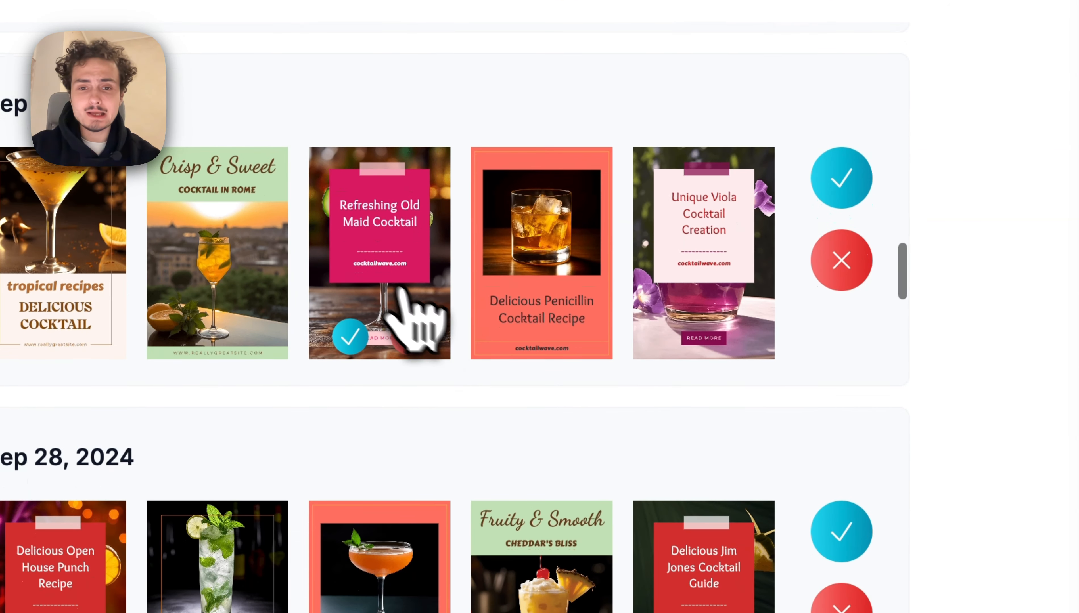
View the details of the Delicious Penicillin Cocktail Recipe pin, step to the following pin and return to it
left_click(583, 214)
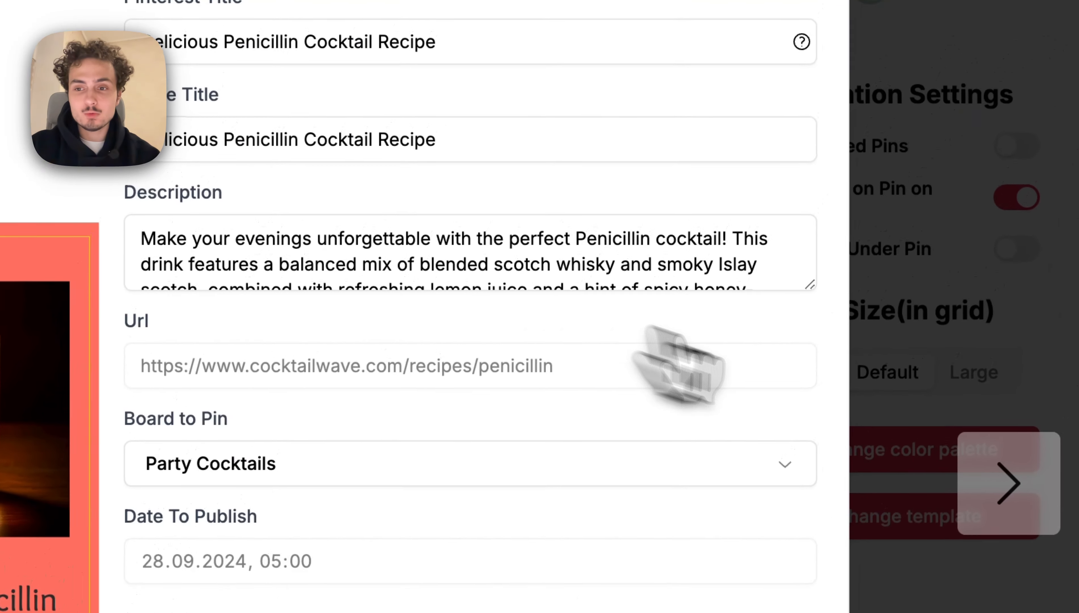
left_click(1009, 483)
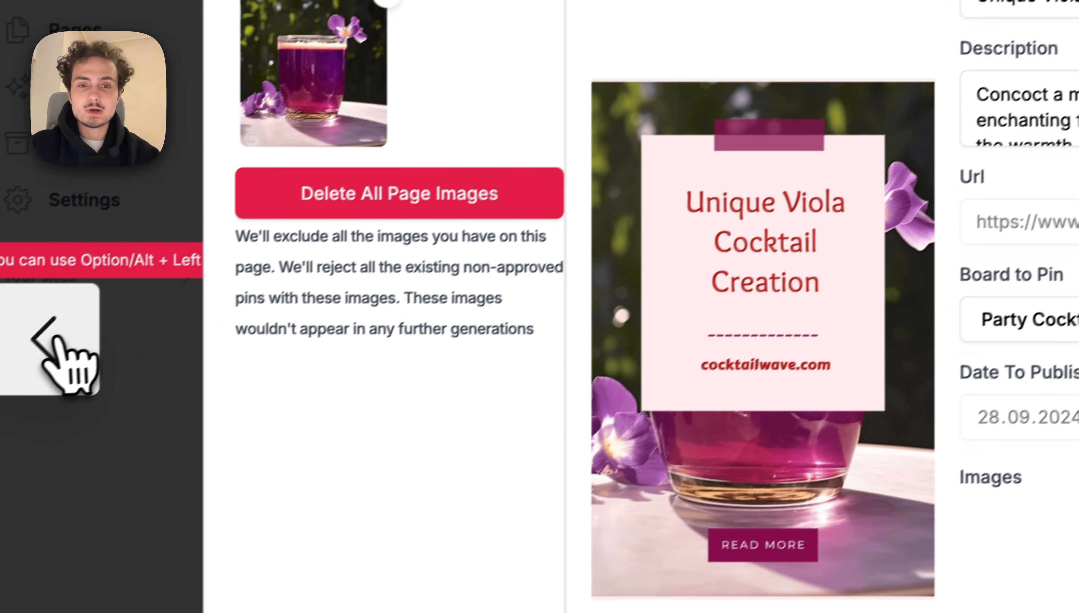
left_click(56, 348)
scroll(713, 318, "down", 4)
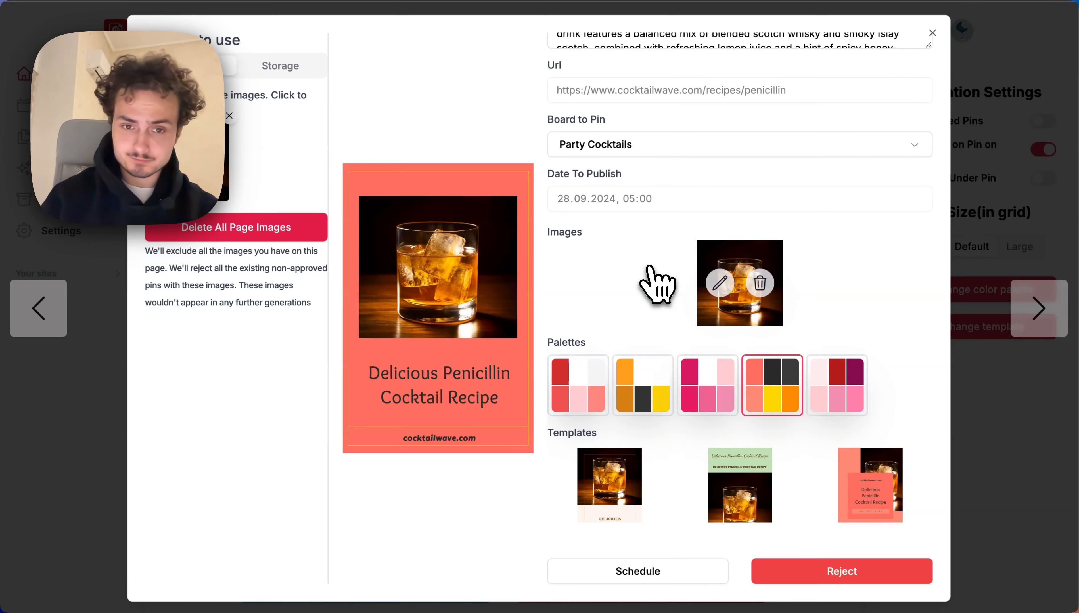
Try different templates on the Penicillin pin, including the framed READ NOW design, and recolor it with the red and white palette
scroll(698, 394, "down", 15)
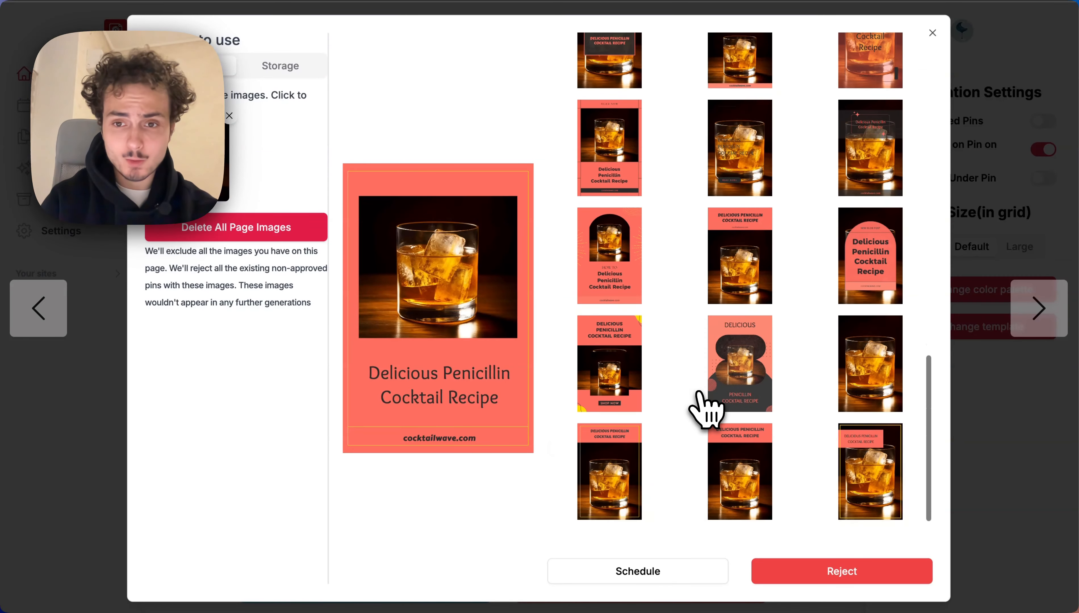
left_click(728, 169)
left_click(633, 169)
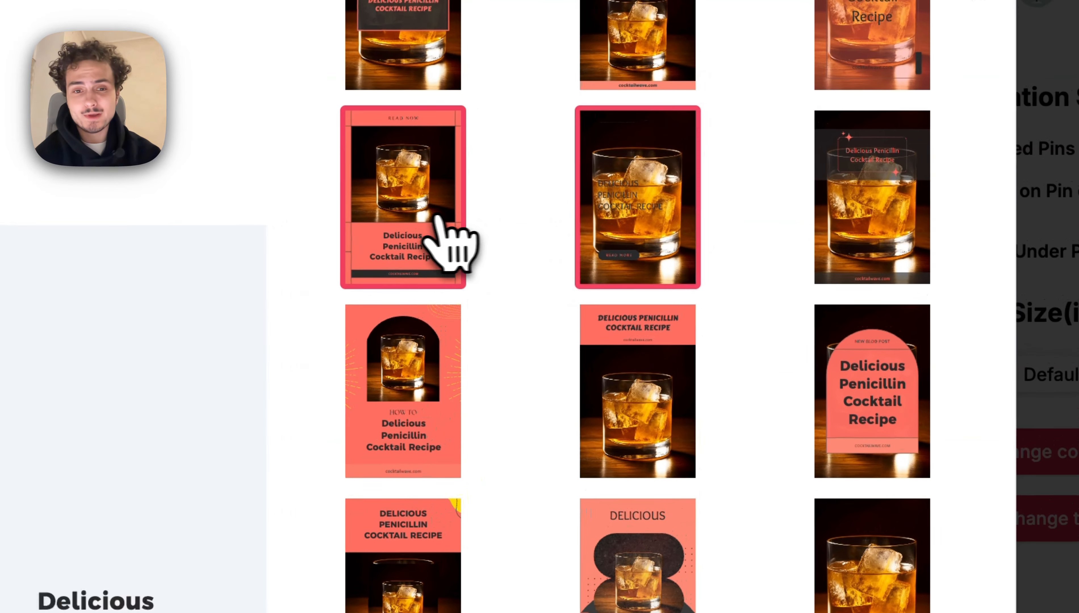
scroll(625, 165, "up", 12)
scroll(422, 219, "up", 10)
scroll(429, 236, "down", 10)
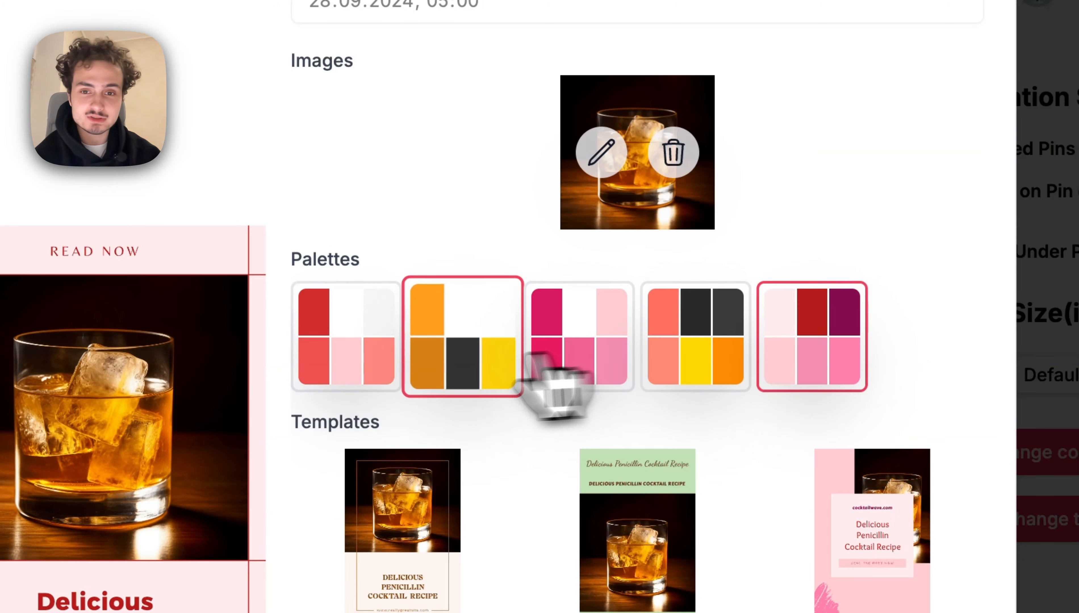
left_click(356, 351)
scroll(500, 296, "up", 10)
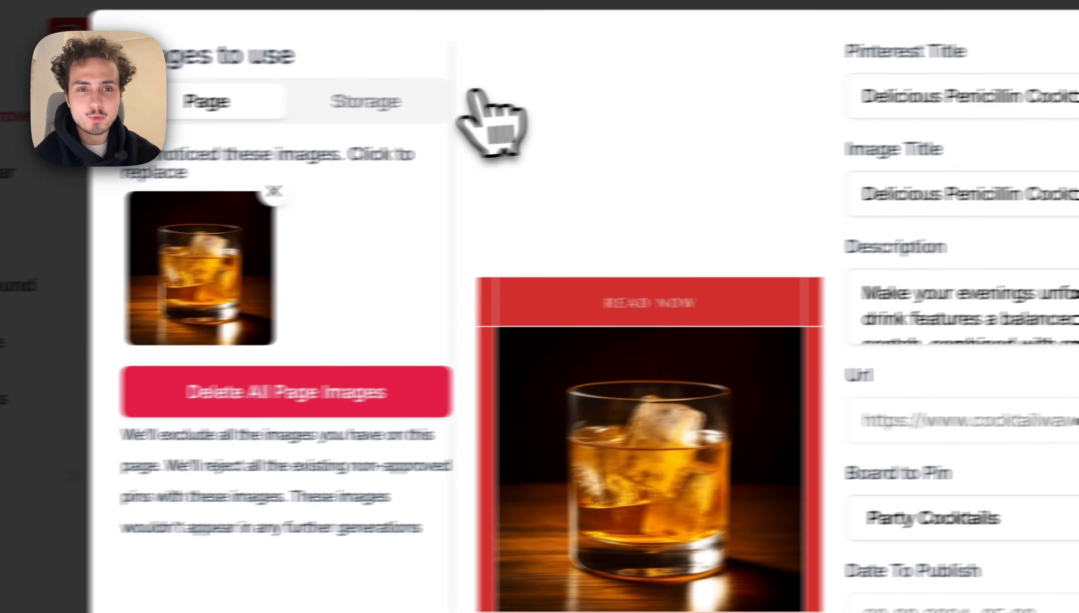
Check the stored images offered for the pin, then view the site storage's stock image and AI generation options
left_click(368, 102)
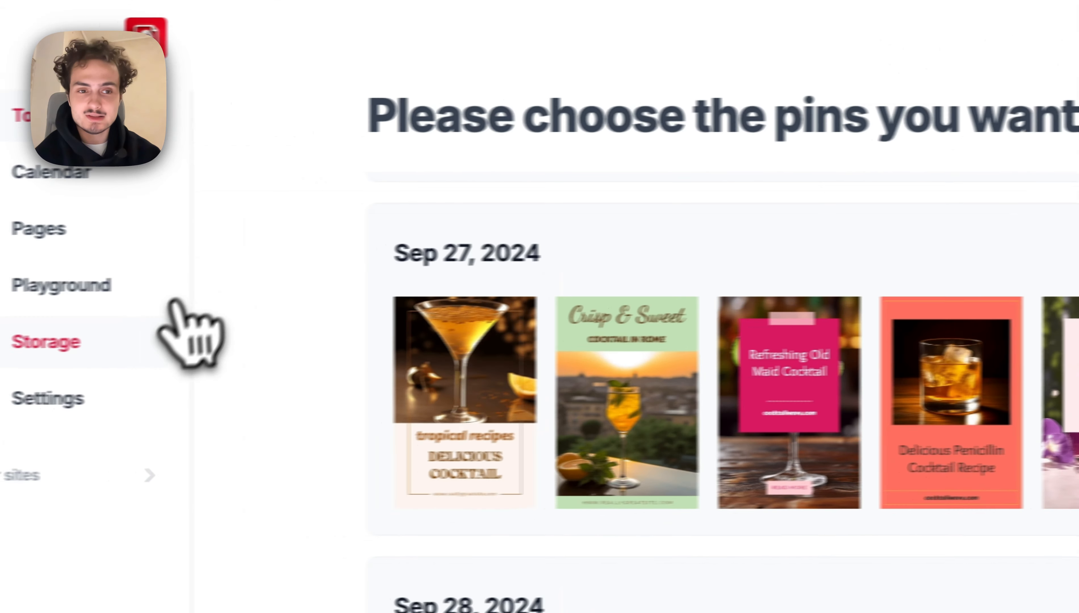
left_click(102, 338)
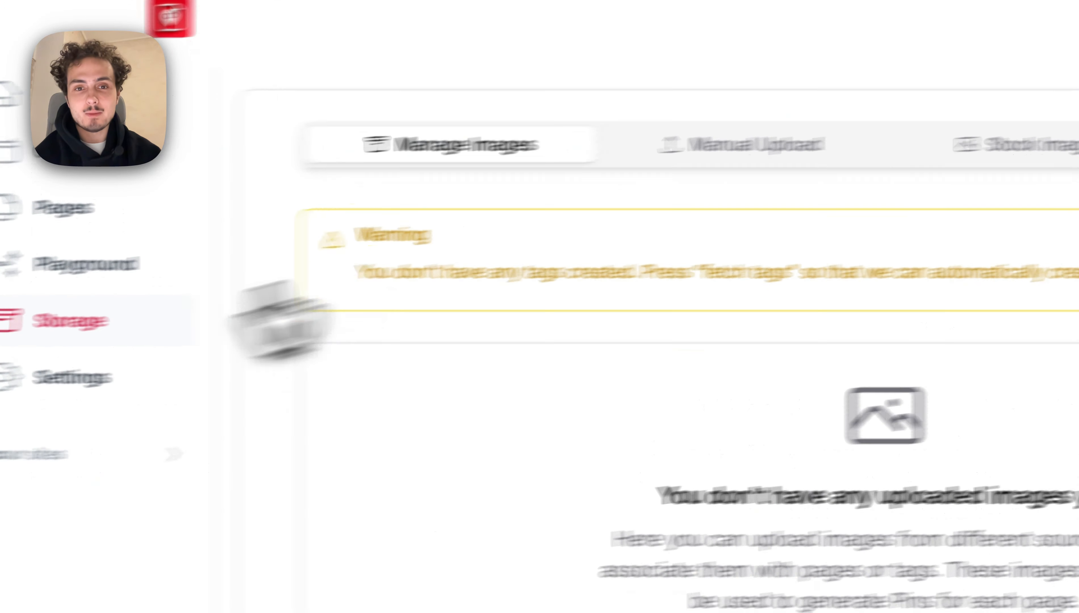
left_click(741, 179)
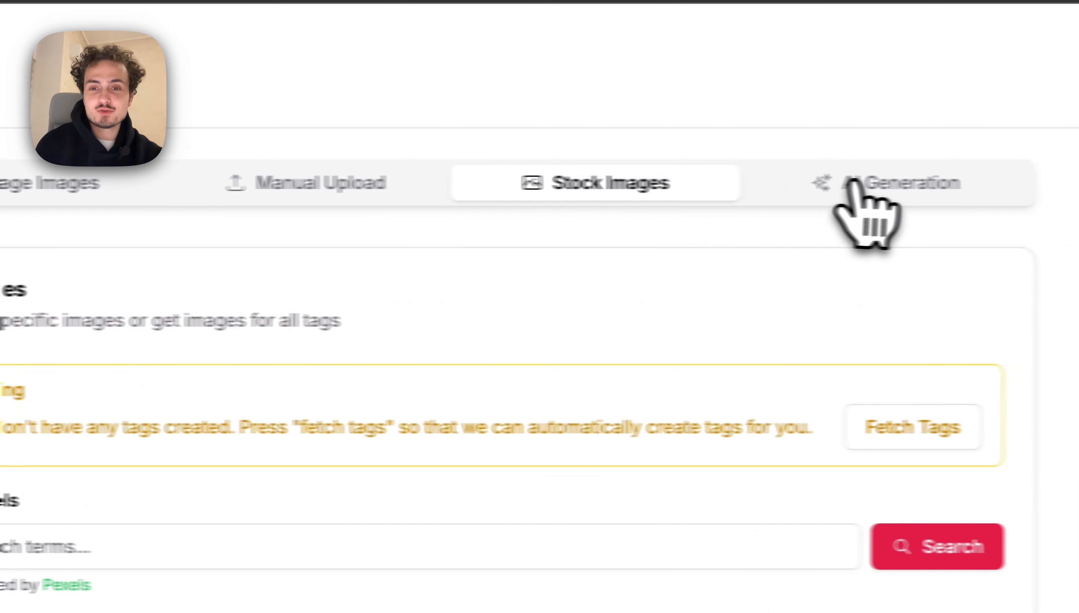
left_click(1045, 179)
Return to the pins awaiting approval and review the Delicious Trini Sorrel Cocktail pin's description, board, palettes and templates
left_click(191, 155)
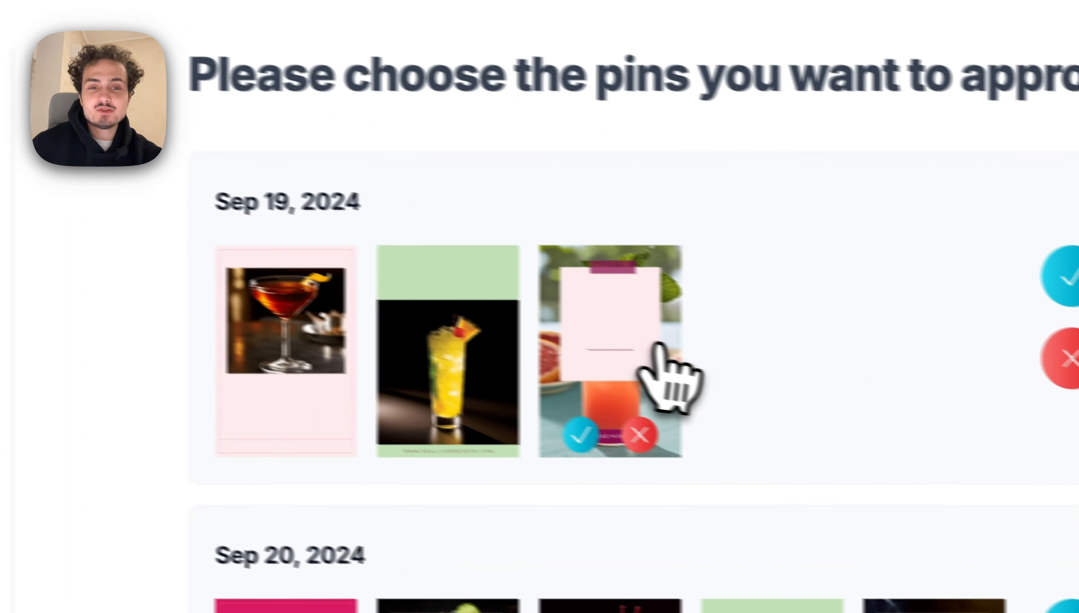
scroll(658, 347, "down", 20)
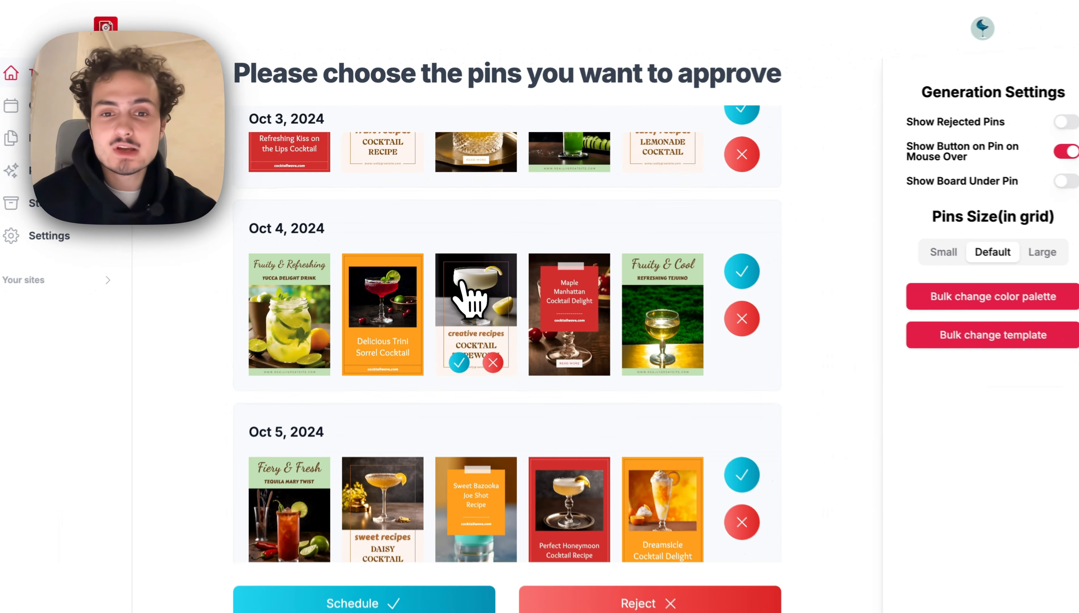
mouse_move(480, 340)
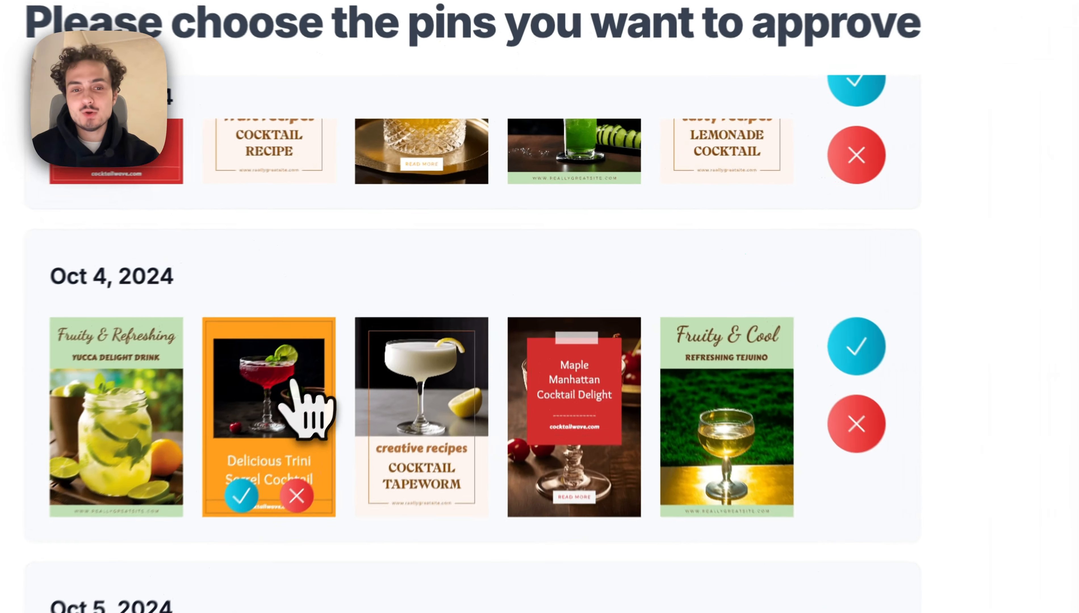
left_click(404, 296)
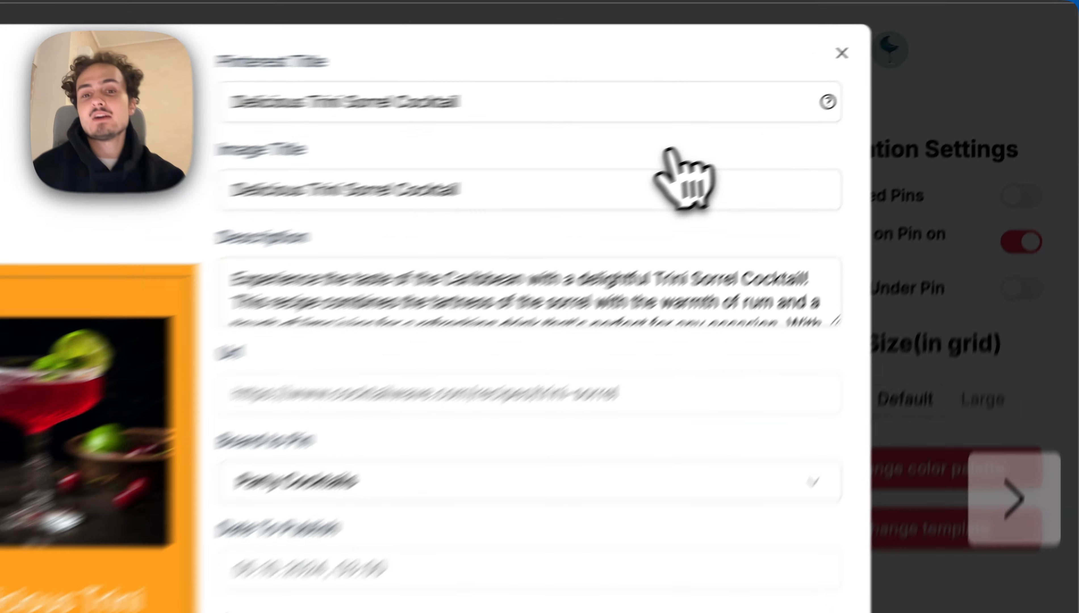
scroll(600, 157, "down", 2)
scroll(771, 113, "down", 3)
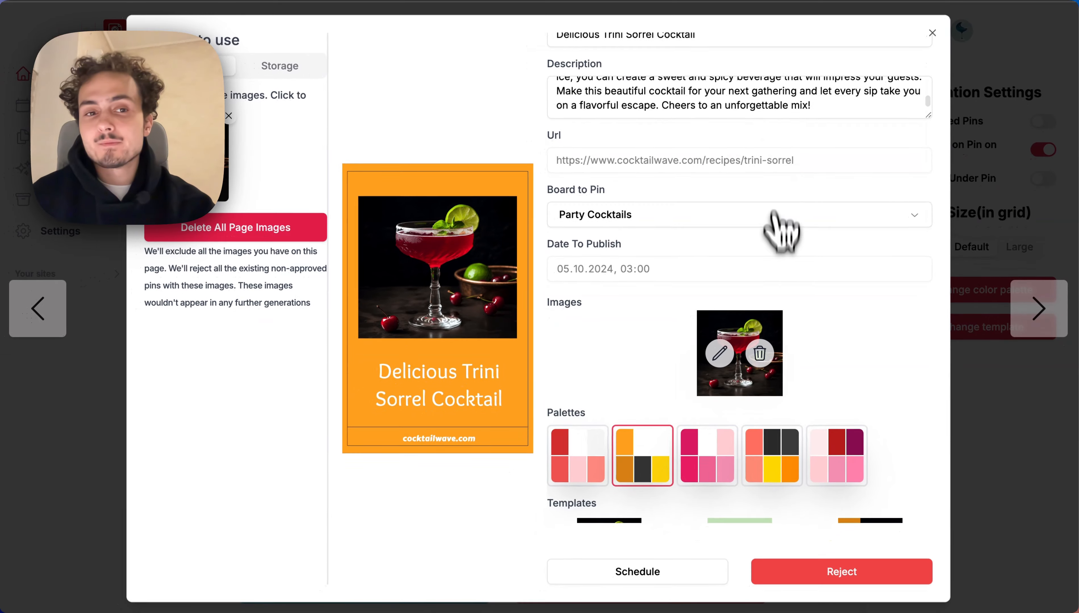
scroll(756, 245, "down", 4)
left_click(762, 289)
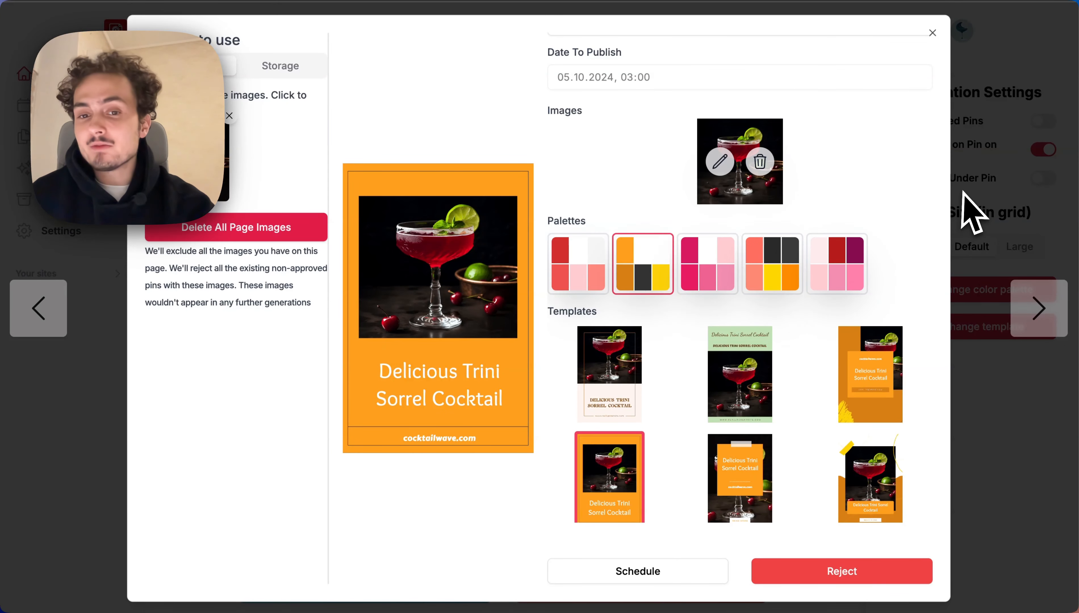
left_click(972, 133)
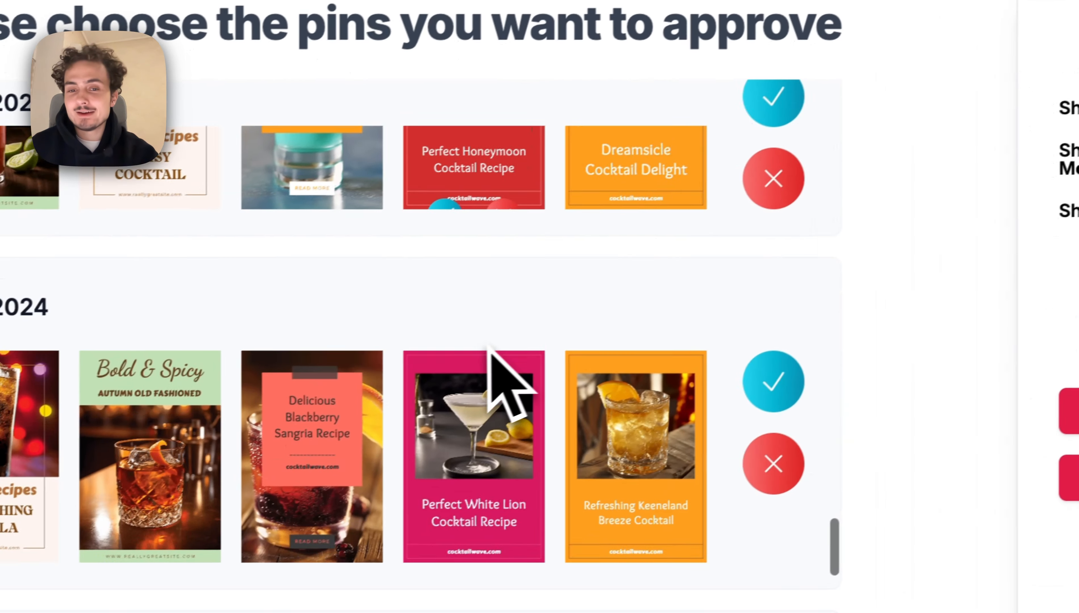
Schedule all the generated pins through Oct 8, 2024 and open the calendar
scroll(475, 349, "down", 3)
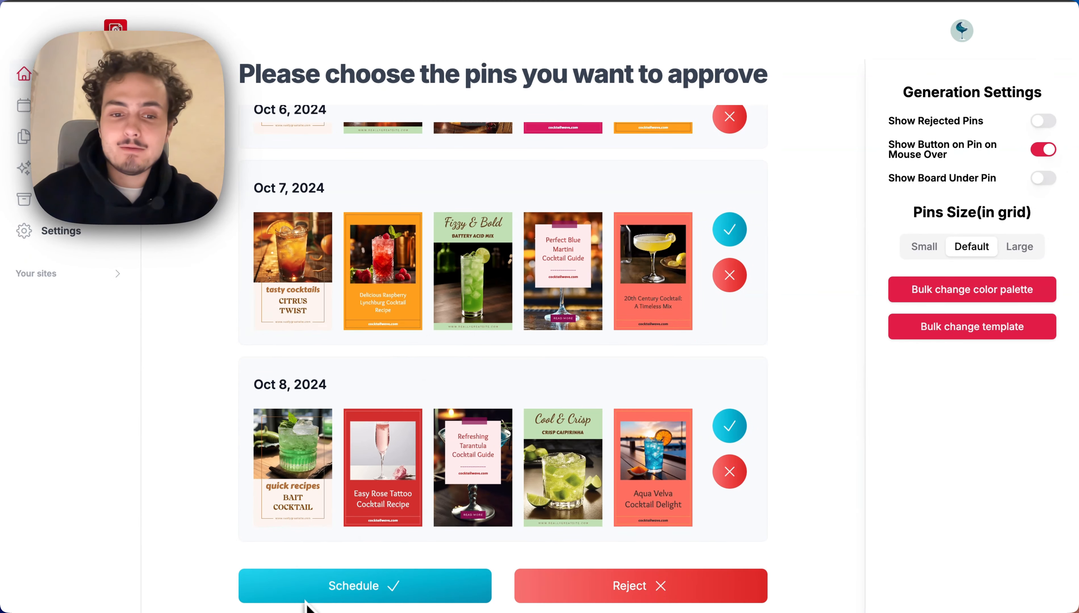
left_click(352, 592)
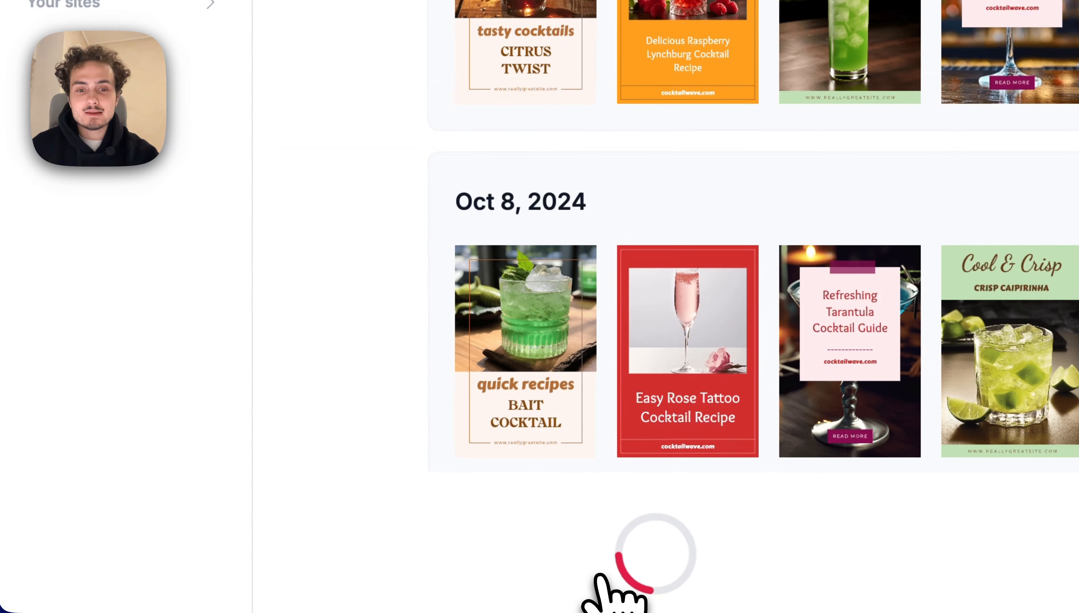
left_click(84, 190)
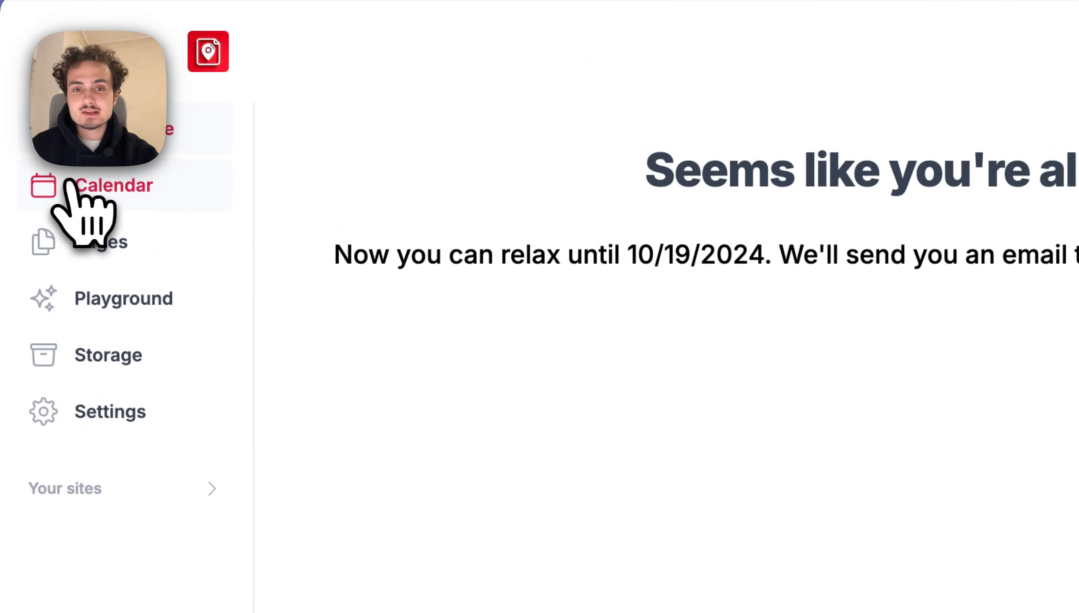
Look through the scheduled pins on the calendar up to Oct 10, 2024, and return to the earliest scheduled day
scroll(557, 407, "down", 15)
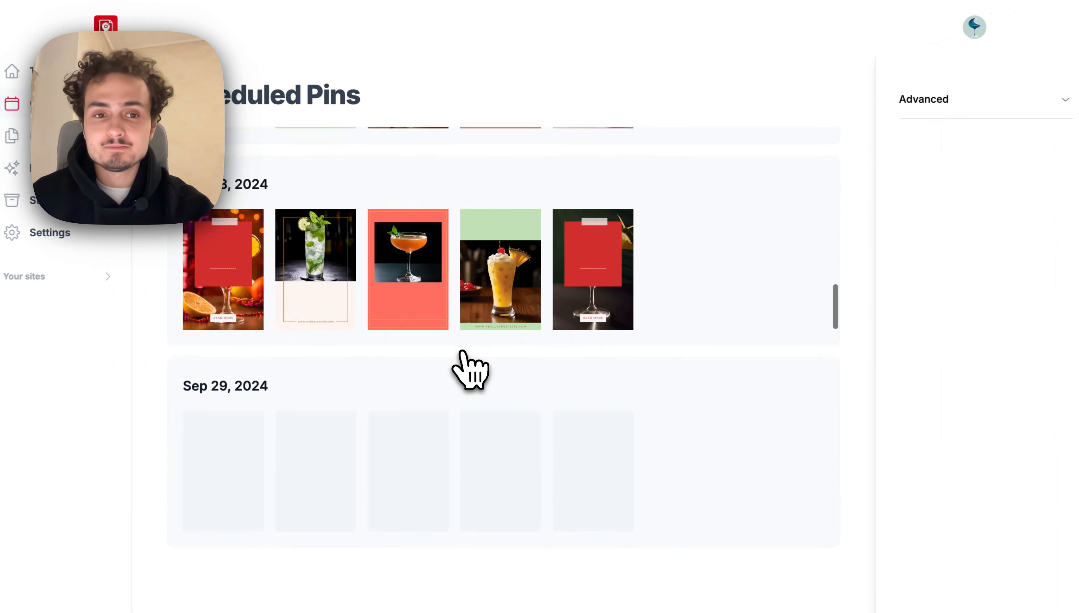
scroll(462, 352, "down", 20)
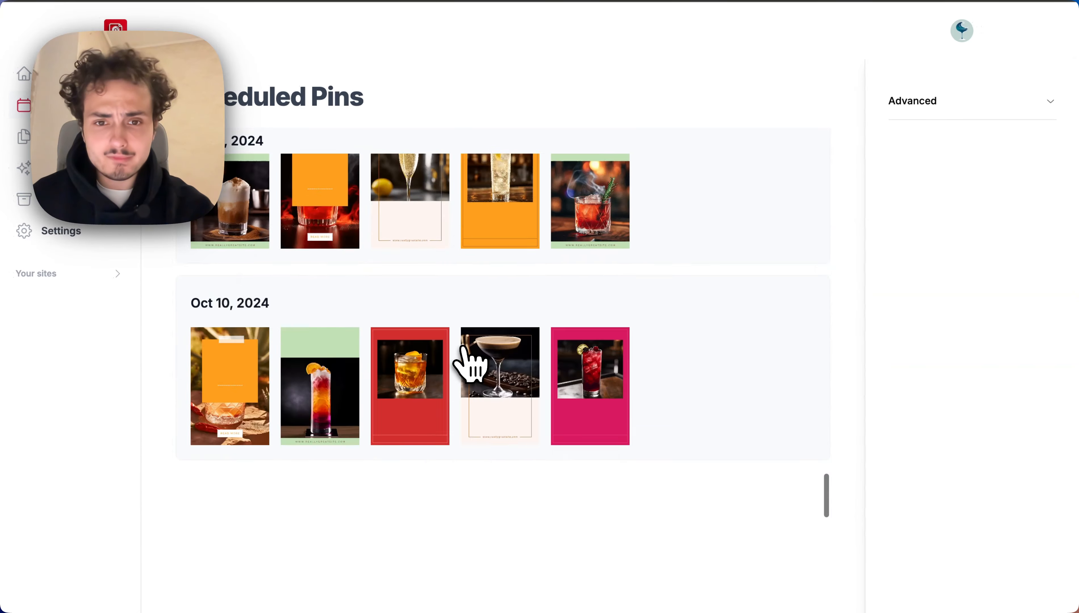
scroll(469, 364, "up", 20)
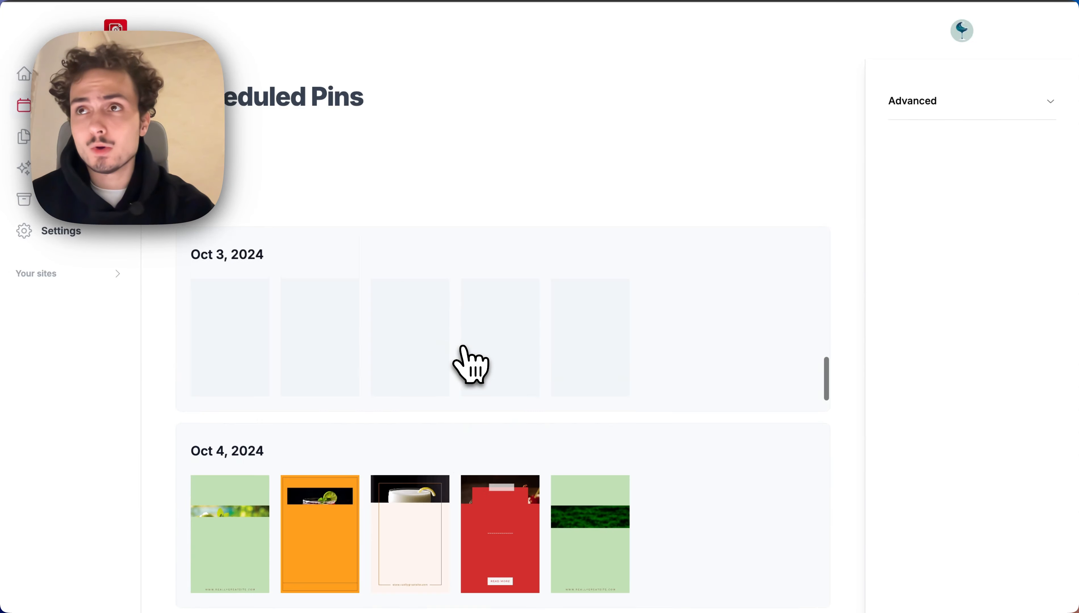
scroll(469, 364, "up", 15)
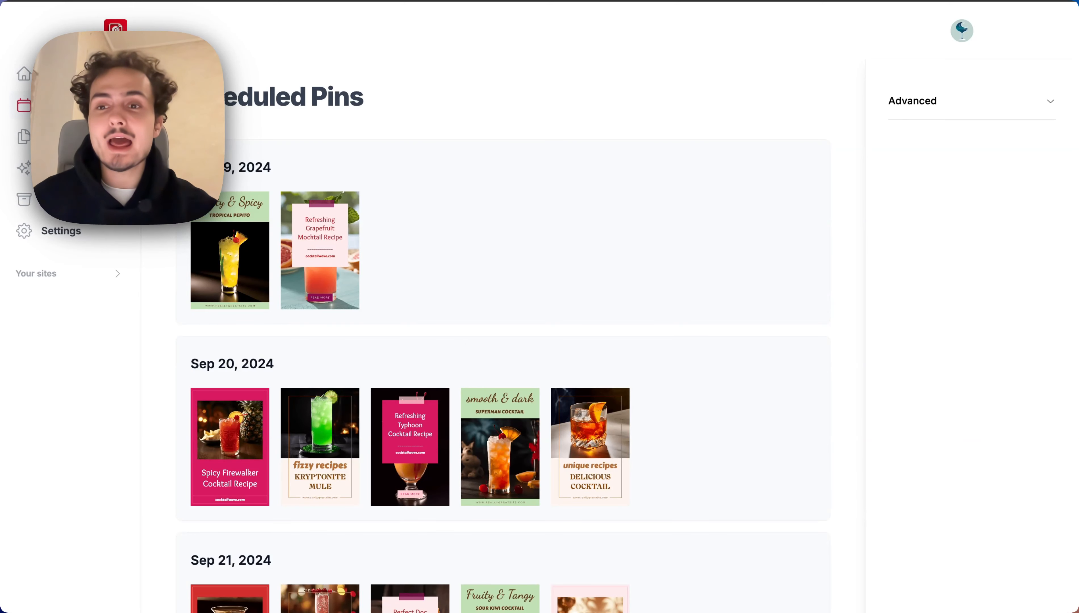
Expand the calendar's advanced options and review the choices for rejecting approved pins and exporting the first 100 or all pins
left_click(913, 101)
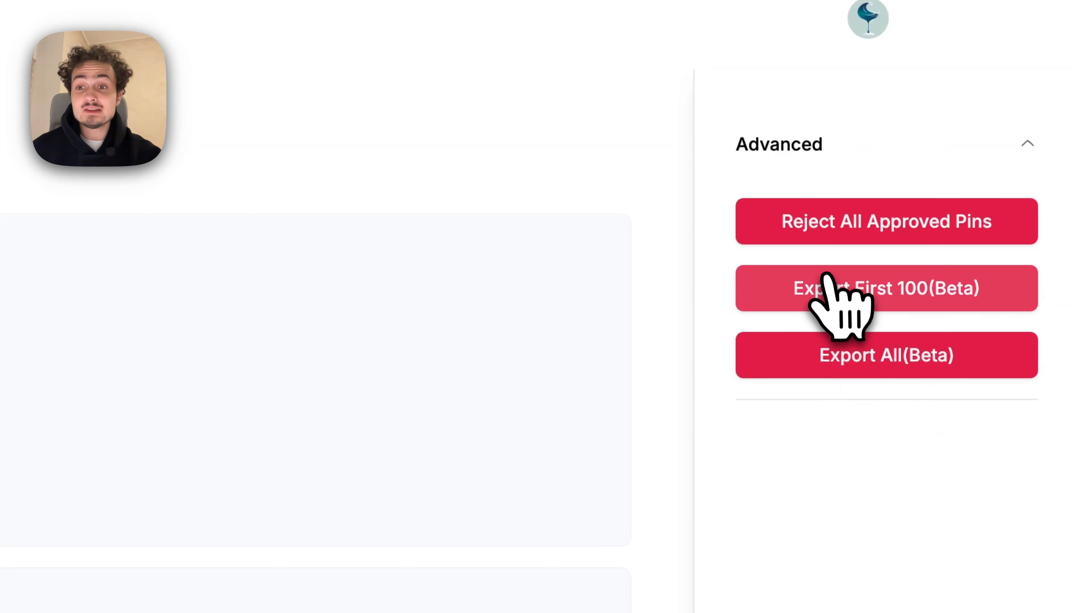
left_click(831, 298)
left_click(438, 205)
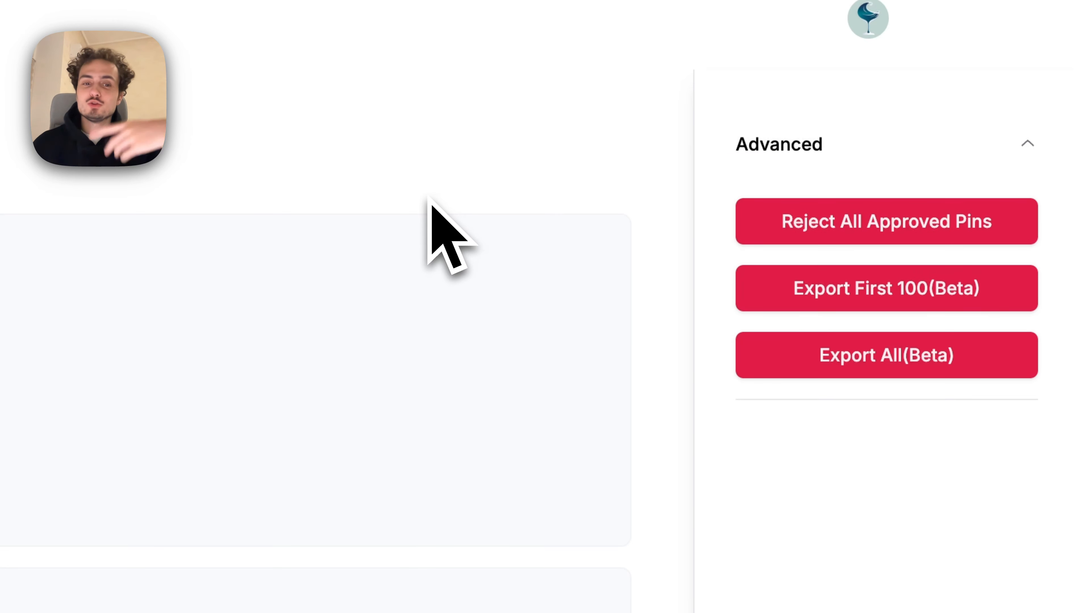